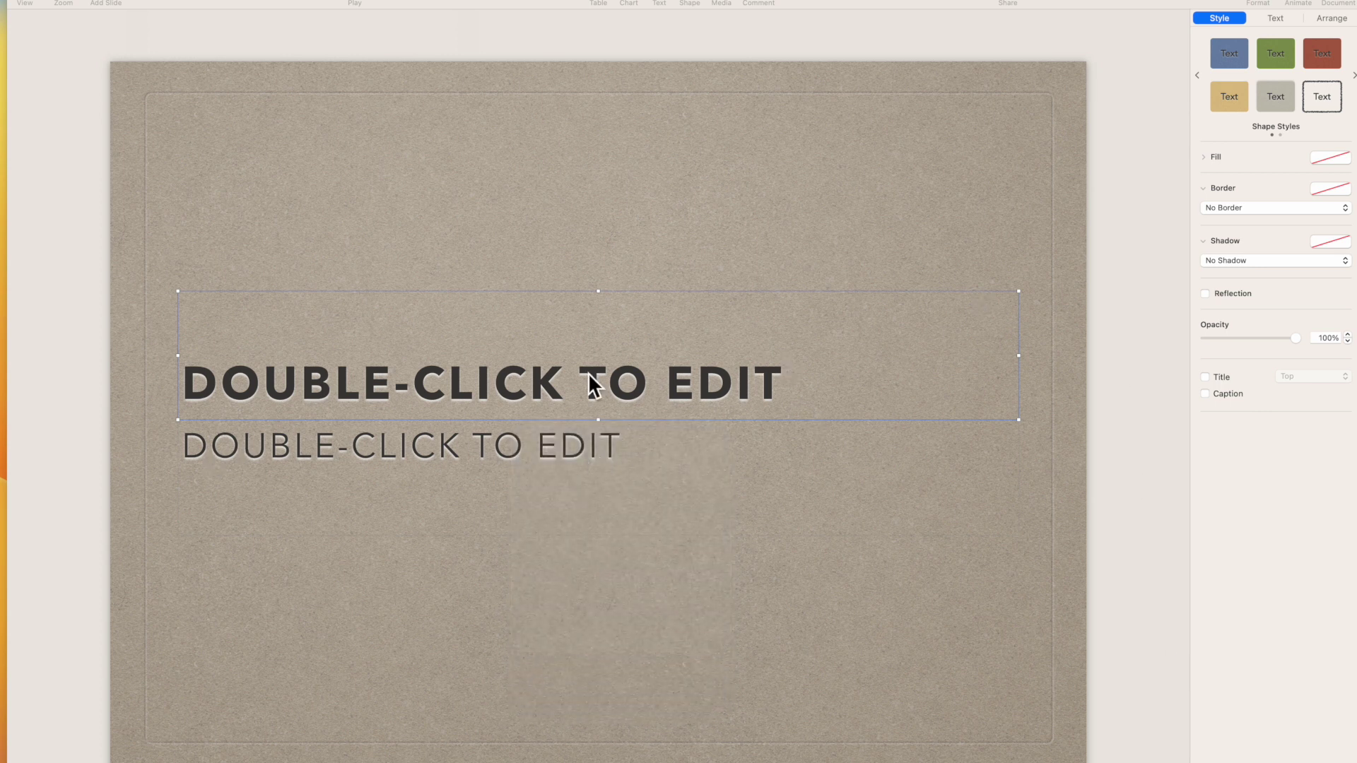
# Step: Move the title and subtitle placeholders to the upper part of the slide
pyautogui.click(611, 331)
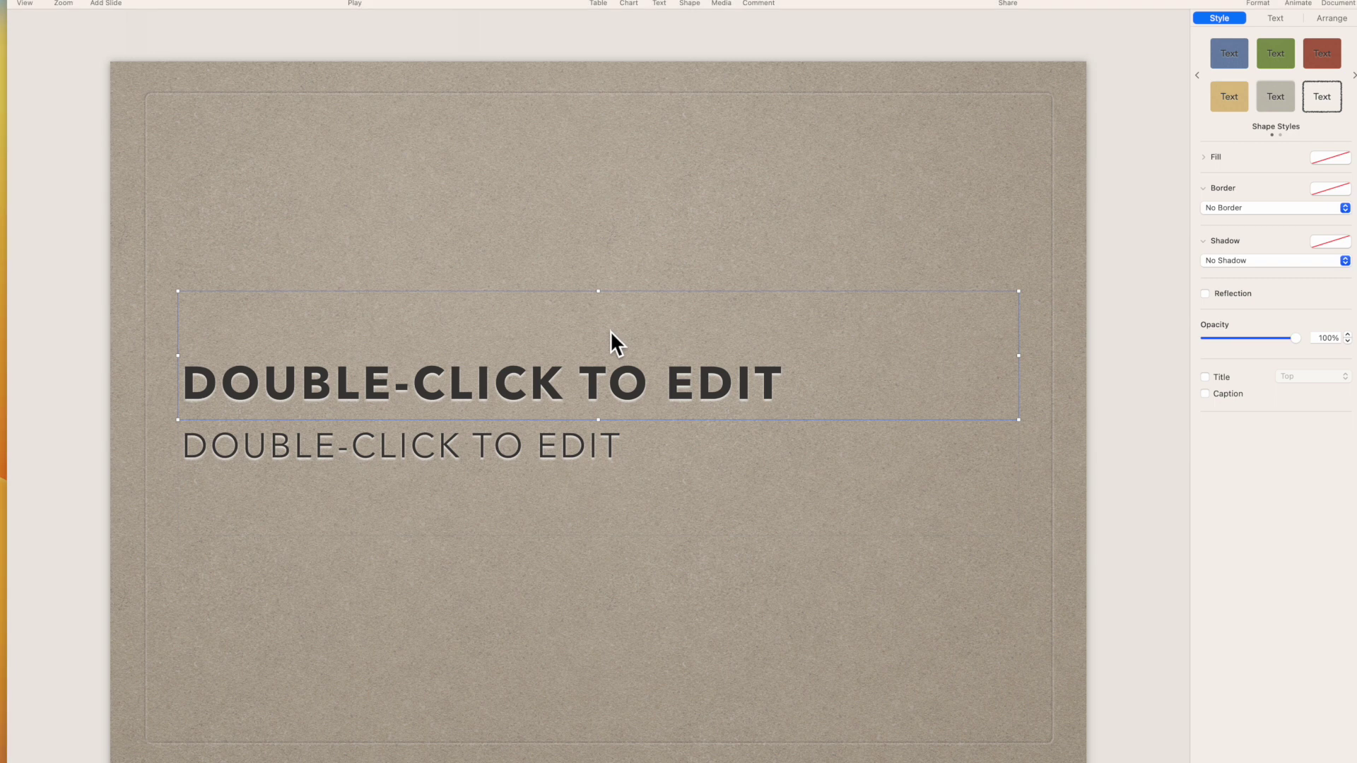
pyautogui.moveTo(494, 328); pyautogui.dragTo(554, 122)
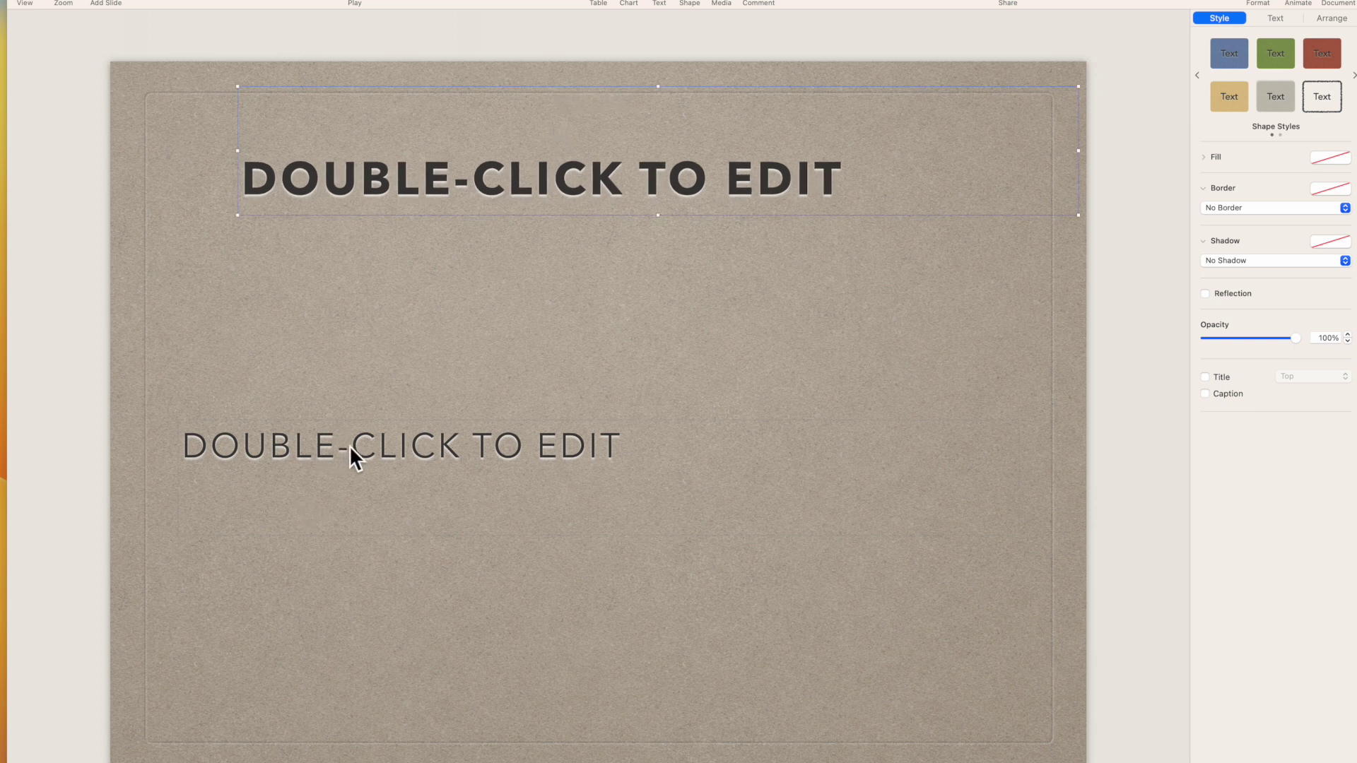
pyautogui.moveTo(349, 445); pyautogui.dragTo(489, 277)
# Step: Replace the title placeholder text with "APPLE 1 TO 1"
pyautogui.doubleClick(550, 183)
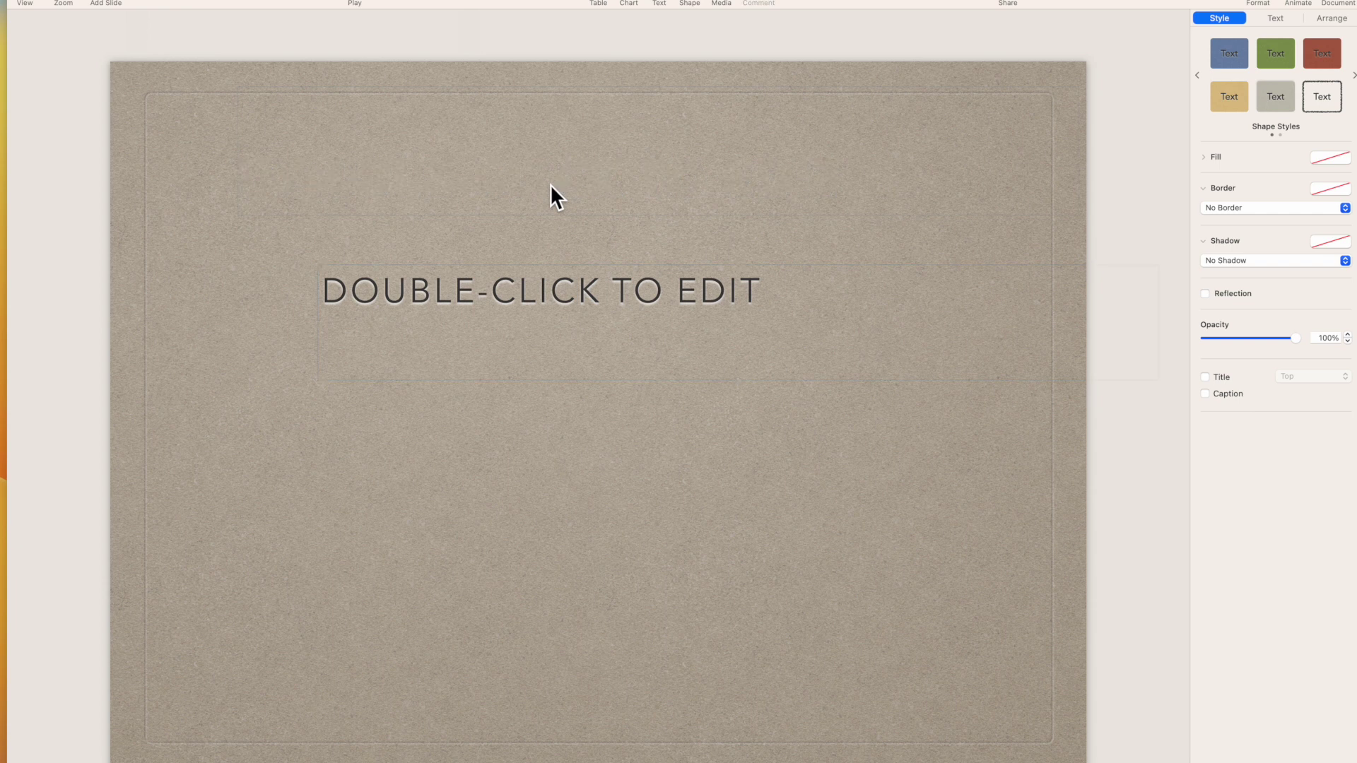
pyautogui.write('APPLE 1')
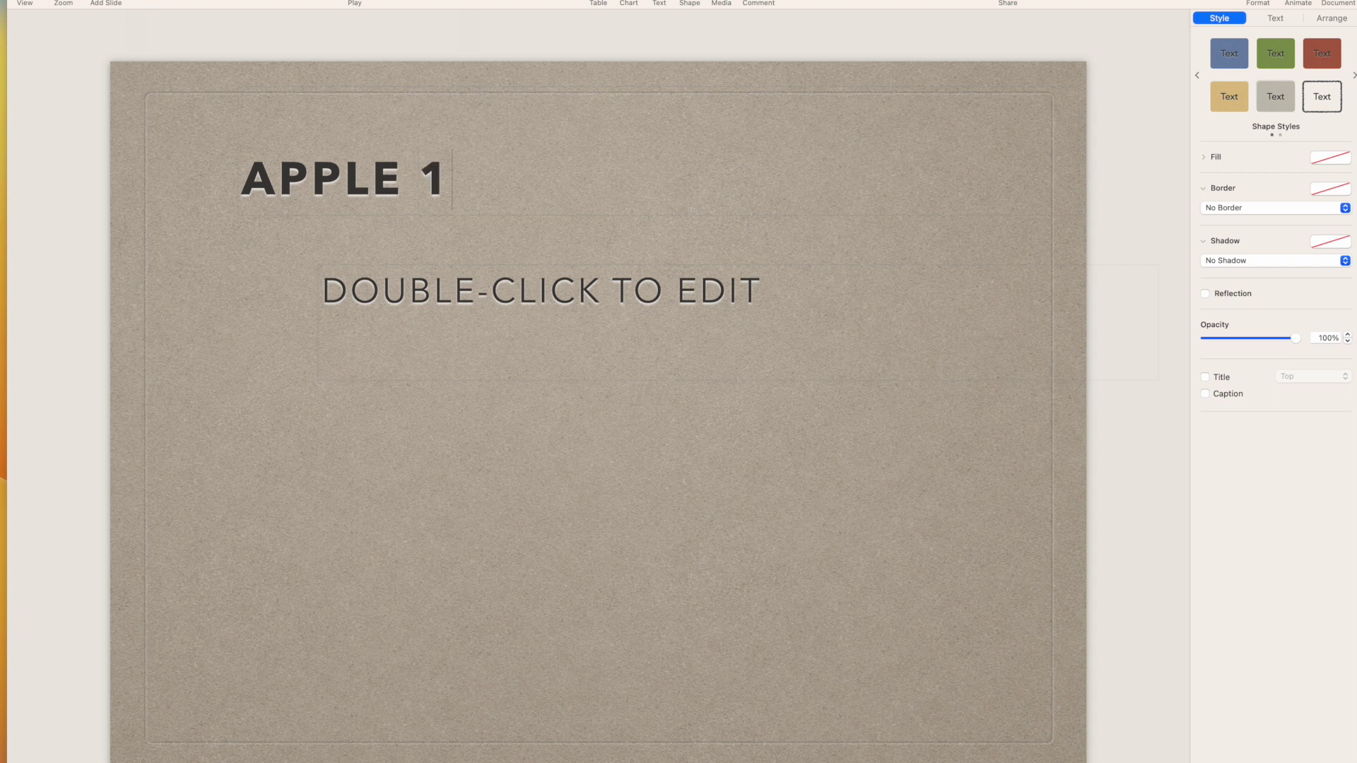
pyautogui.write(' TO 1')
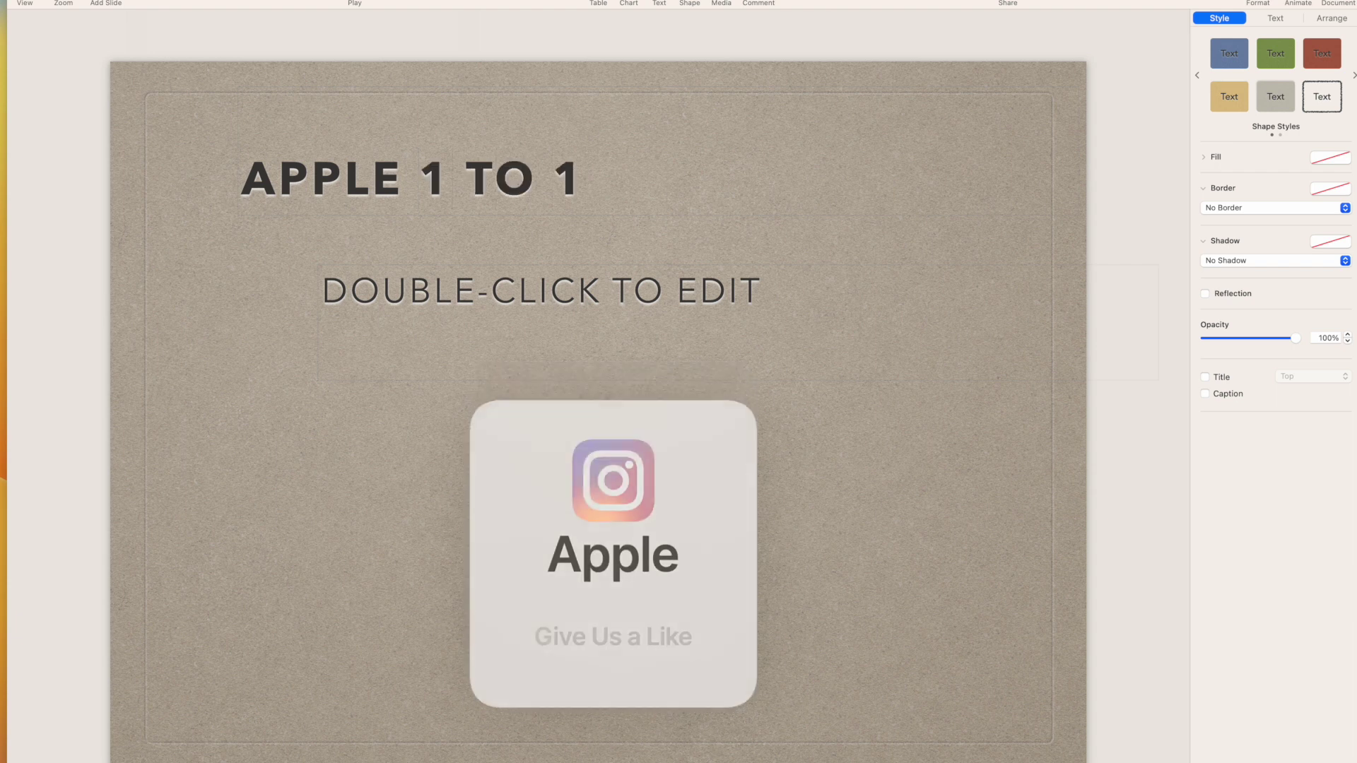
pyautogui.click(441, 535)
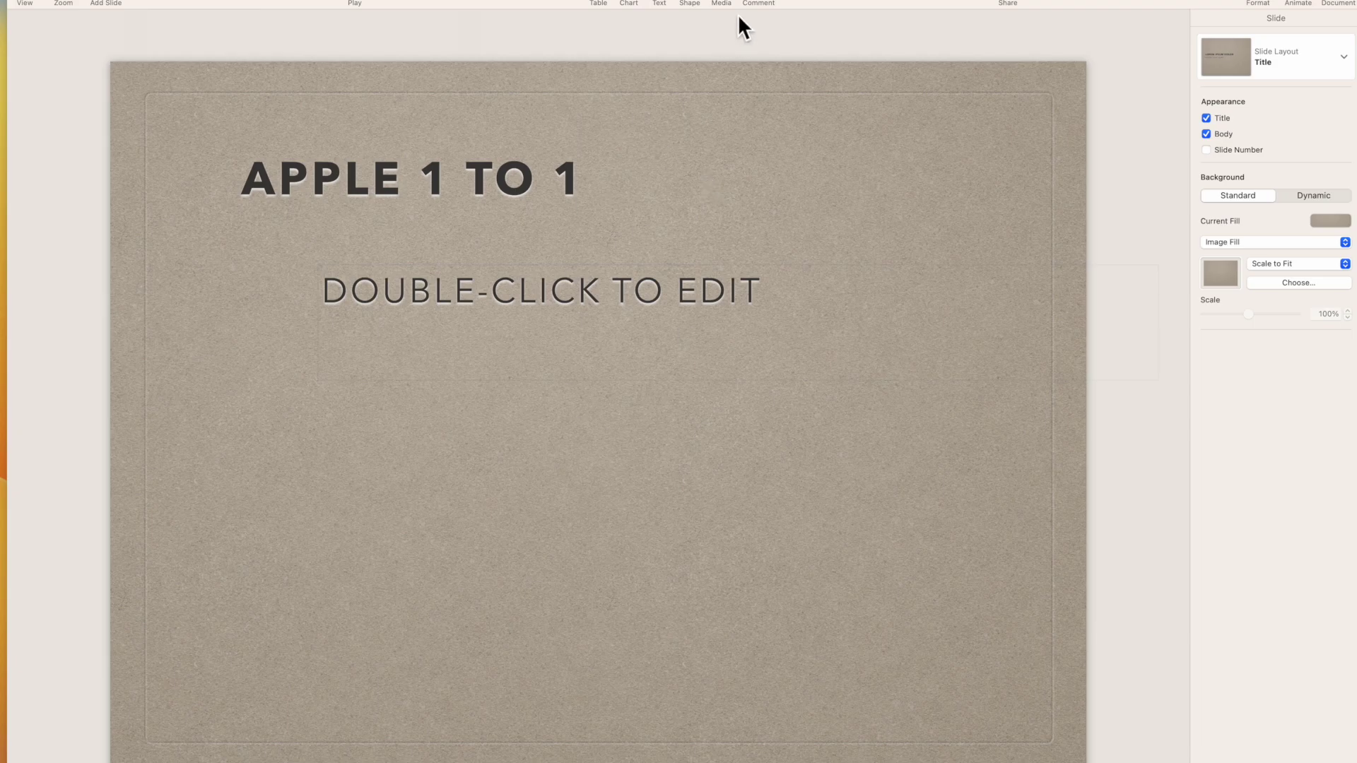
# Step: Insert the wide Memoji image from the Apple 1to1 photo album onto the slide
pyautogui.click(651, 28)
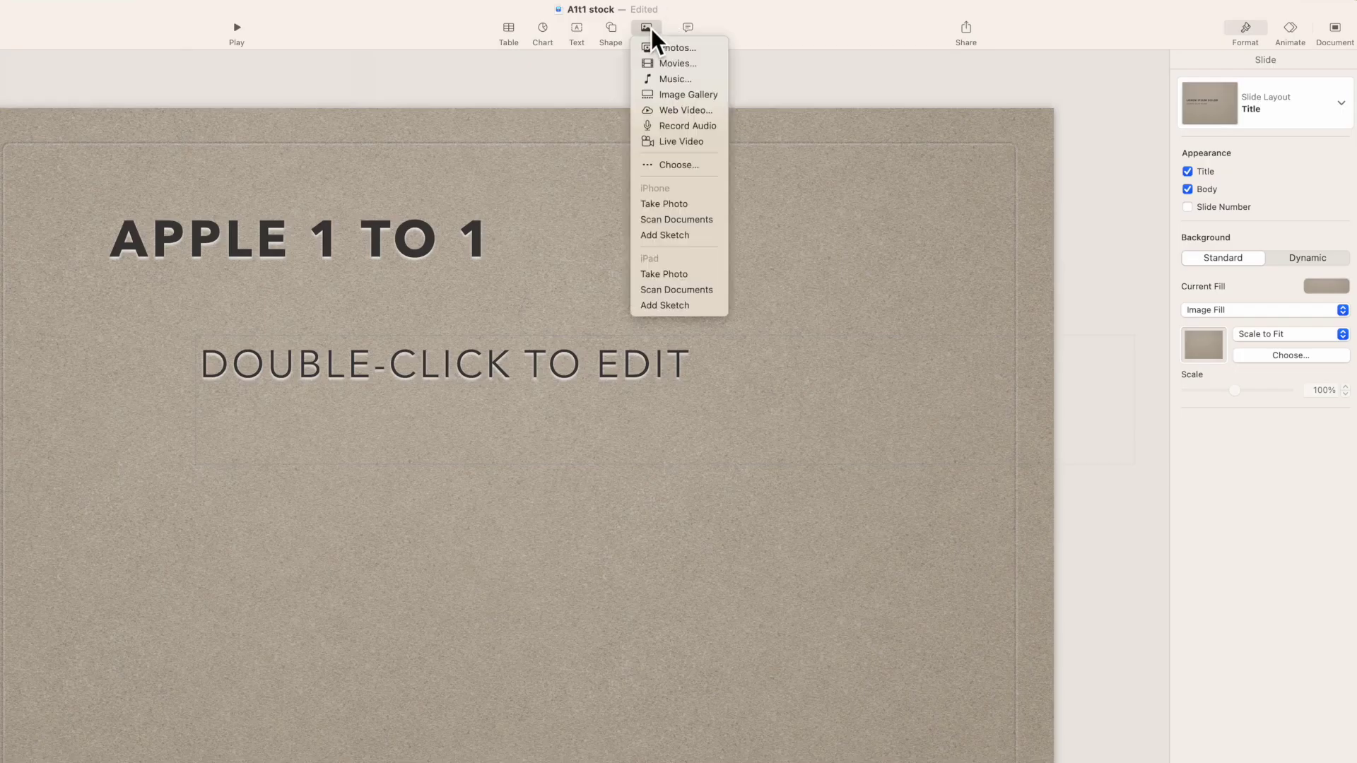
pyautogui.click(697, 53)
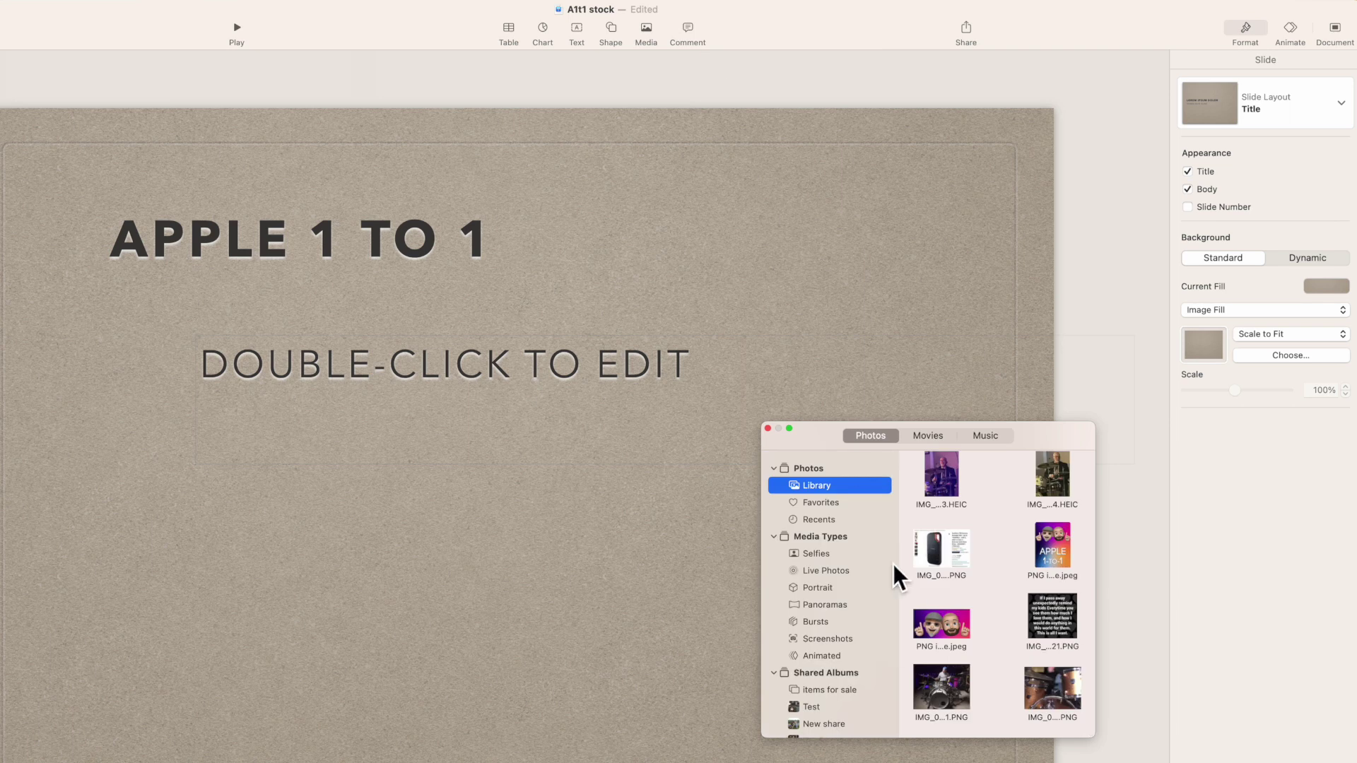
pyautogui.scroll(-5, 845, 655)
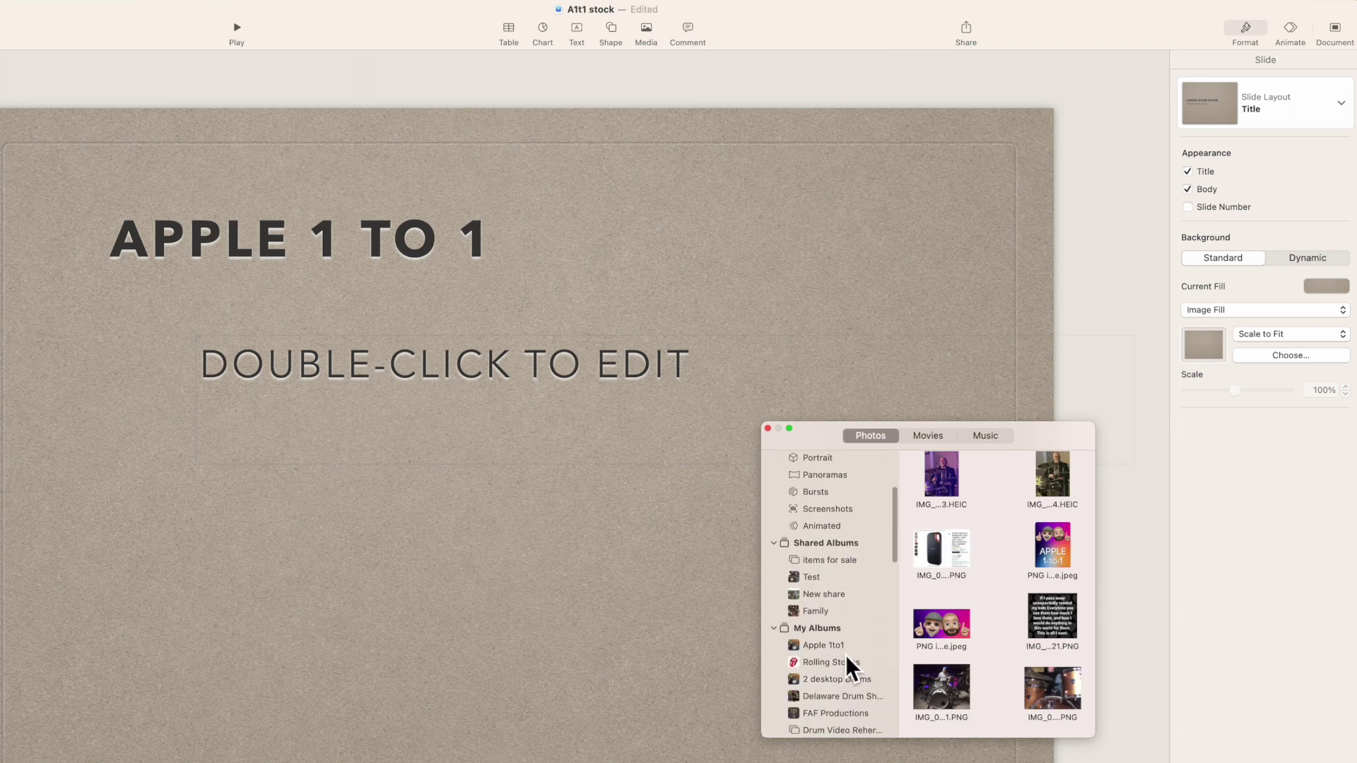
pyautogui.scroll(-1, 845, 655)
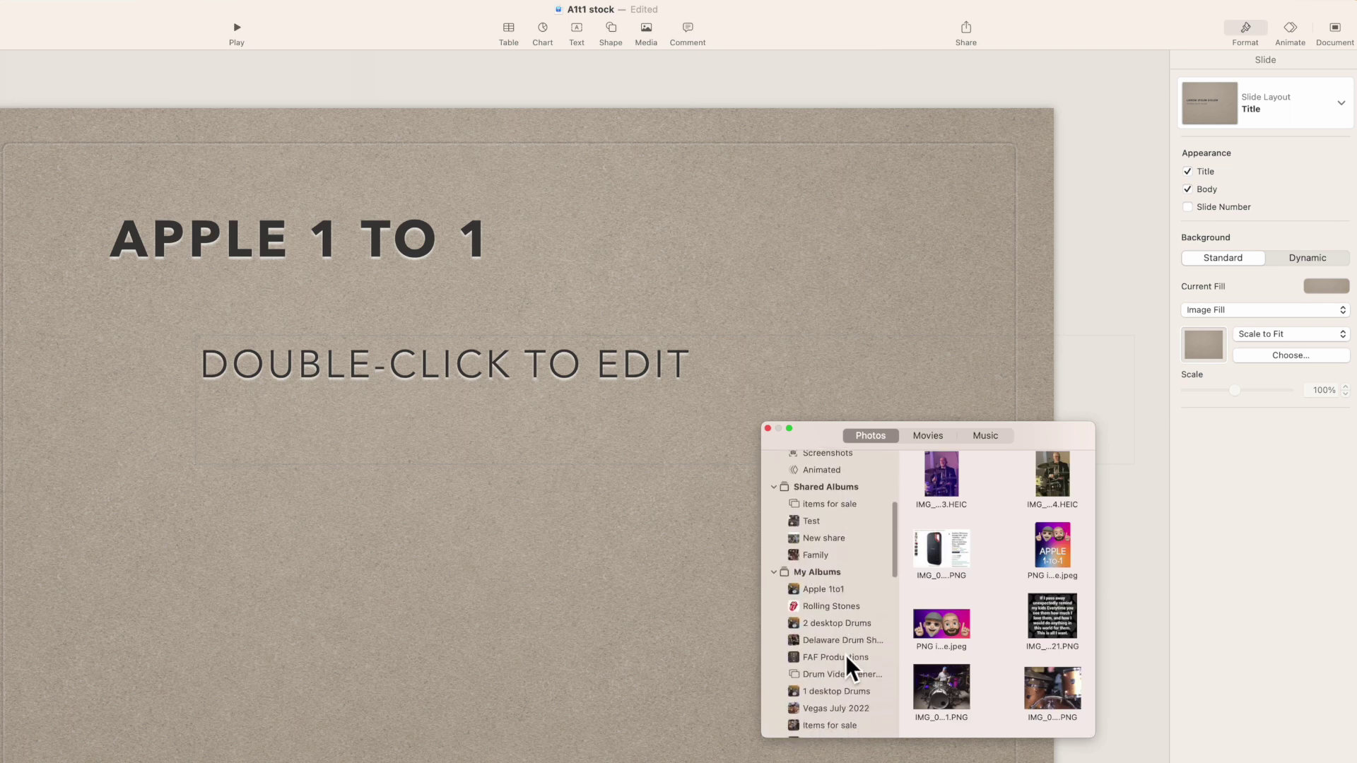
pyautogui.click(820, 589)
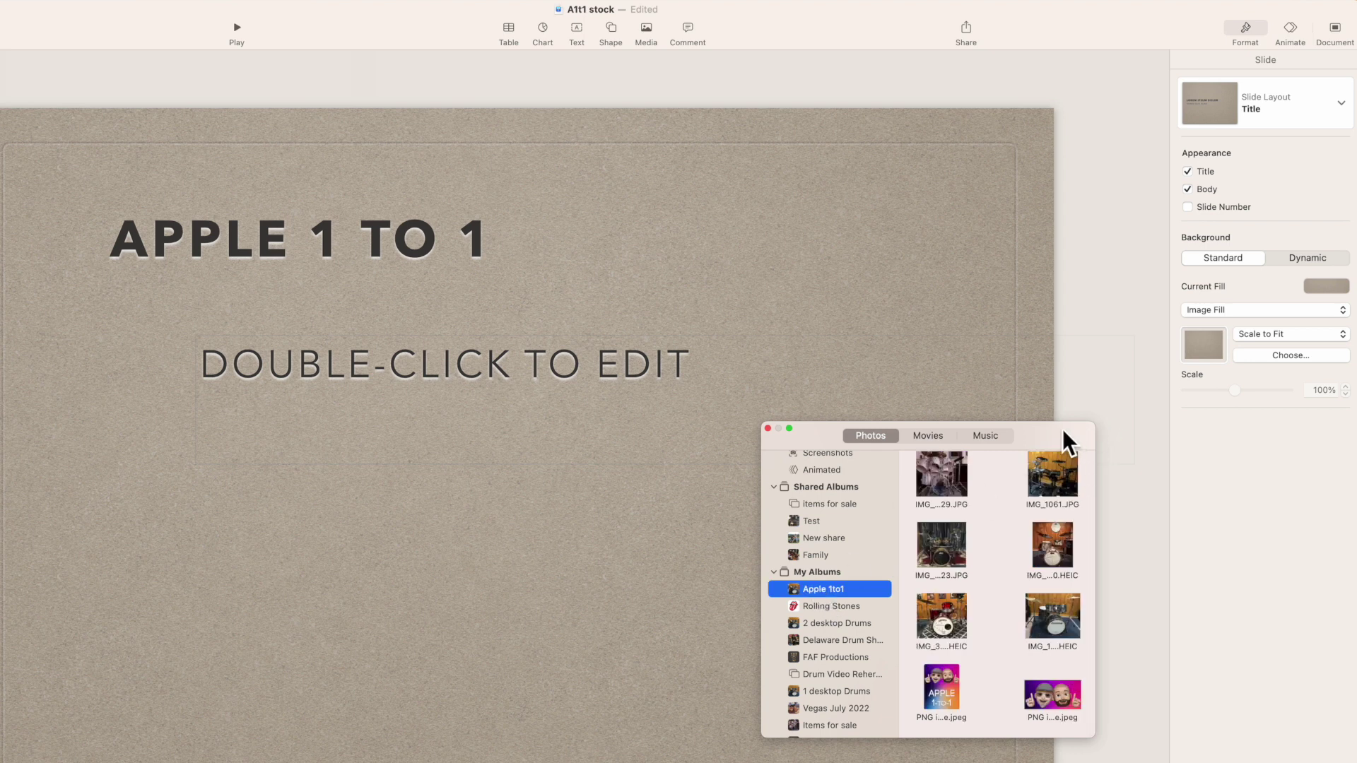
pyautogui.moveTo(1062, 430); pyautogui.dragTo(1206, 267)
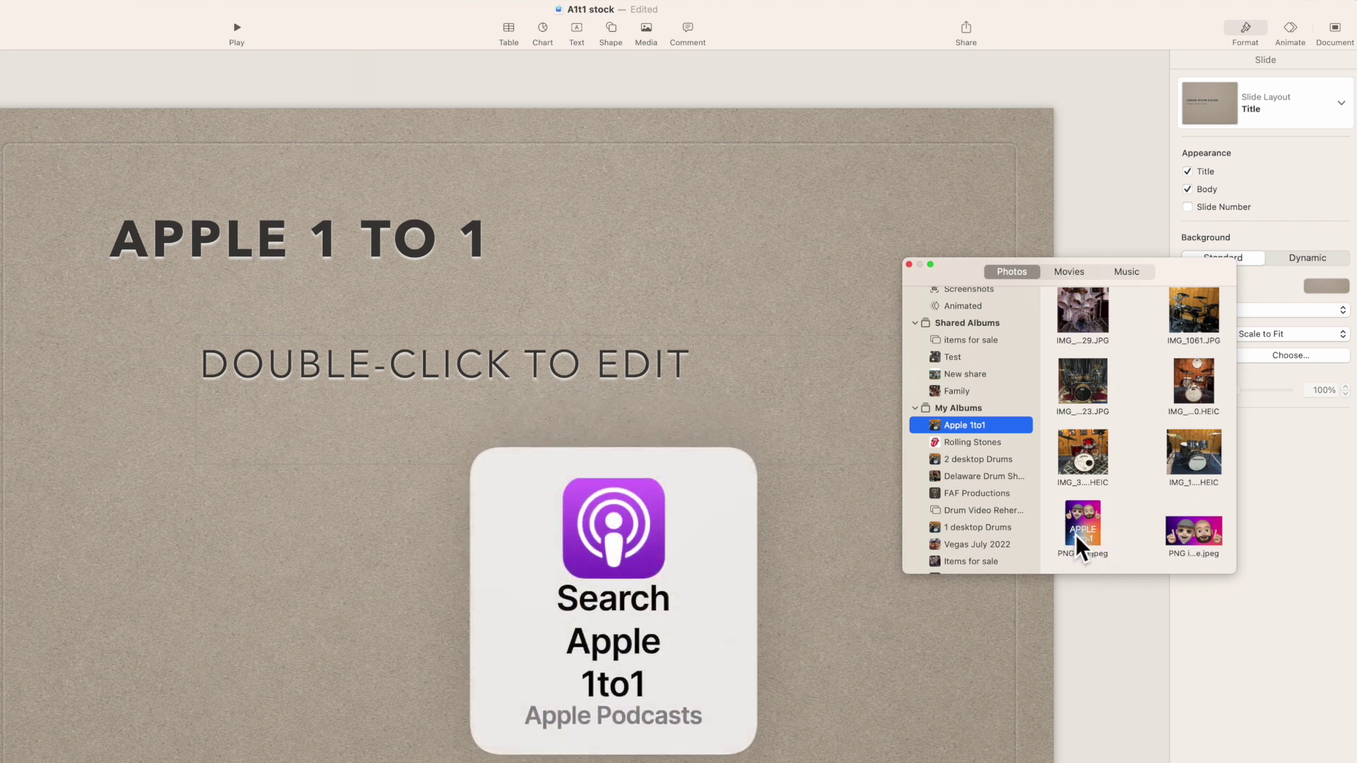
pyautogui.click(1202, 541)
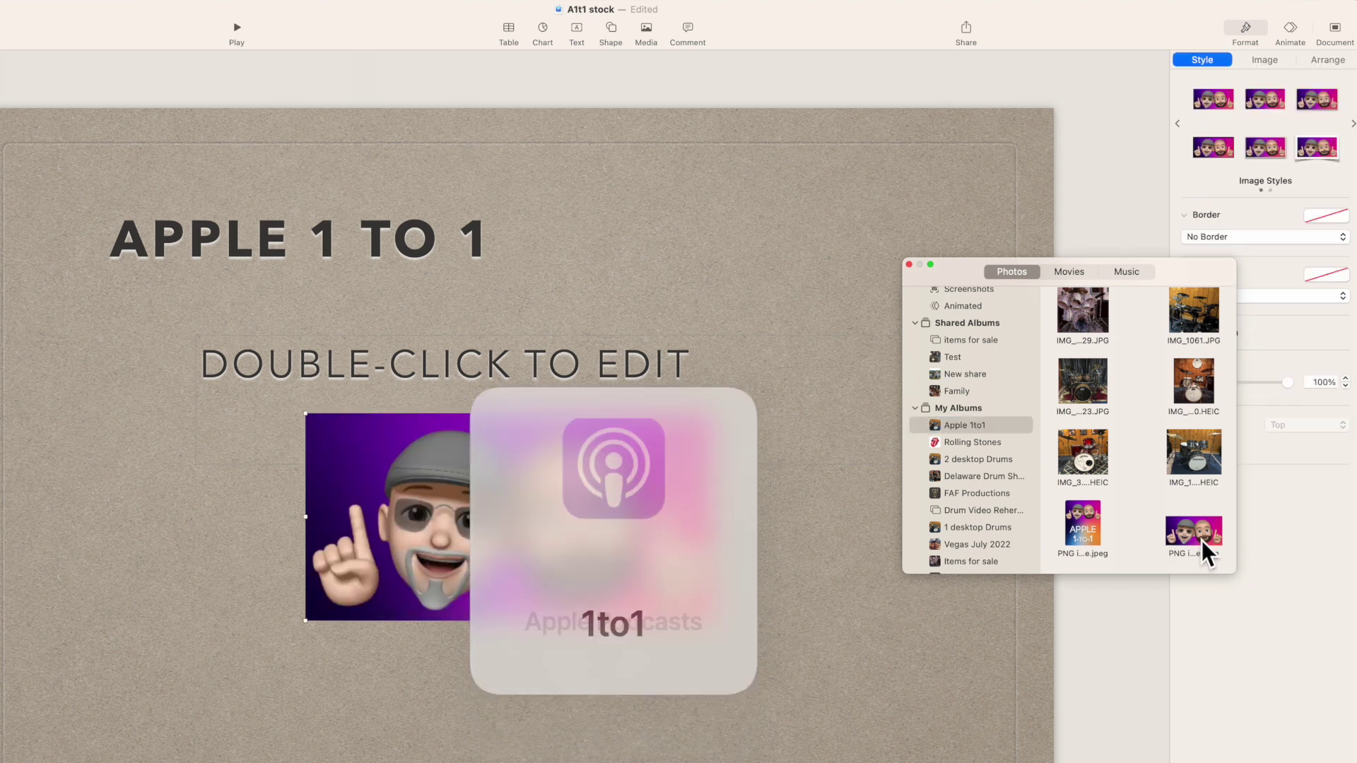
pyautogui.click(909, 266)
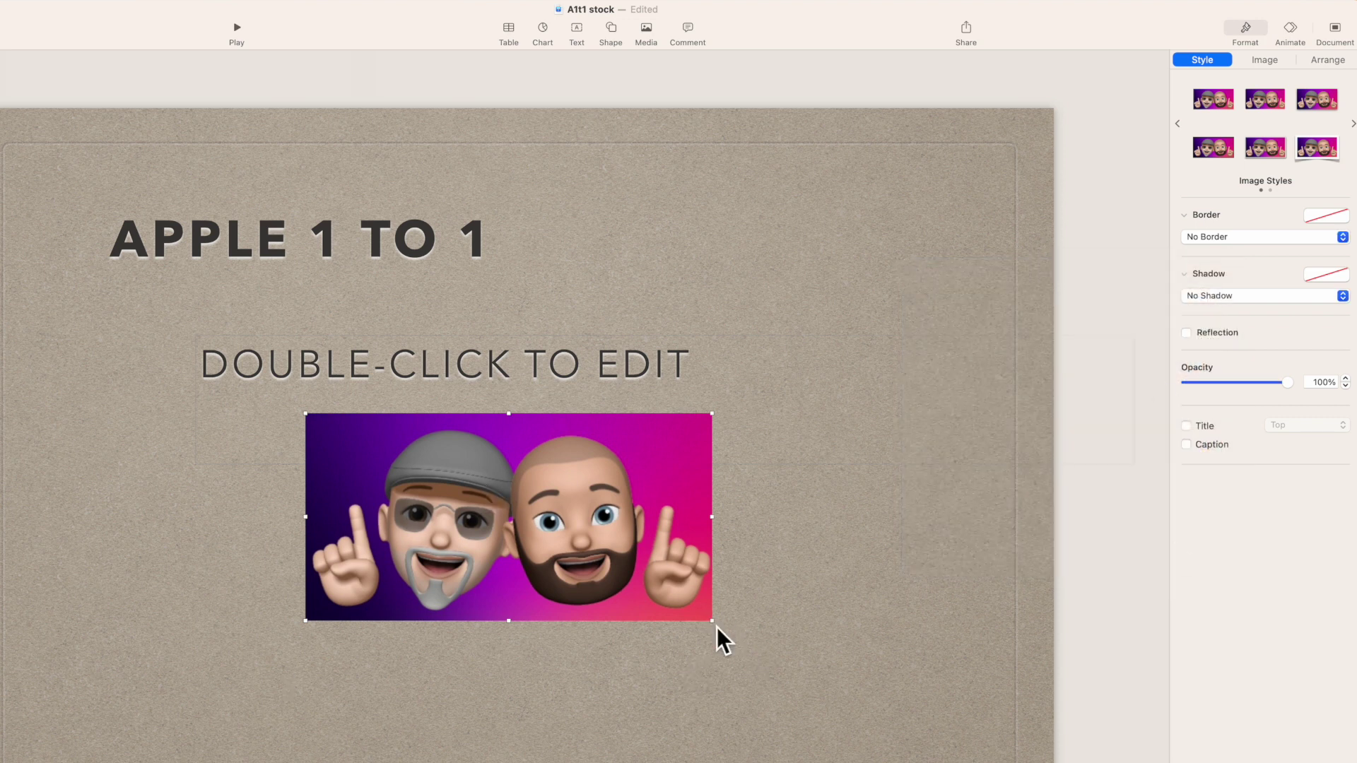
# Step: Enlarge the Memoji image, shift it slightly down within its mask, and centre it below the subtitle
pyautogui.moveTo(721, 627); pyautogui.dragTo(1006, 762)
pyautogui.doubleClick(684, 562)
pyautogui.moveTo(678, 546); pyautogui.dragTo(501, 544)
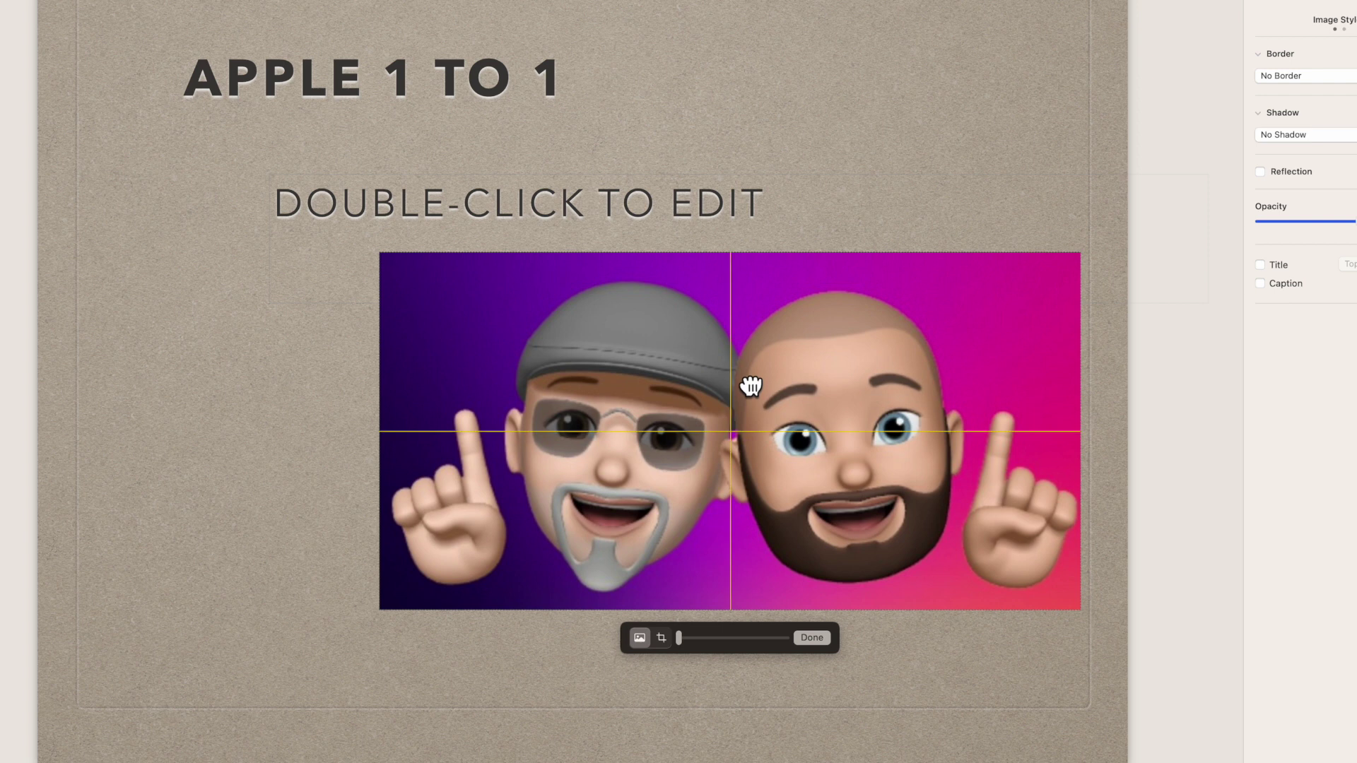
pyautogui.moveTo(573, 382); pyautogui.dragTo(752, 395)
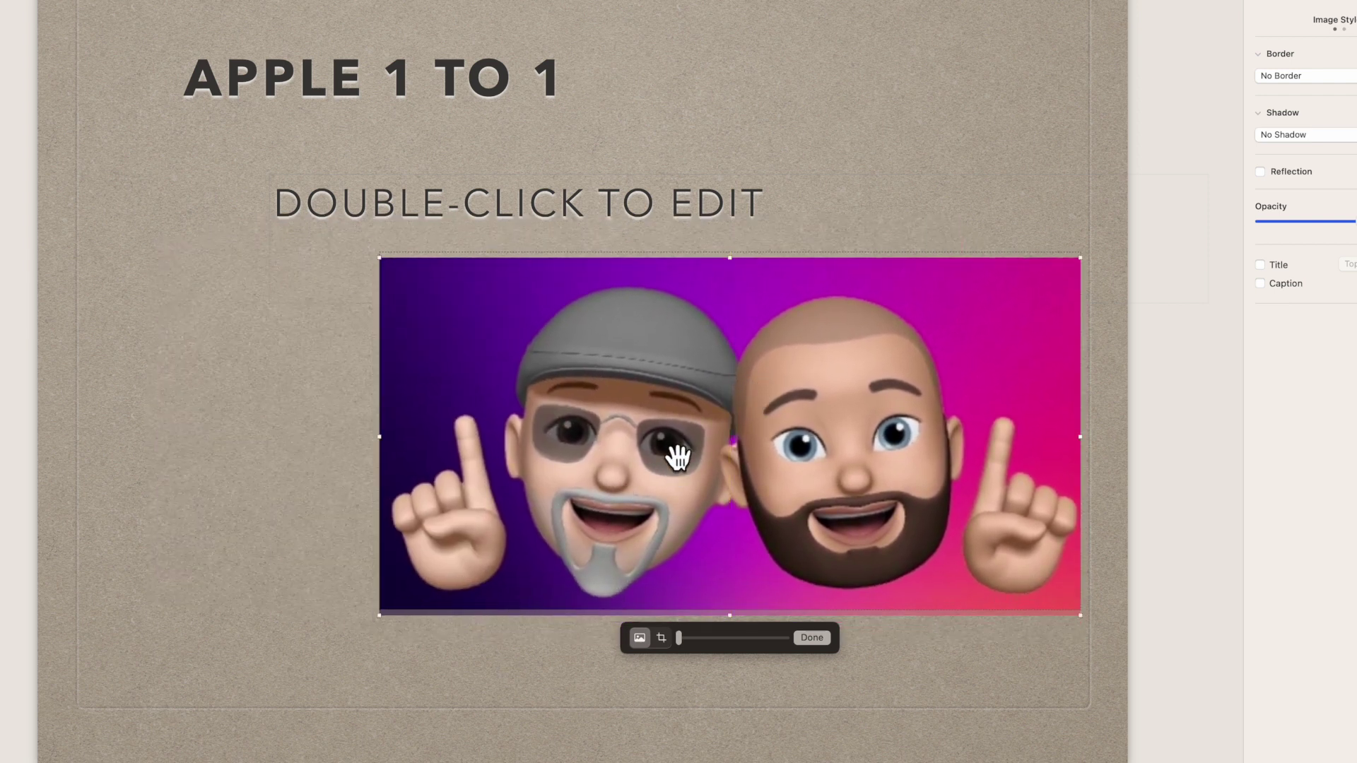
pyautogui.click(828, 637)
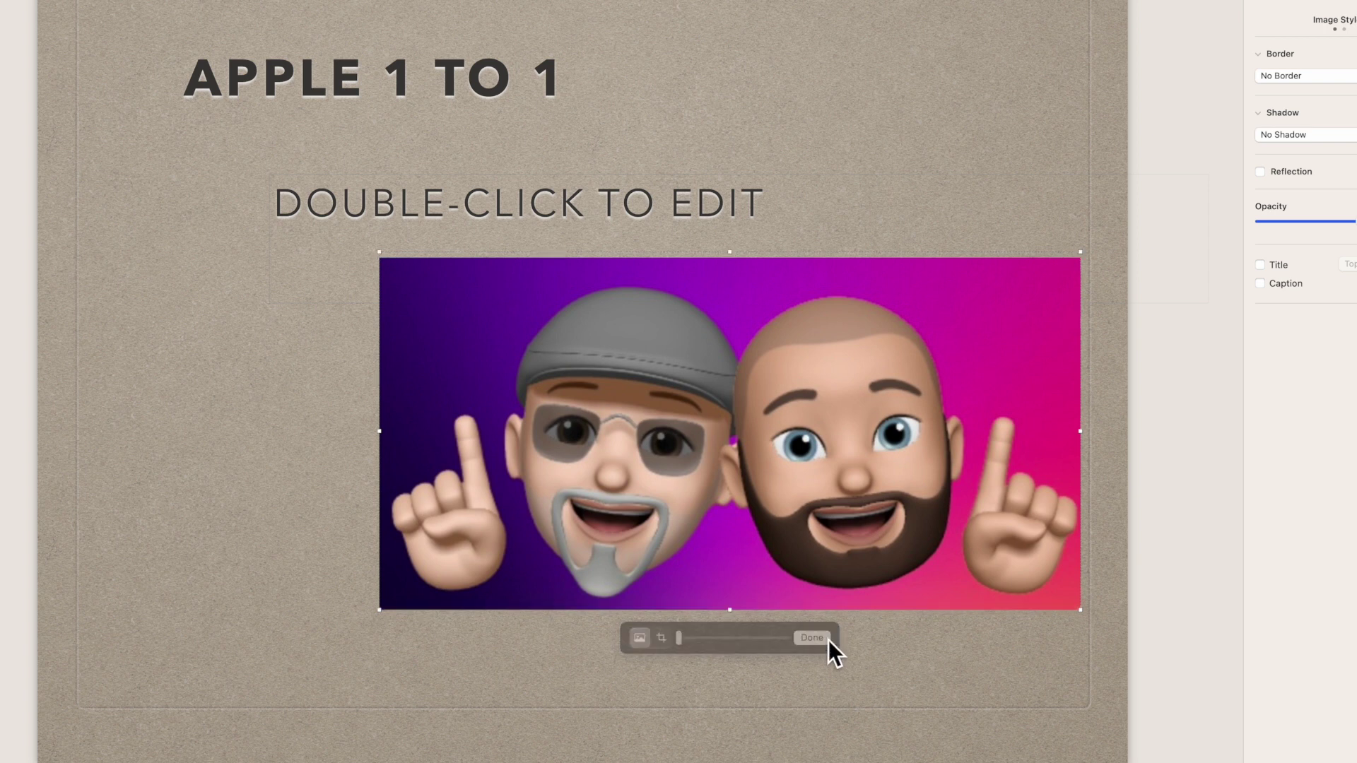
pyautogui.moveTo(385, 615); pyautogui.dragTo(230, 633)
pyautogui.moveTo(700, 451); pyautogui.dragTo(618, 434)
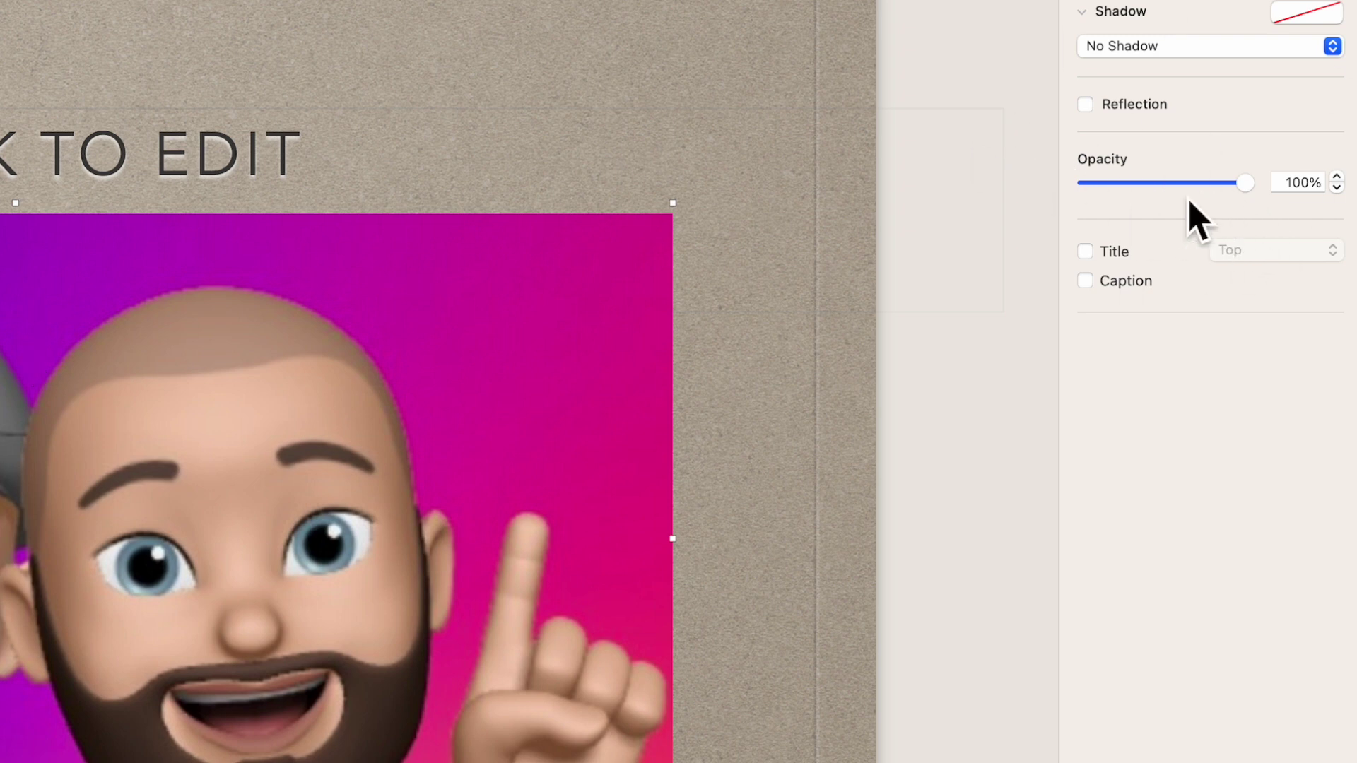
# Step: Lower the Memoji image's opacity so the slide background shows through, and move the image to the upper part of the slide
pyautogui.moveTo(1250, 187); pyautogui.dragTo(1140, 205)
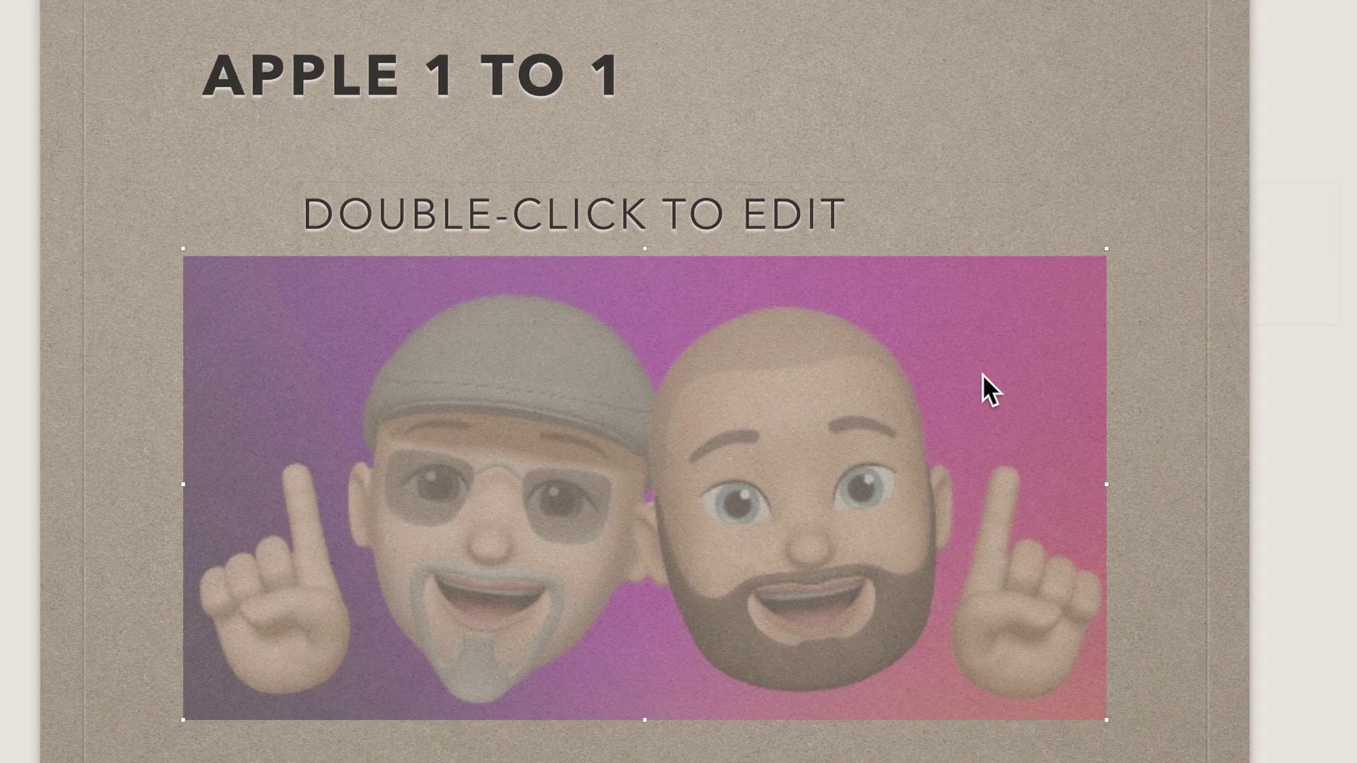
pyautogui.doubleClick(983, 375)
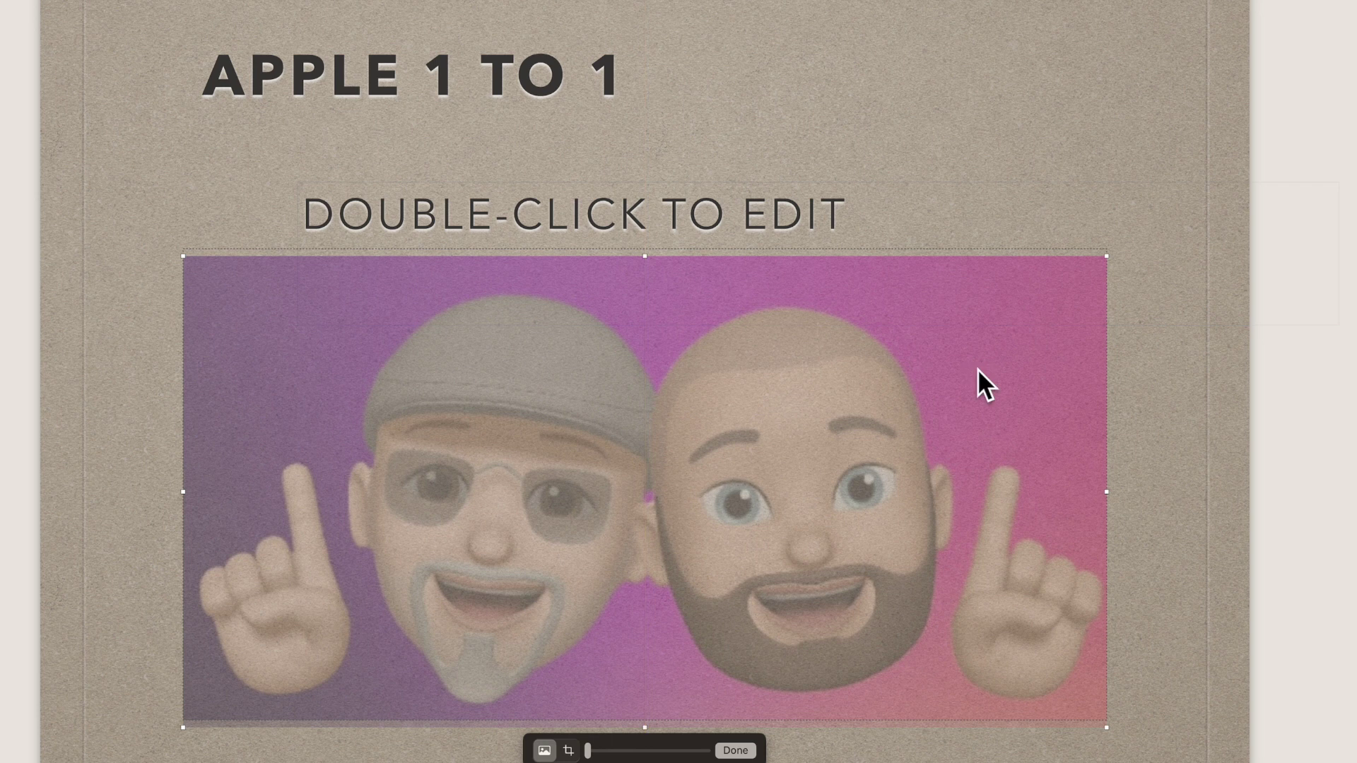
pyautogui.click(1168, 585)
pyautogui.moveTo(925, 355); pyautogui.dragTo(866, 151)
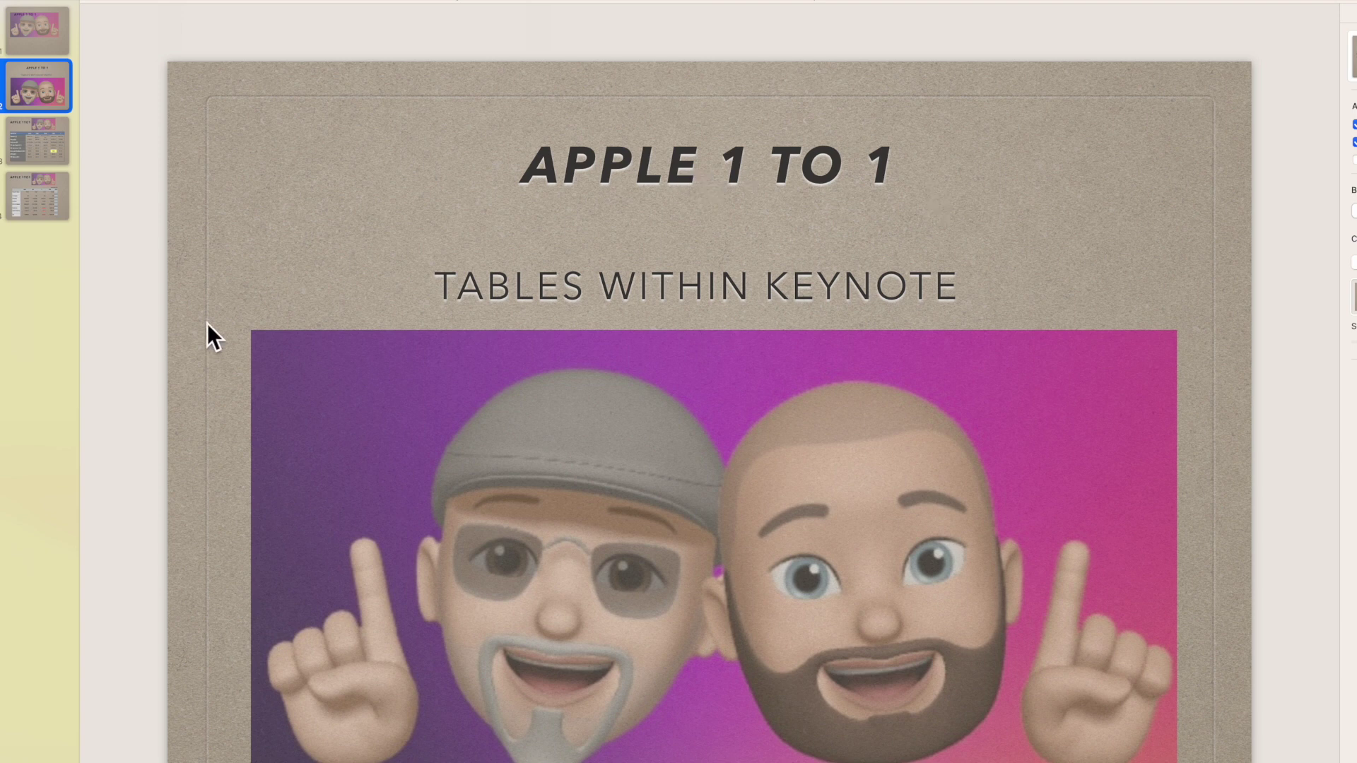
# Step: Open the third slide with the stock table and look through the available table styles
pyautogui.click(1046, 361)
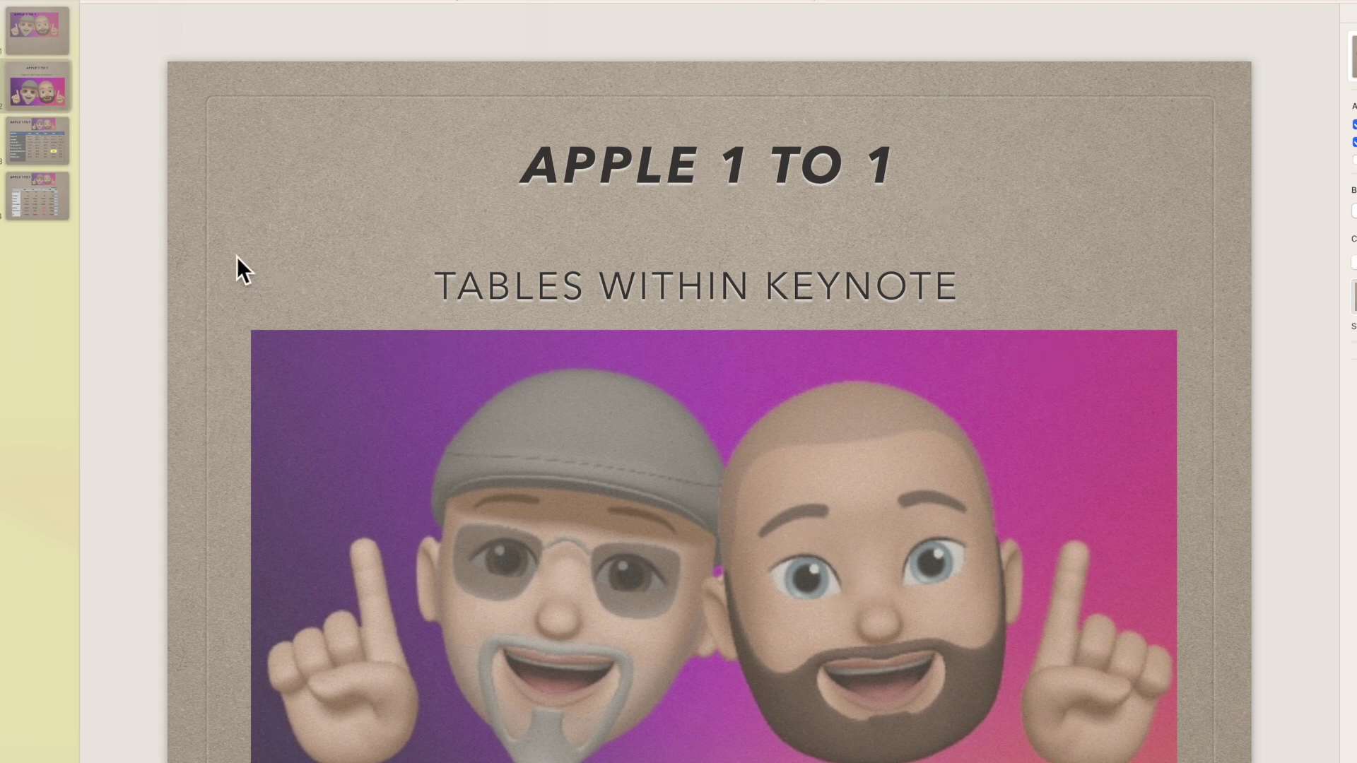
pyautogui.click(40, 150)
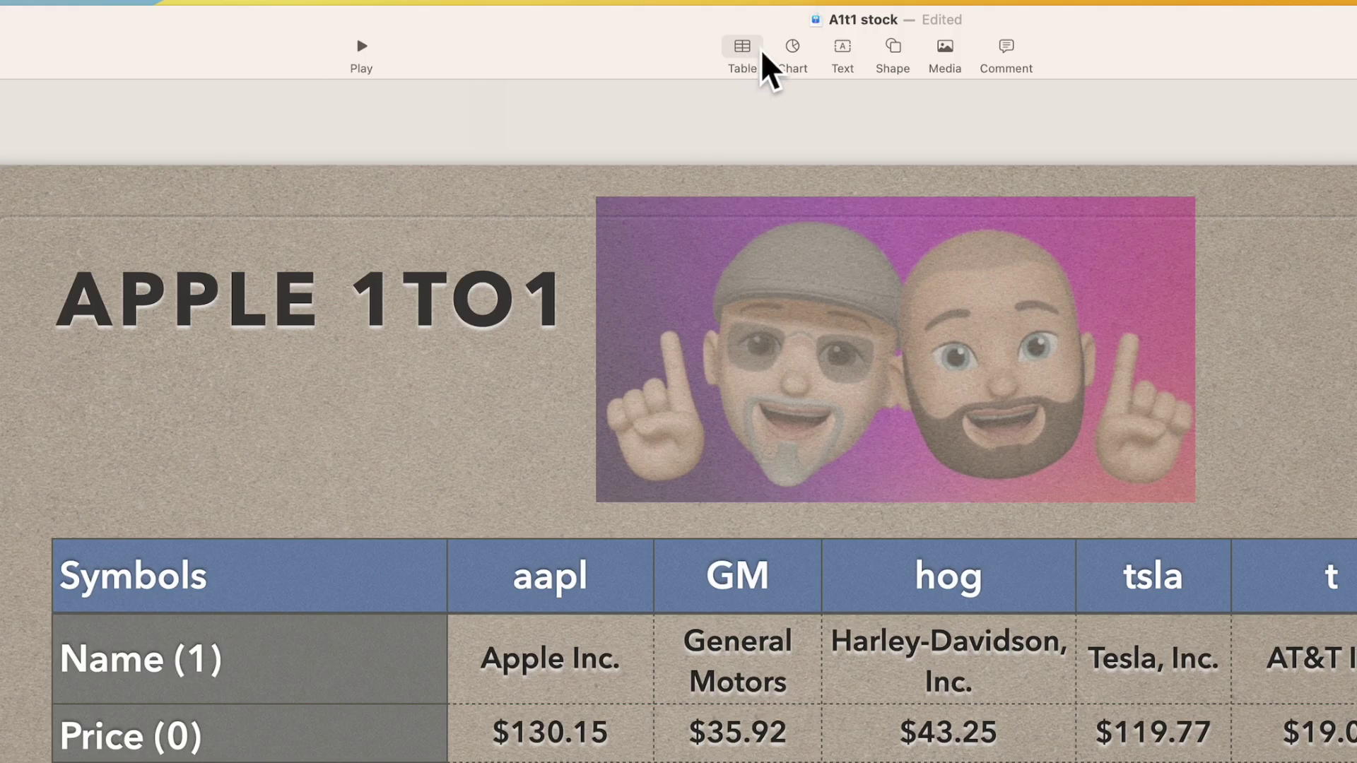
pyautogui.click(755, 52)
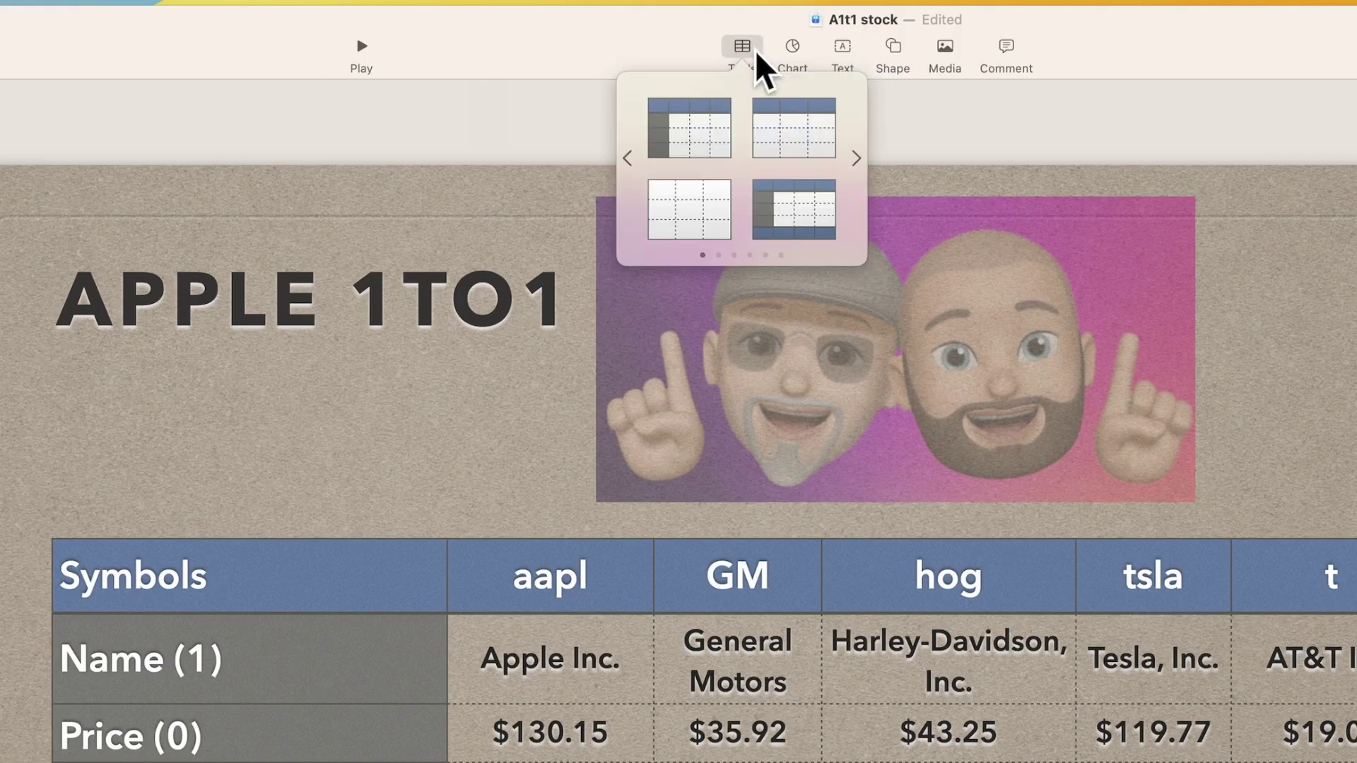
pyautogui.click(856, 163)
pyautogui.click(858, 162)
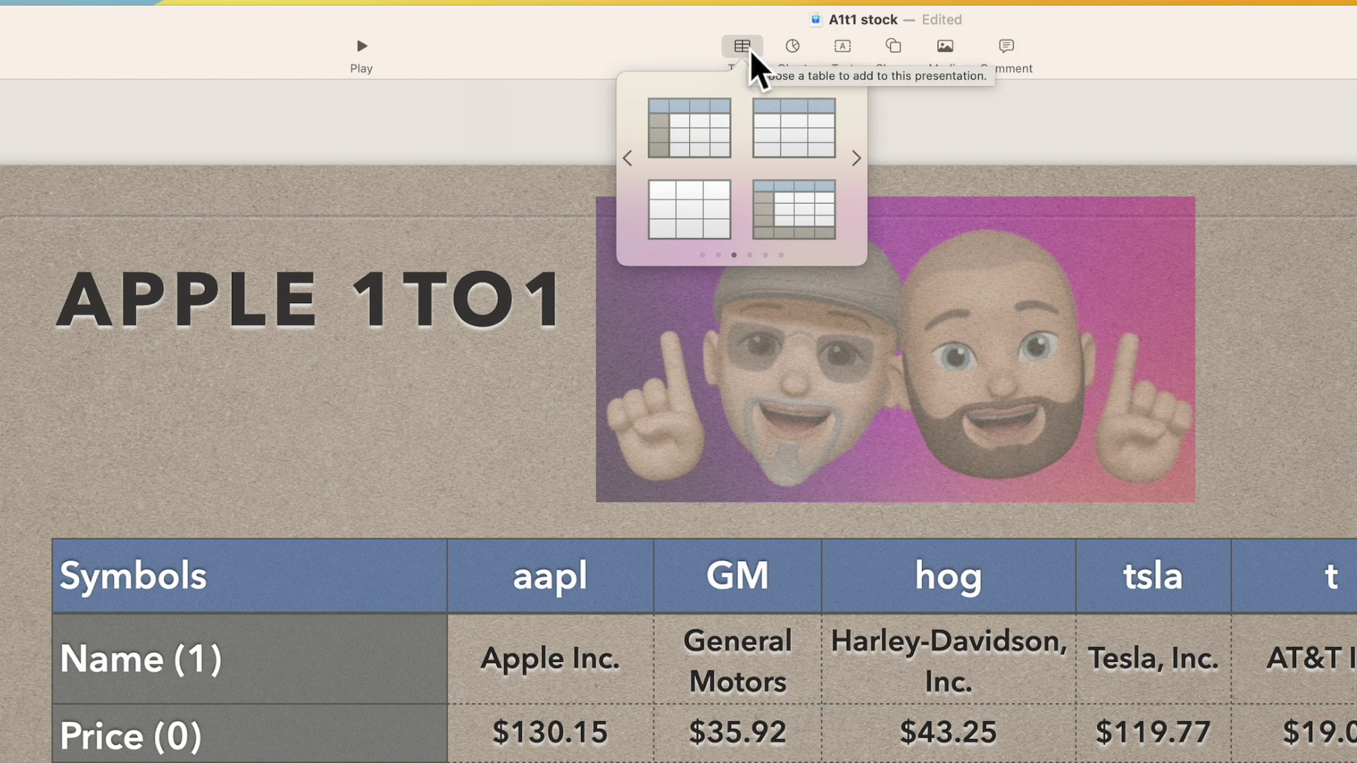
pyautogui.click(1044, 136)
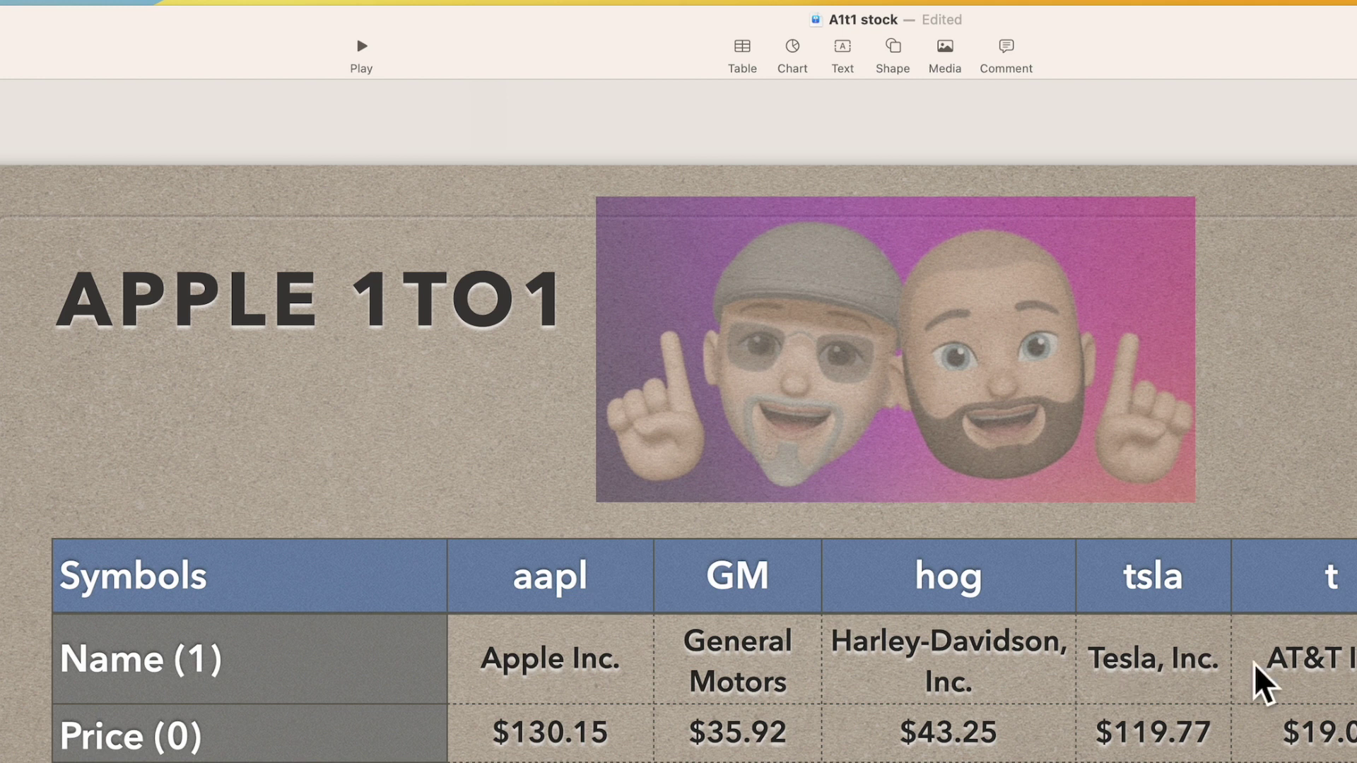
# Step: Open the STOCK formula in the Name cell of the aapl column and move the formula editor down, clear of the cell
pyautogui.click(365, 585)
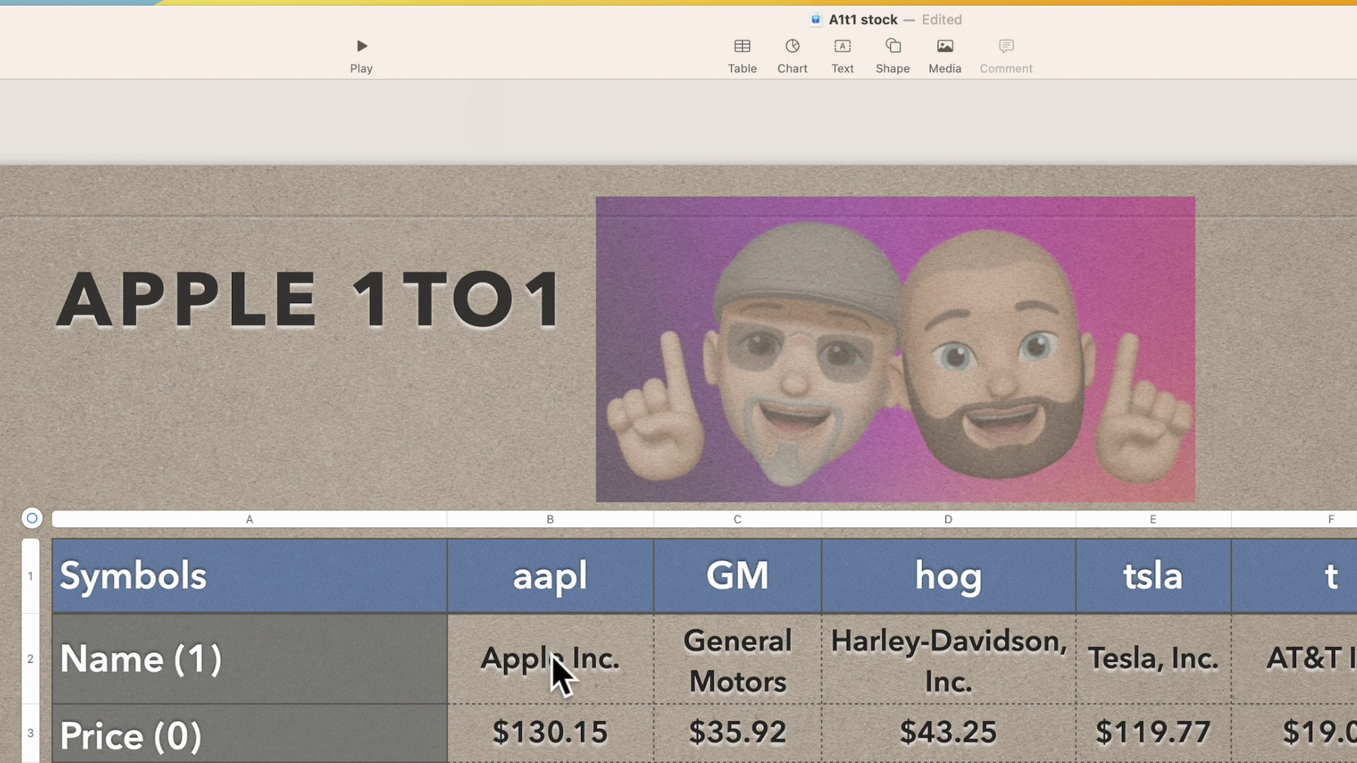
pyautogui.click(581, 676)
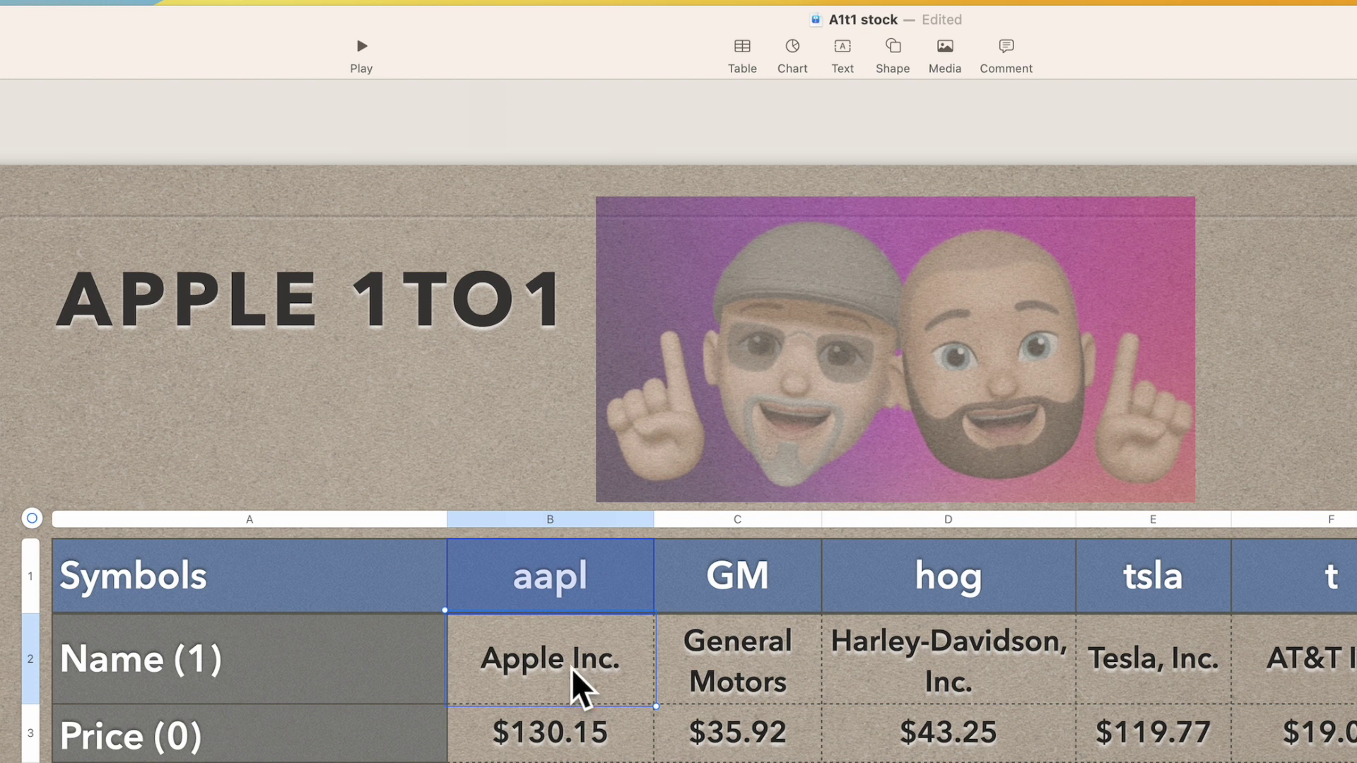
pyautogui.doubleClick(573, 670)
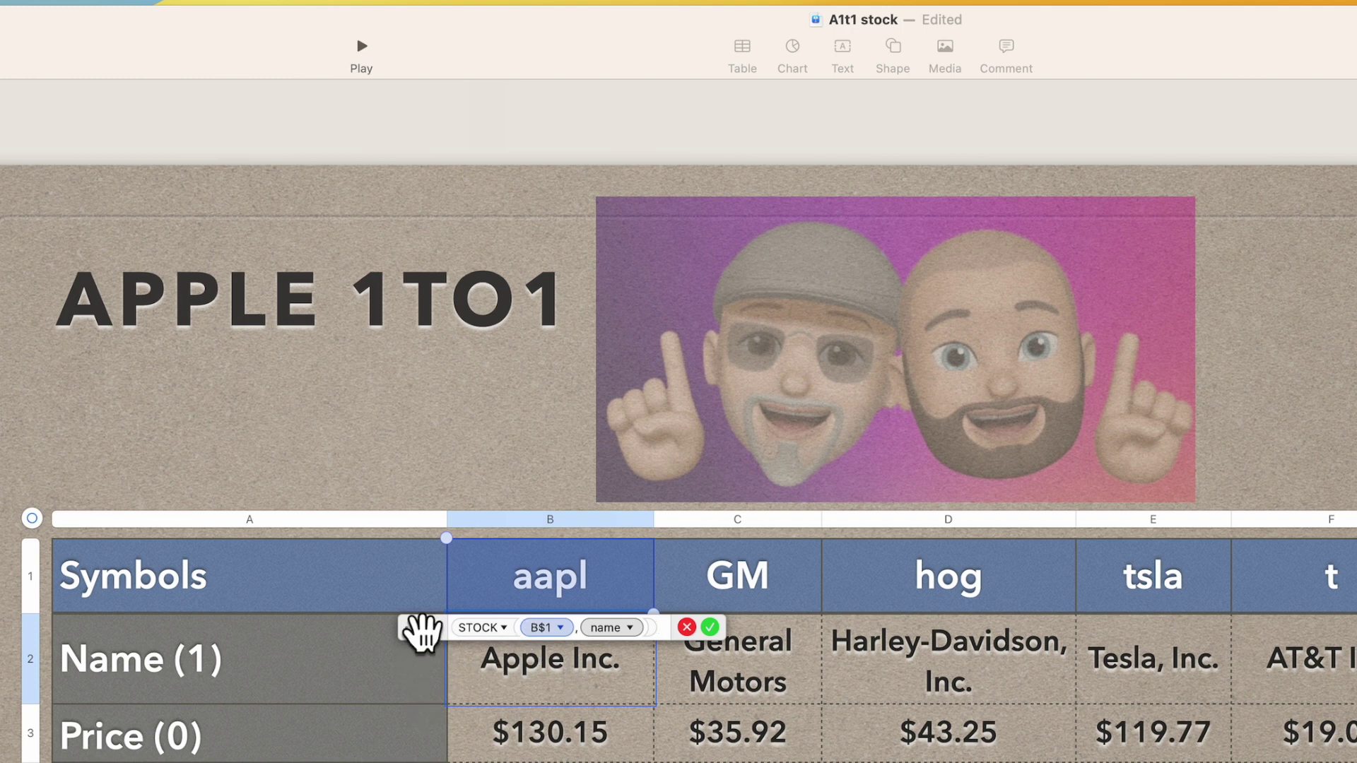
pyautogui.moveTo(422, 631); pyautogui.dragTo(460, 762)
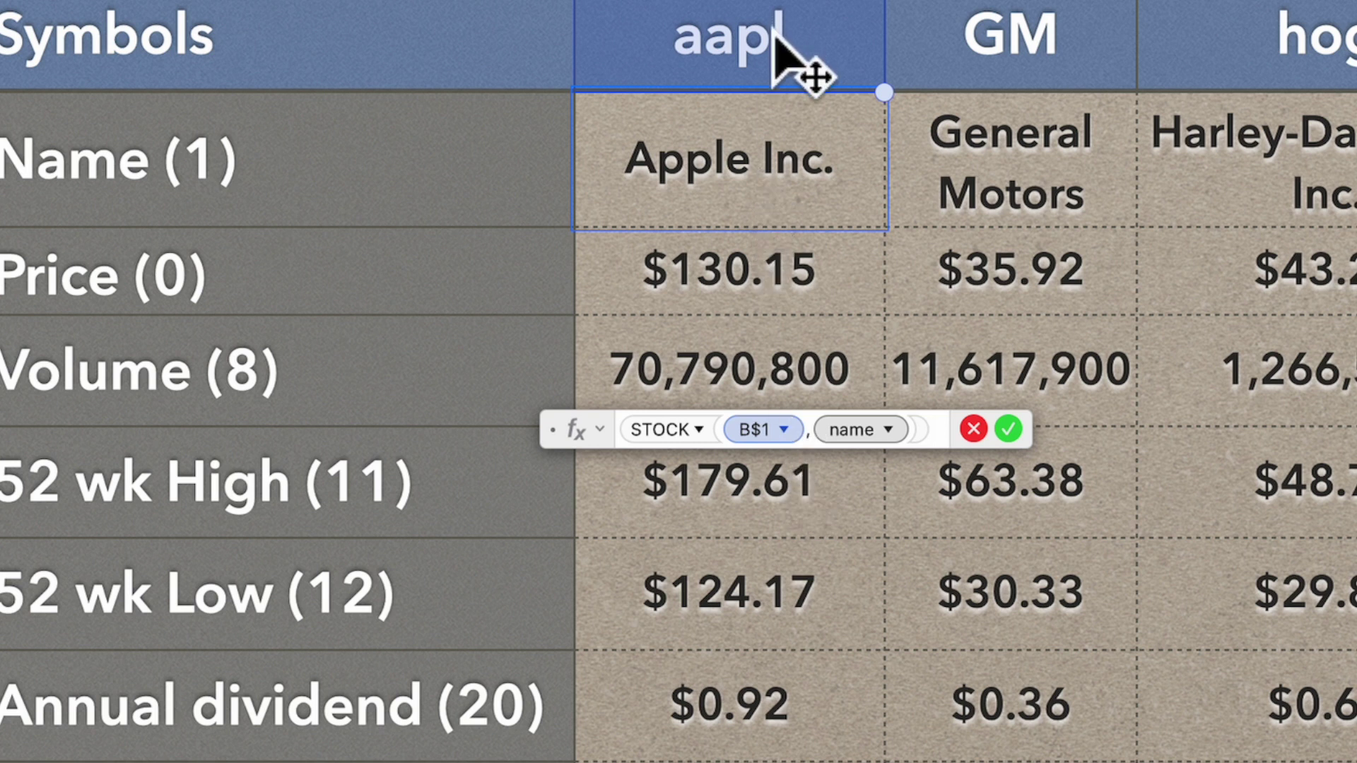
# Step: Examine the B$1 reference's preserve options and the STOCK attribute list, keep name (1), and accept the formula
pyautogui.click(783, 431)
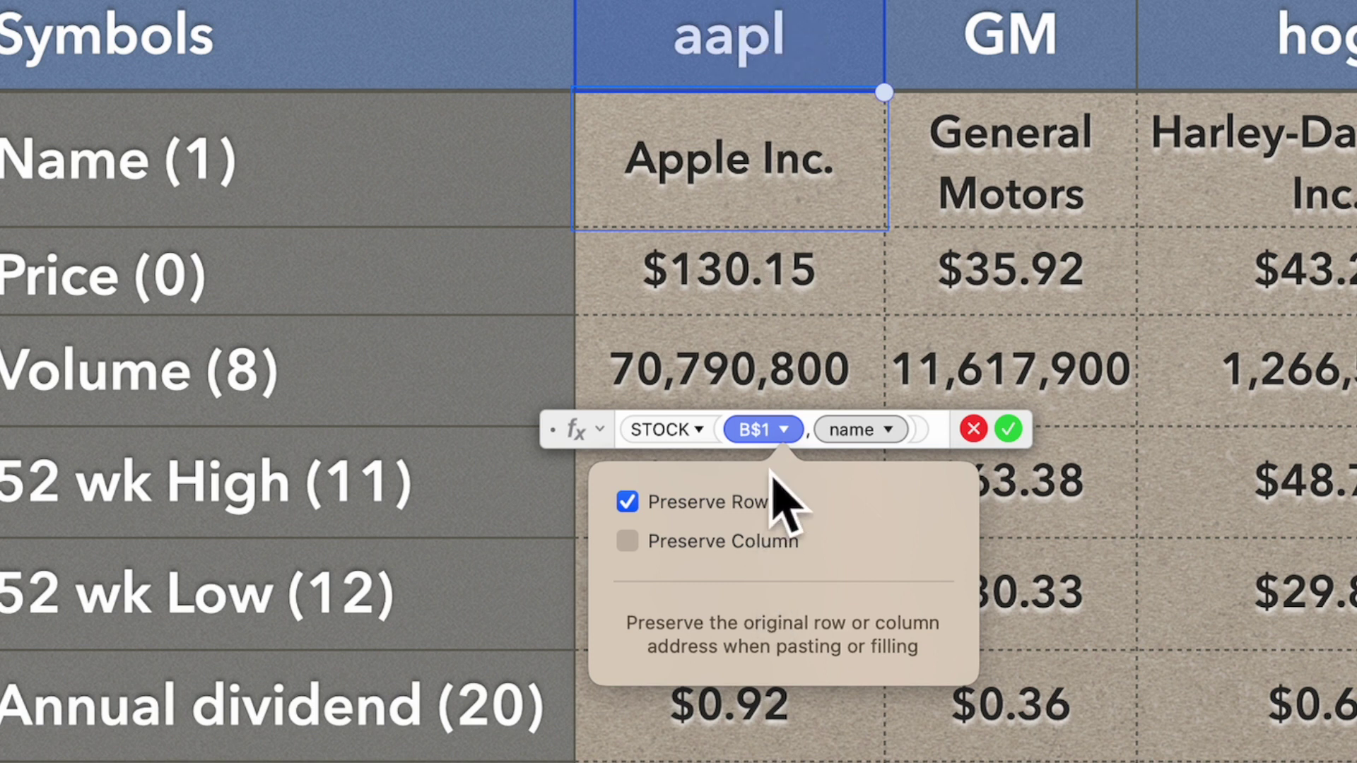
pyautogui.click(902, 443)
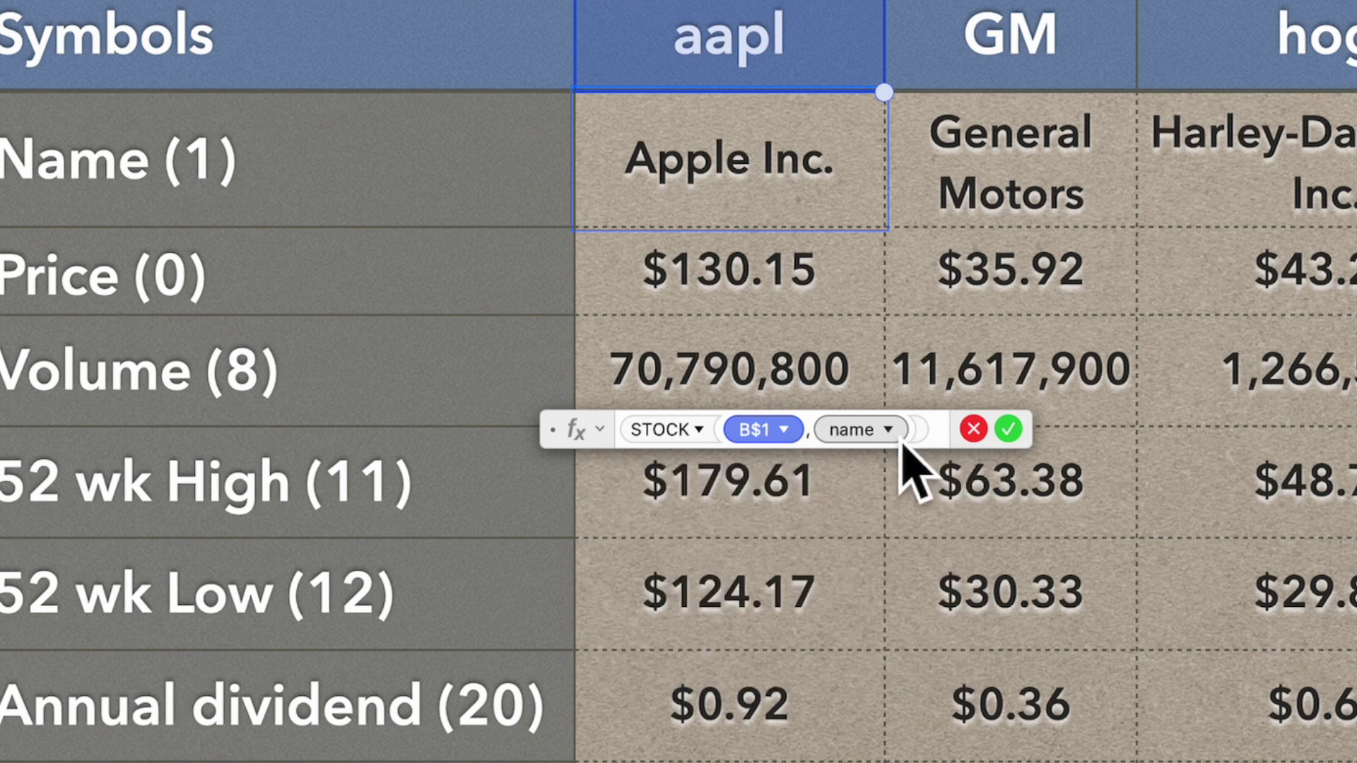
pyautogui.click(901, 438)
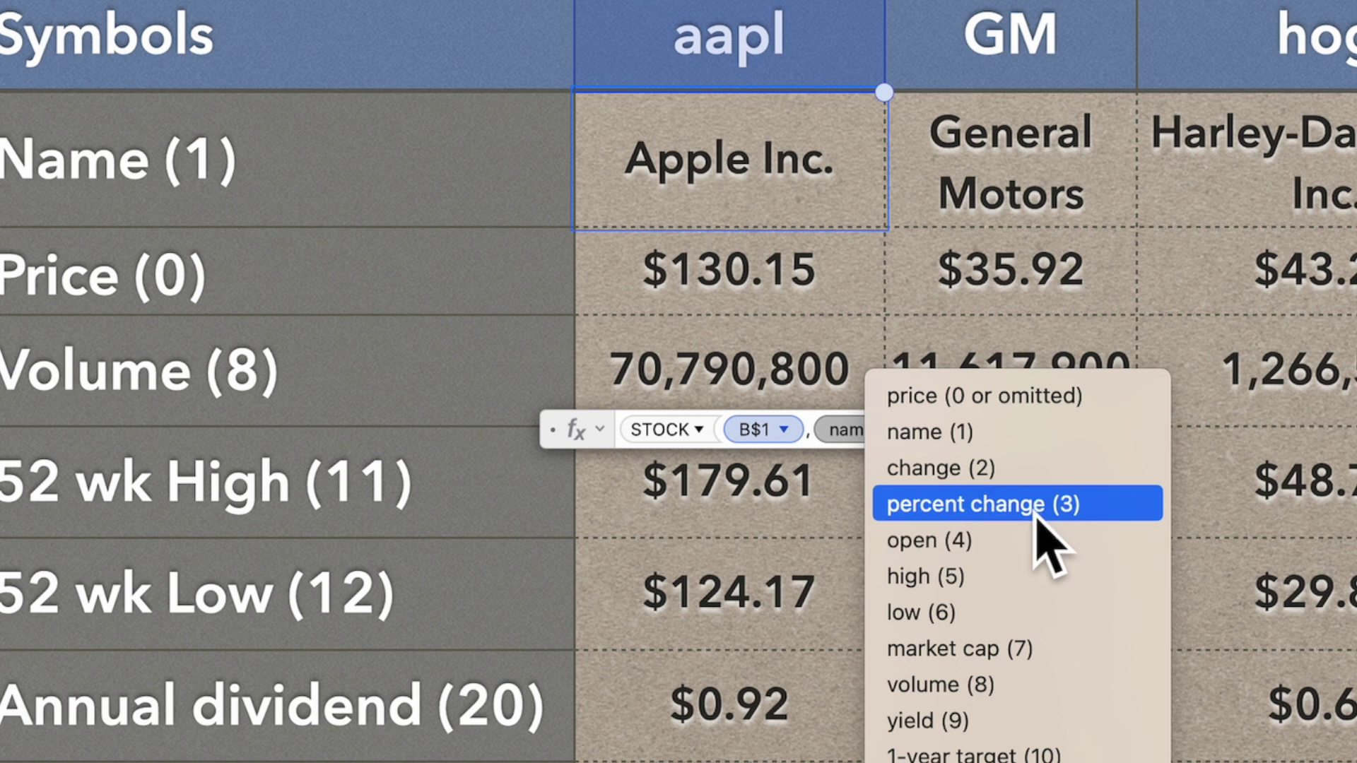
pyautogui.click(956, 446)
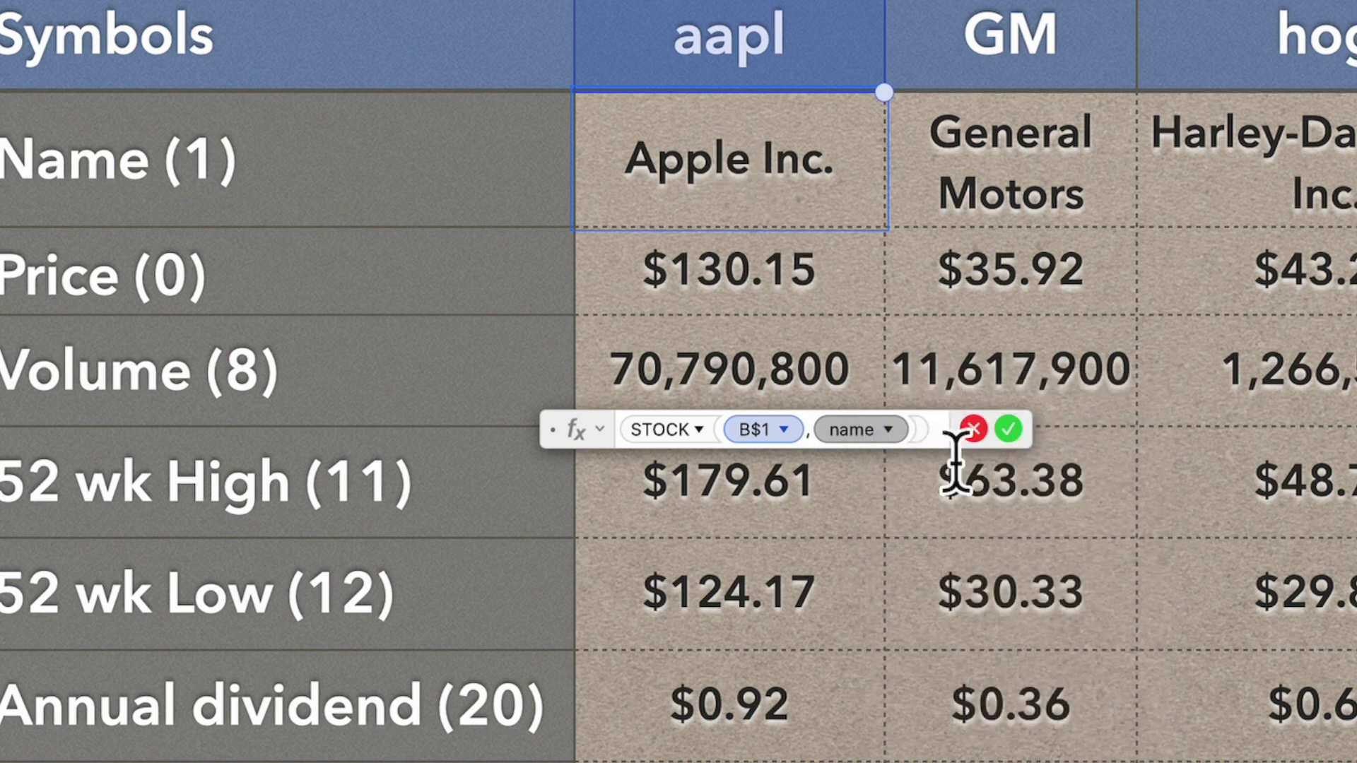
pyautogui.click(1009, 430)
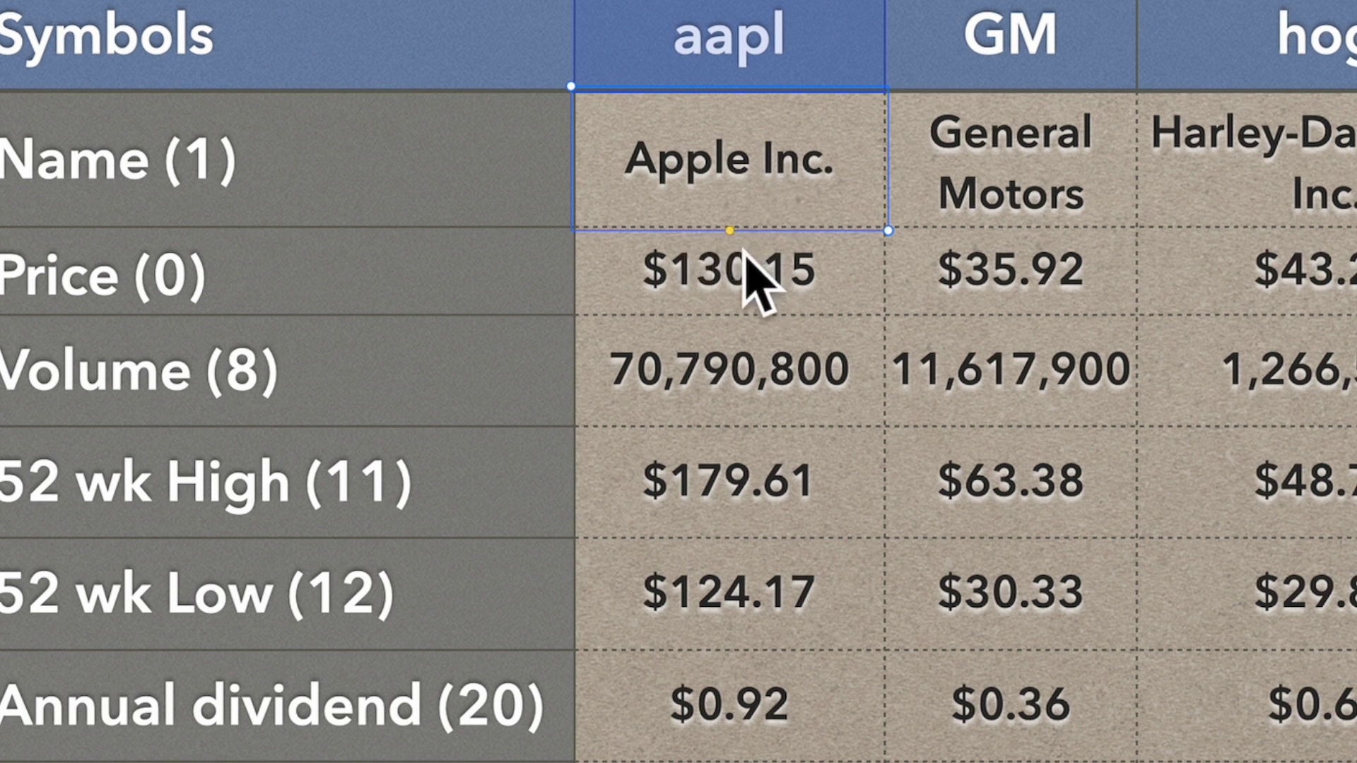
# Step: Fill the aapl column's Name formula down through the PE Ratio row and set the Price cell's STOCK attribute to price (0)
pyautogui.moveTo(754, 249); pyautogui.dragTo(742, 759)
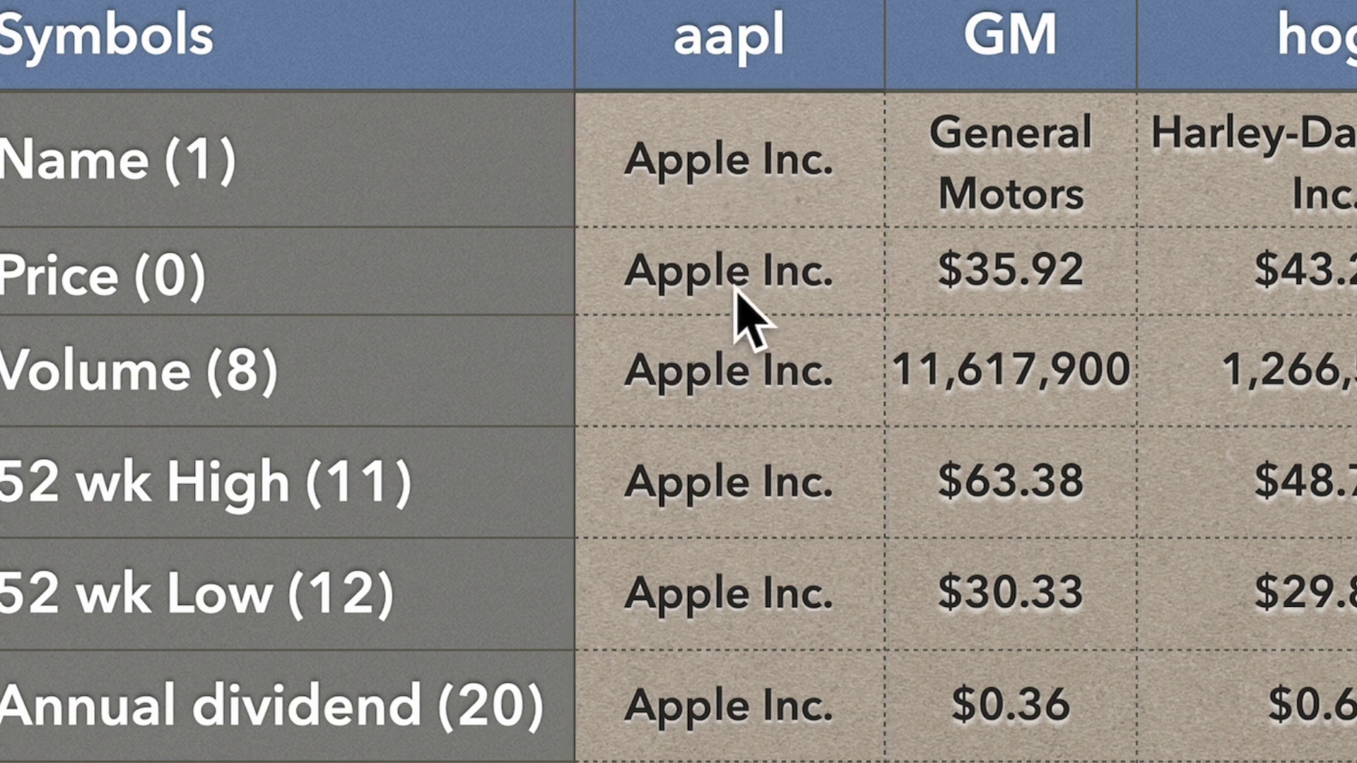
pyautogui.doubleClick(735, 300)
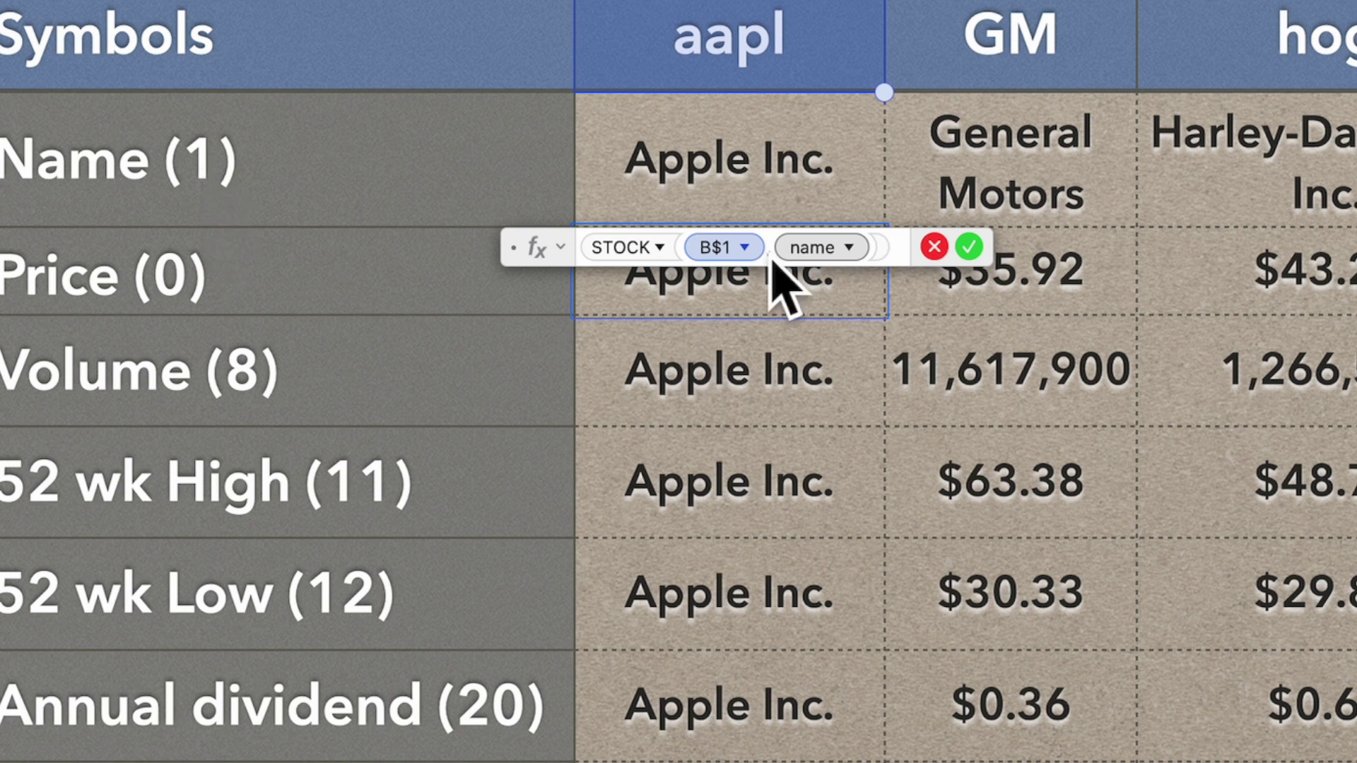
pyautogui.click(857, 253)
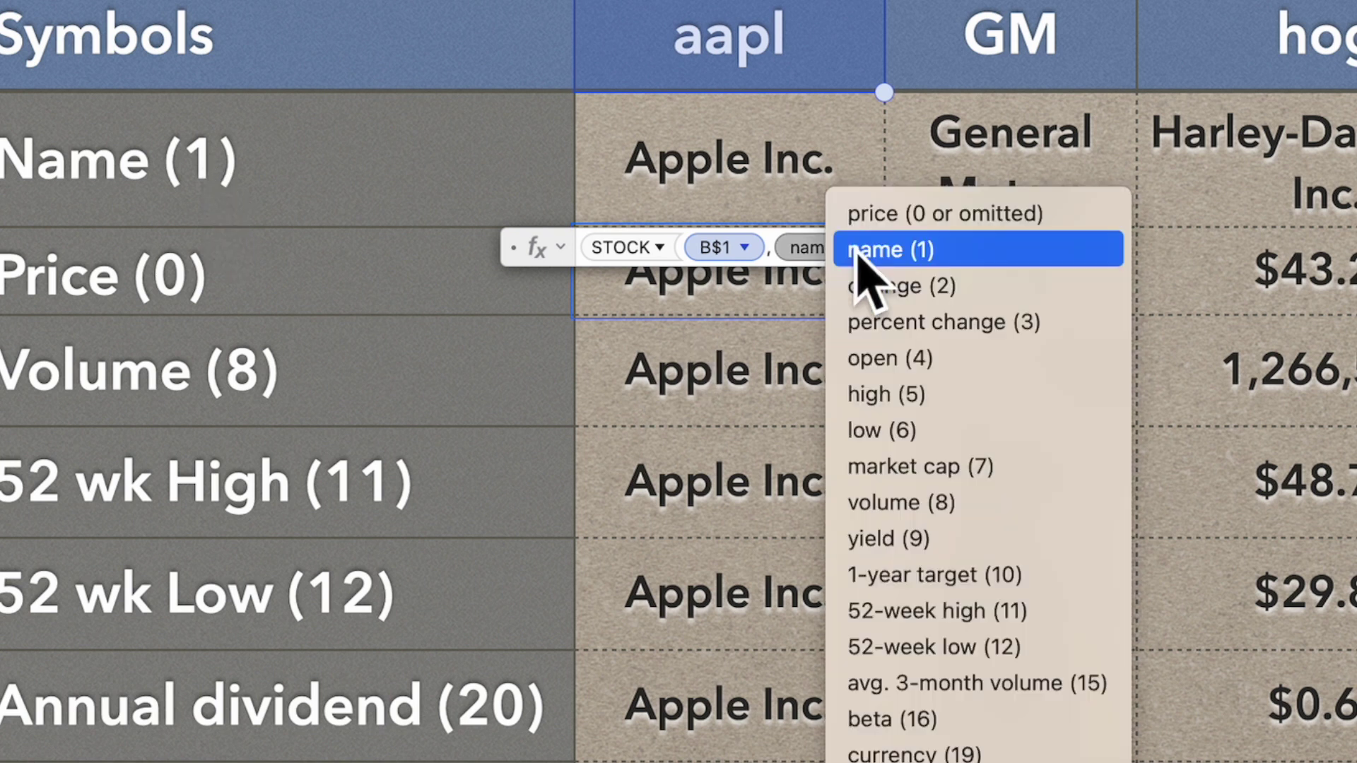
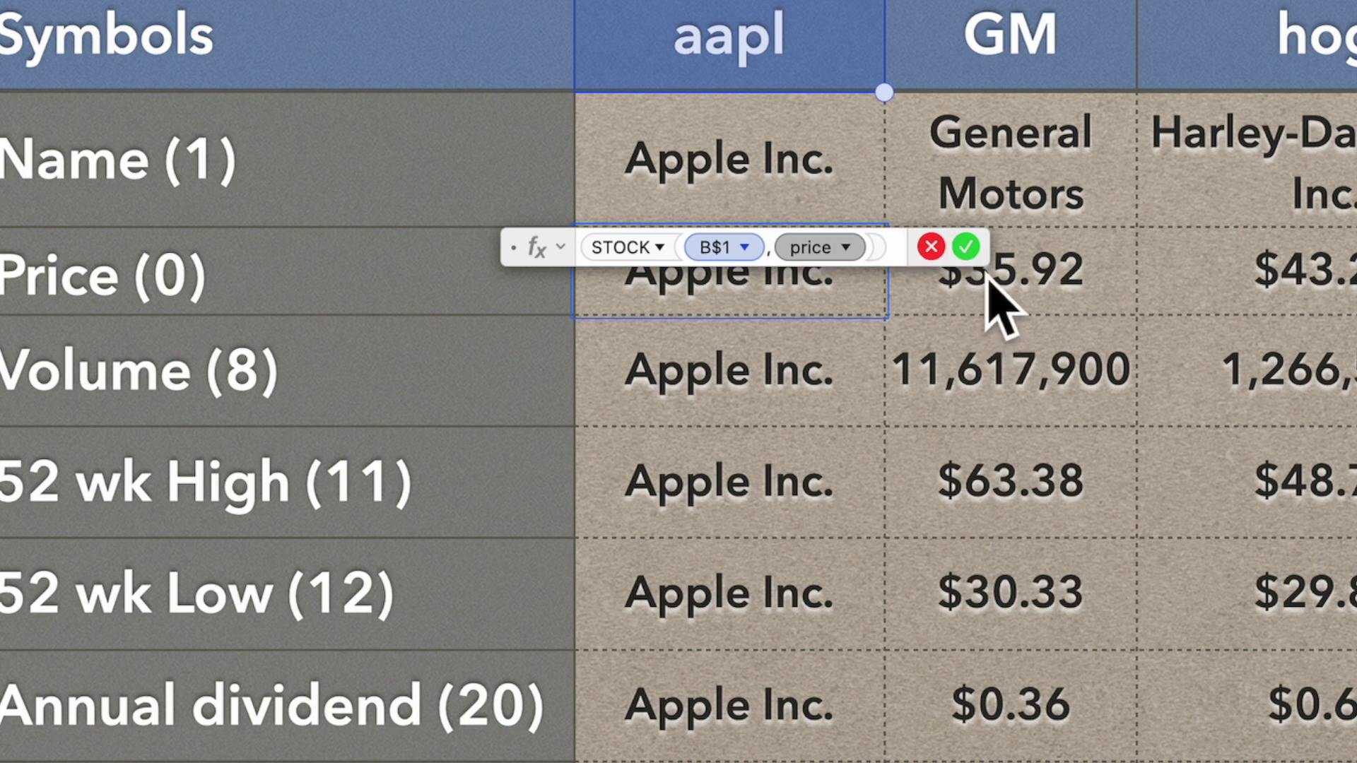
pyautogui.click(967, 247)
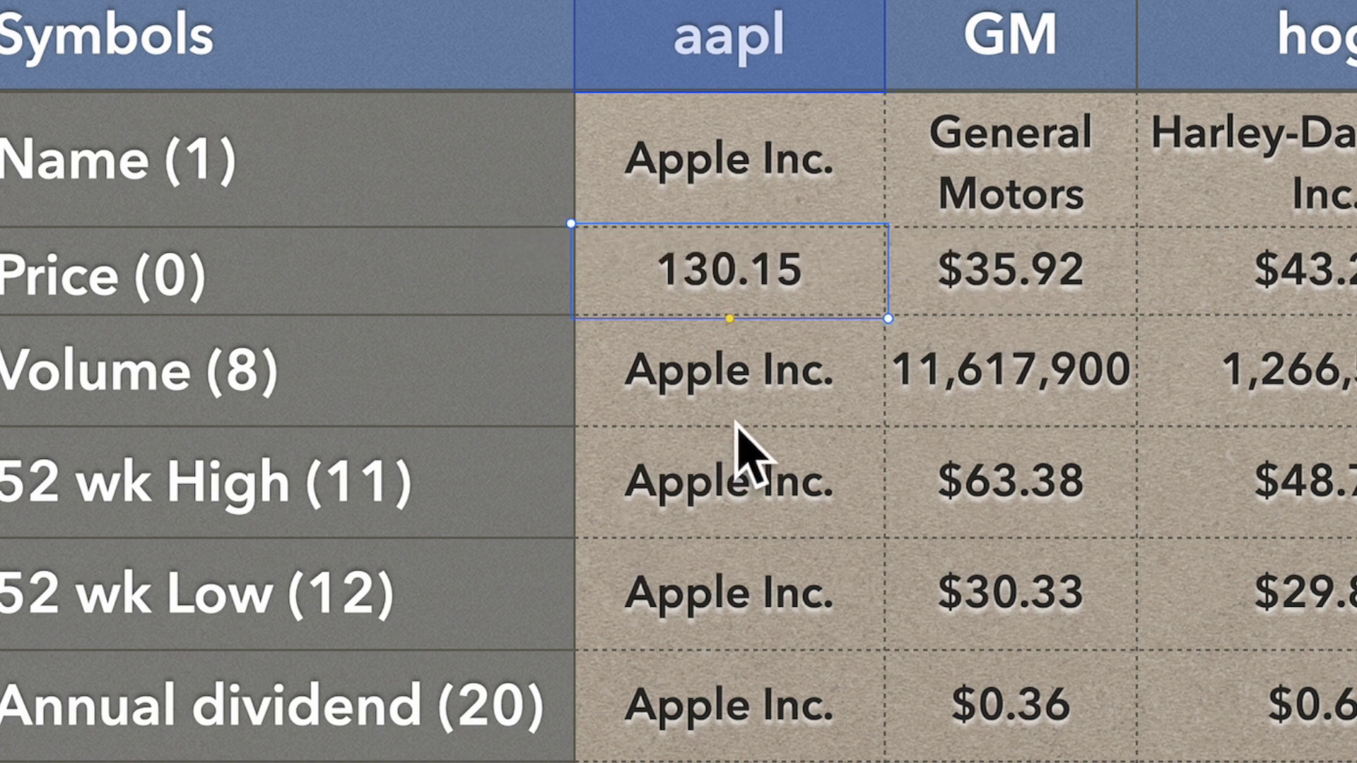
# Step: Change the STOCK attribute in the aapl column's Volume cell to volume (8) and accept the formula
pyautogui.click(747, 395)
pyautogui.doubleClick(747, 395)
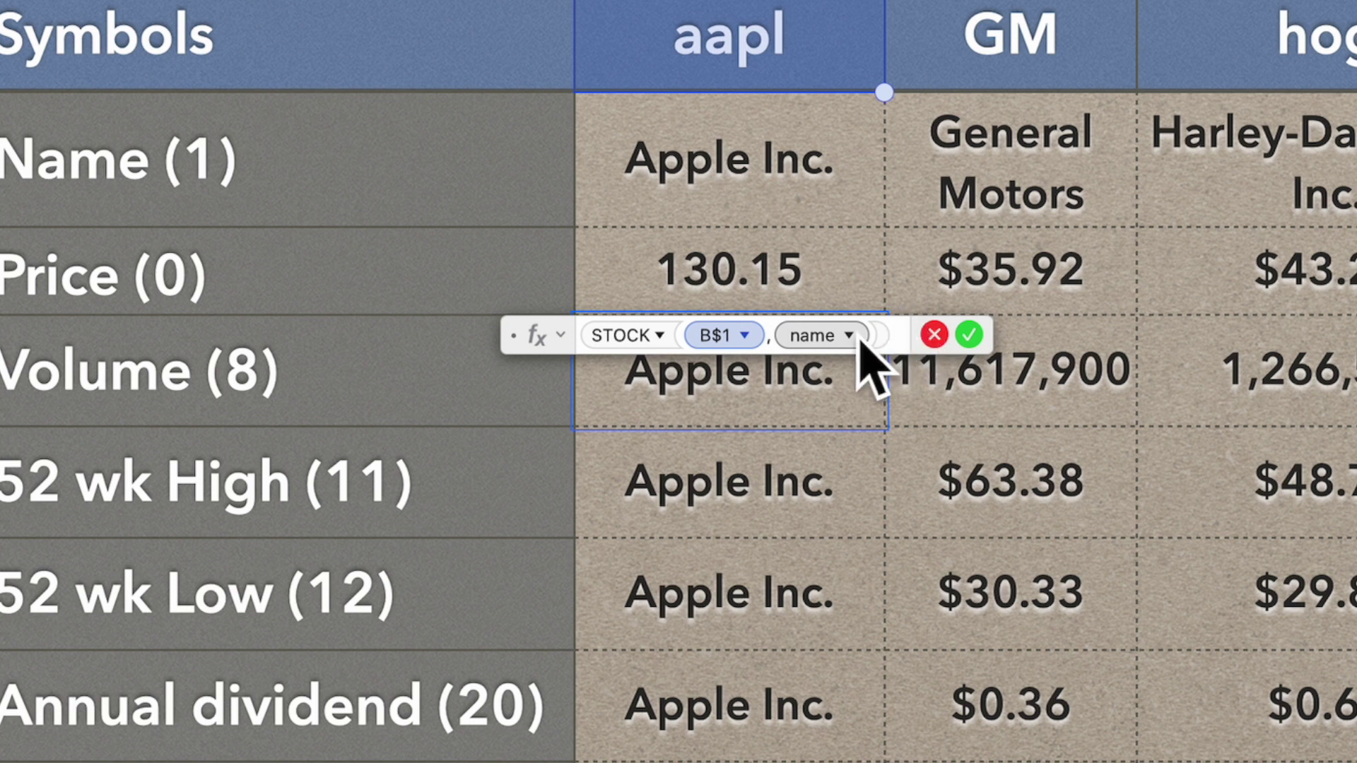
pyautogui.click(862, 345)
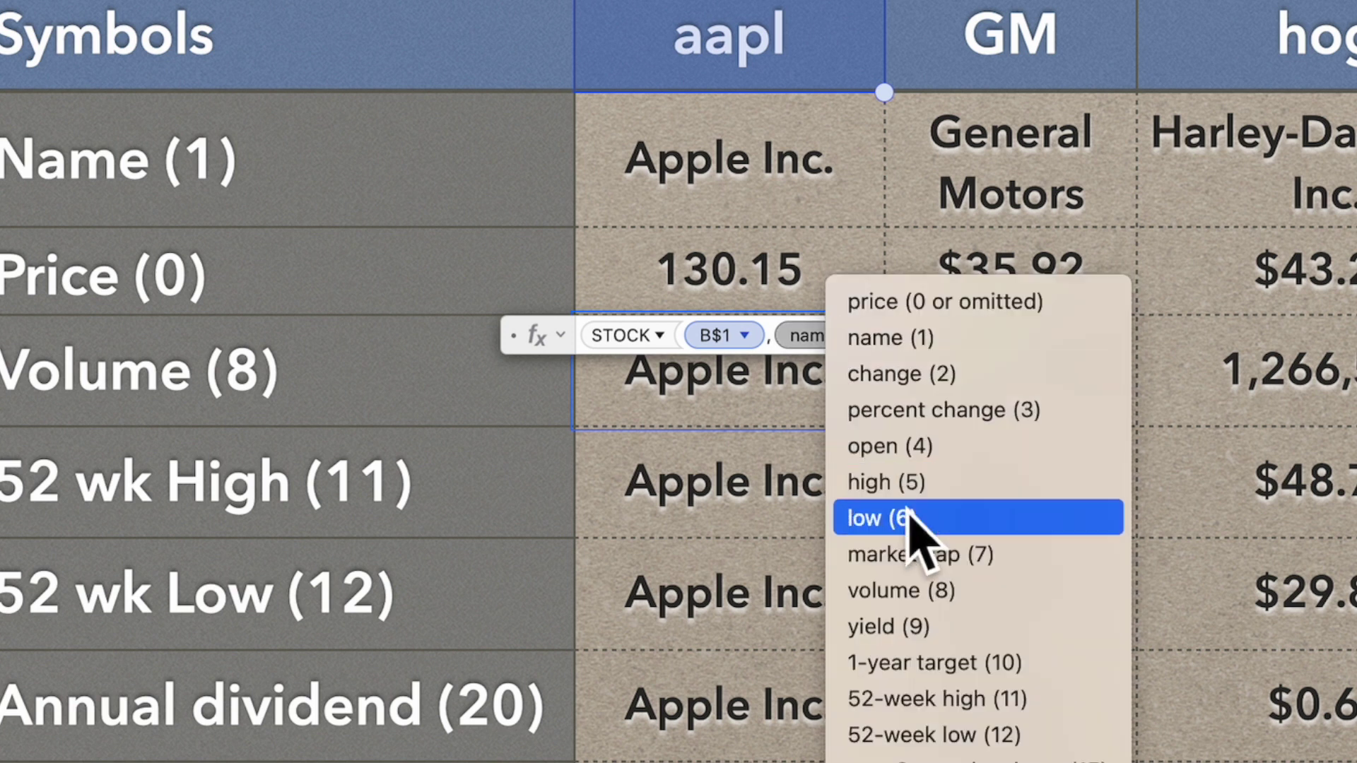
pyautogui.click(931, 591)
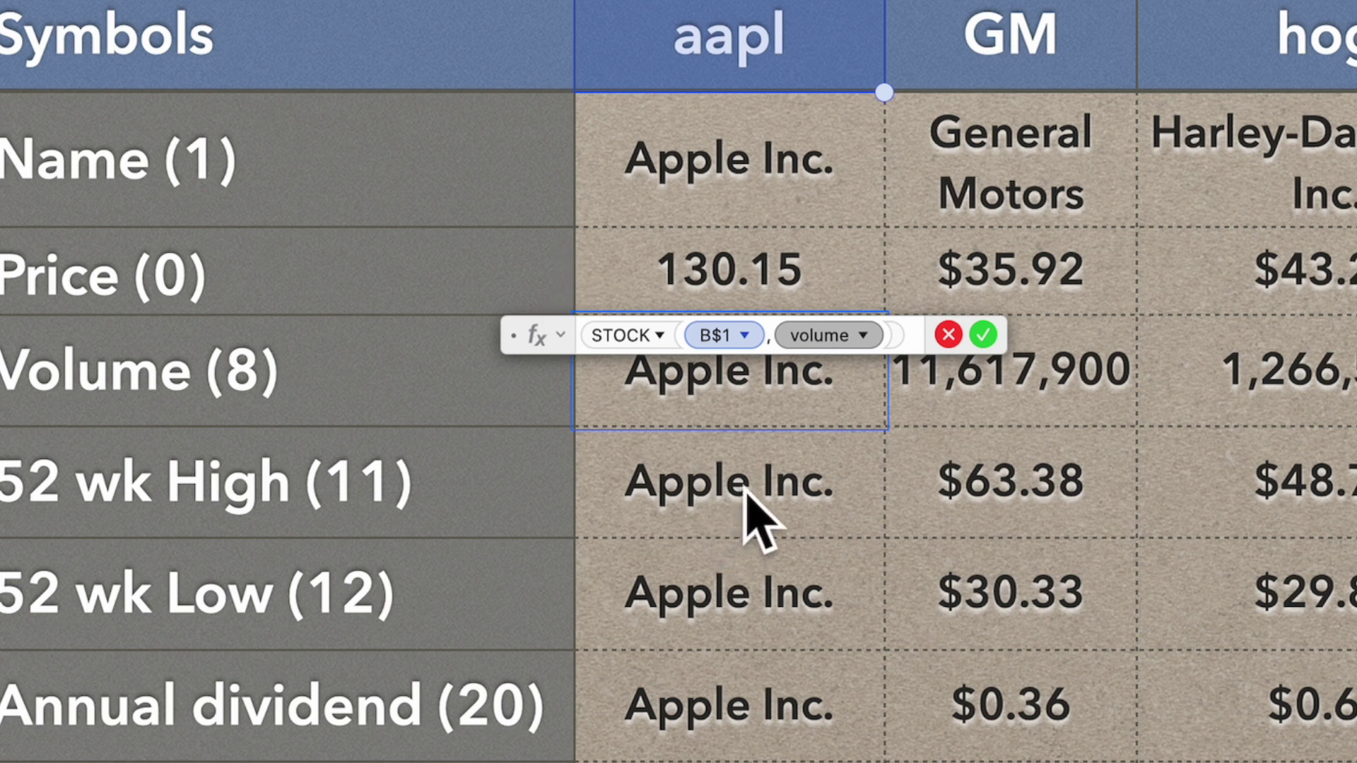
pyautogui.click(984, 335)
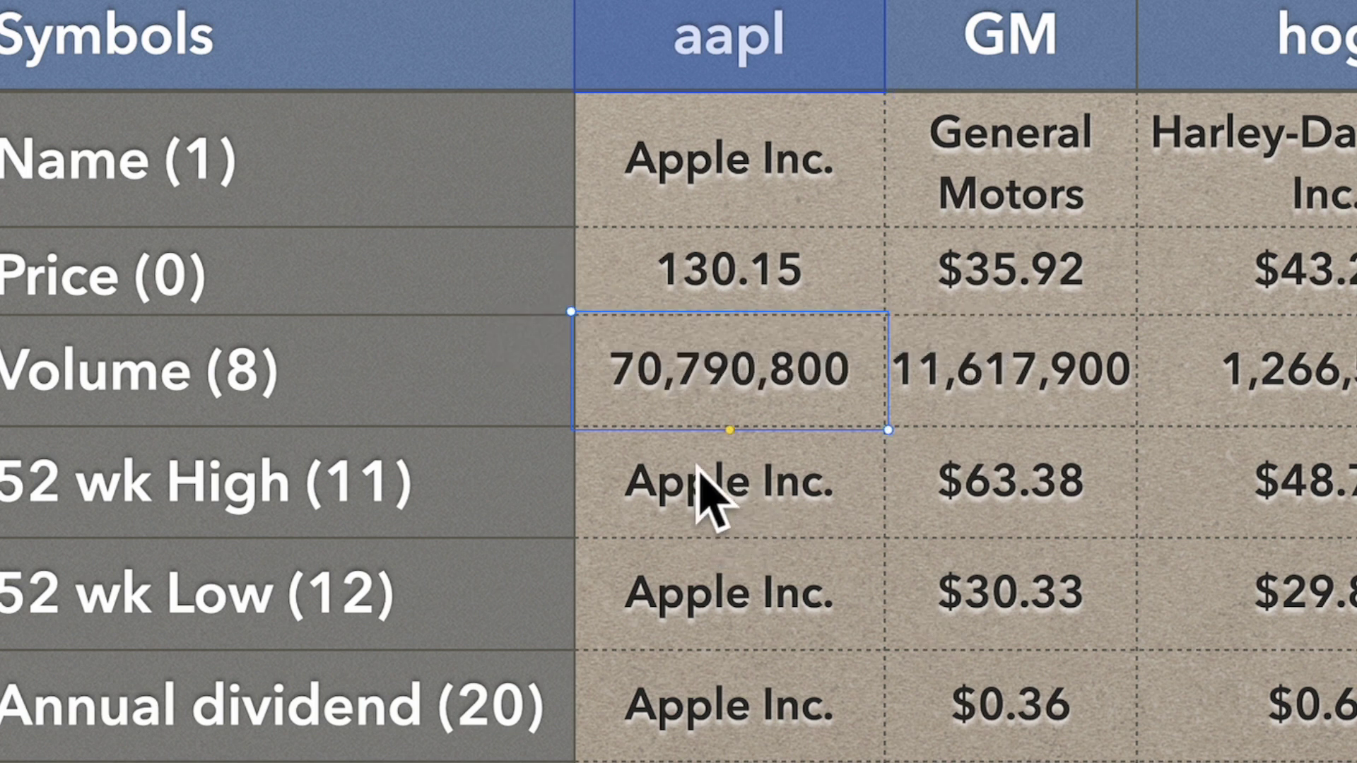
# Step: Show the aapl column's 52 wk High formula as text and edit it to STOCK(B$1,11)
pyautogui.doubleClick(740, 503)
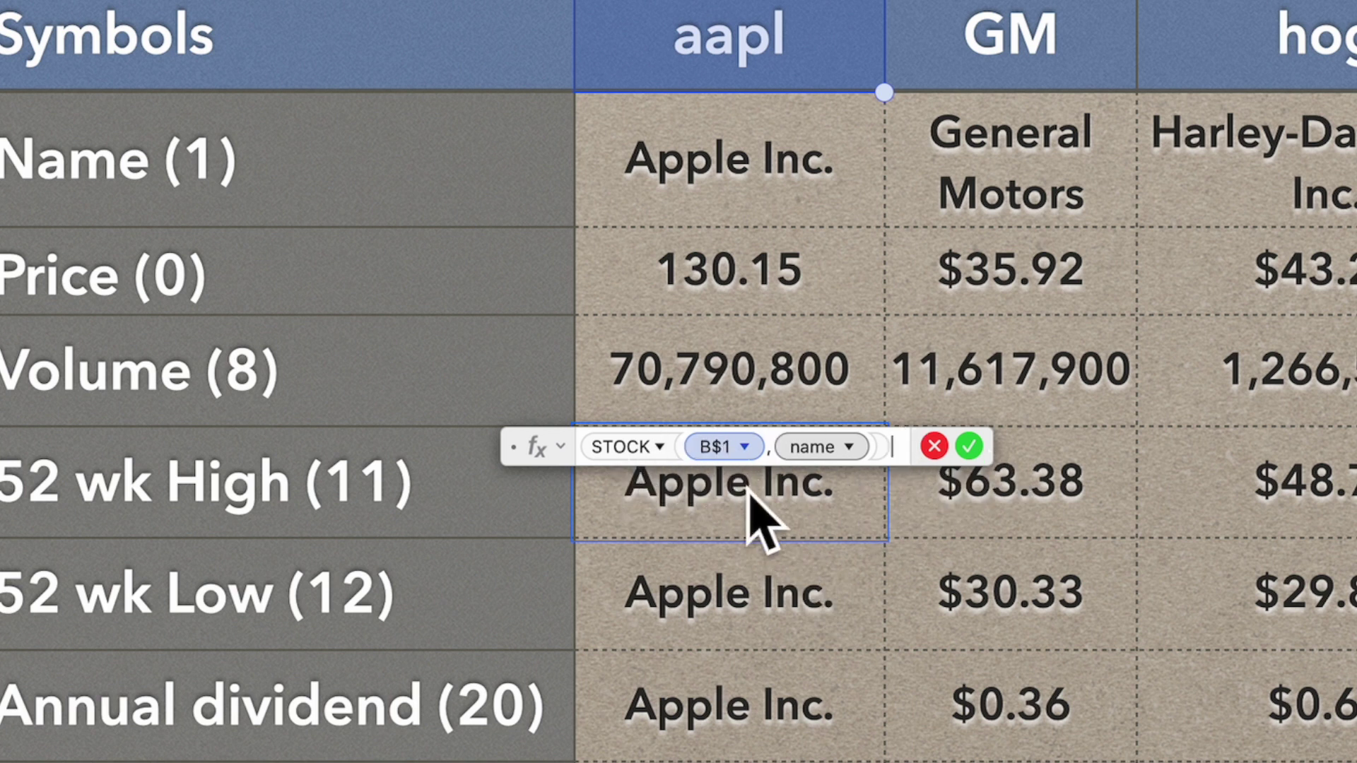
pyautogui.click(564, 449)
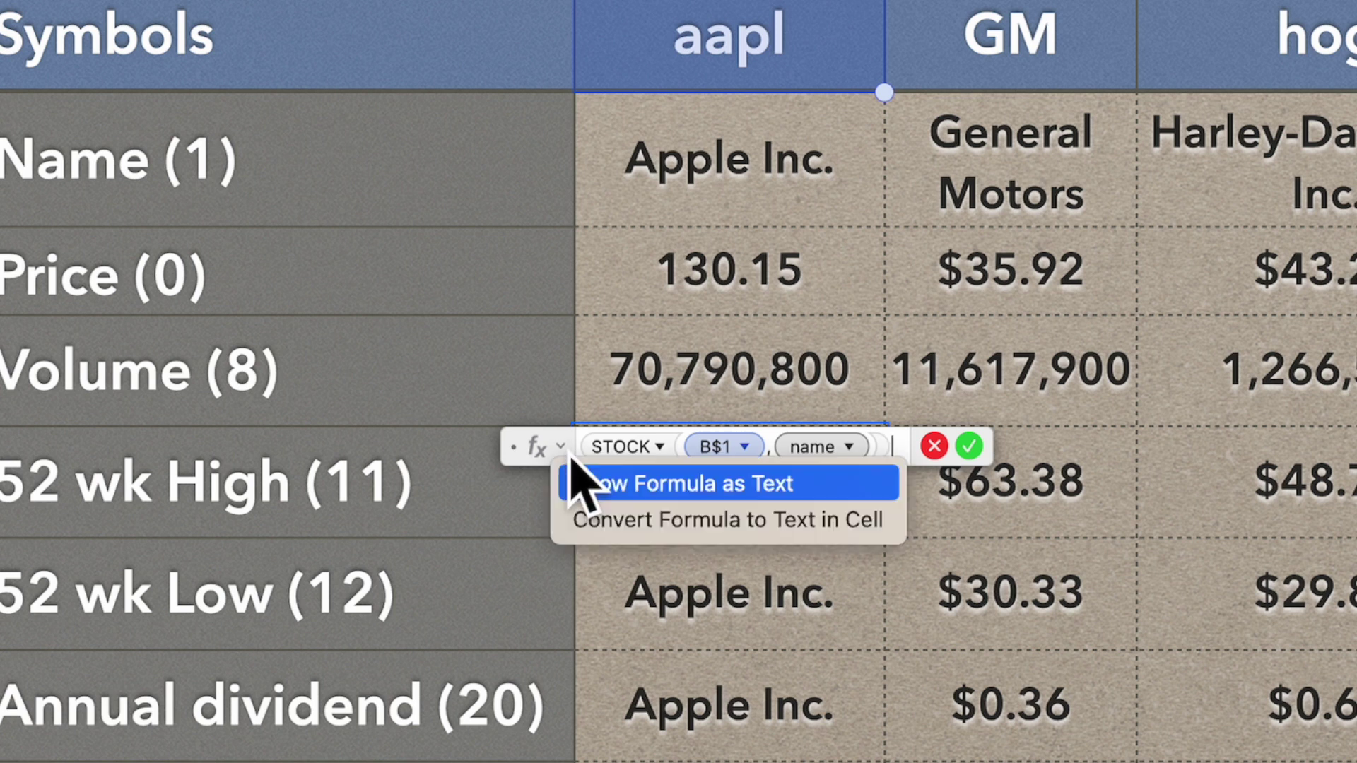
pyautogui.click(637, 498)
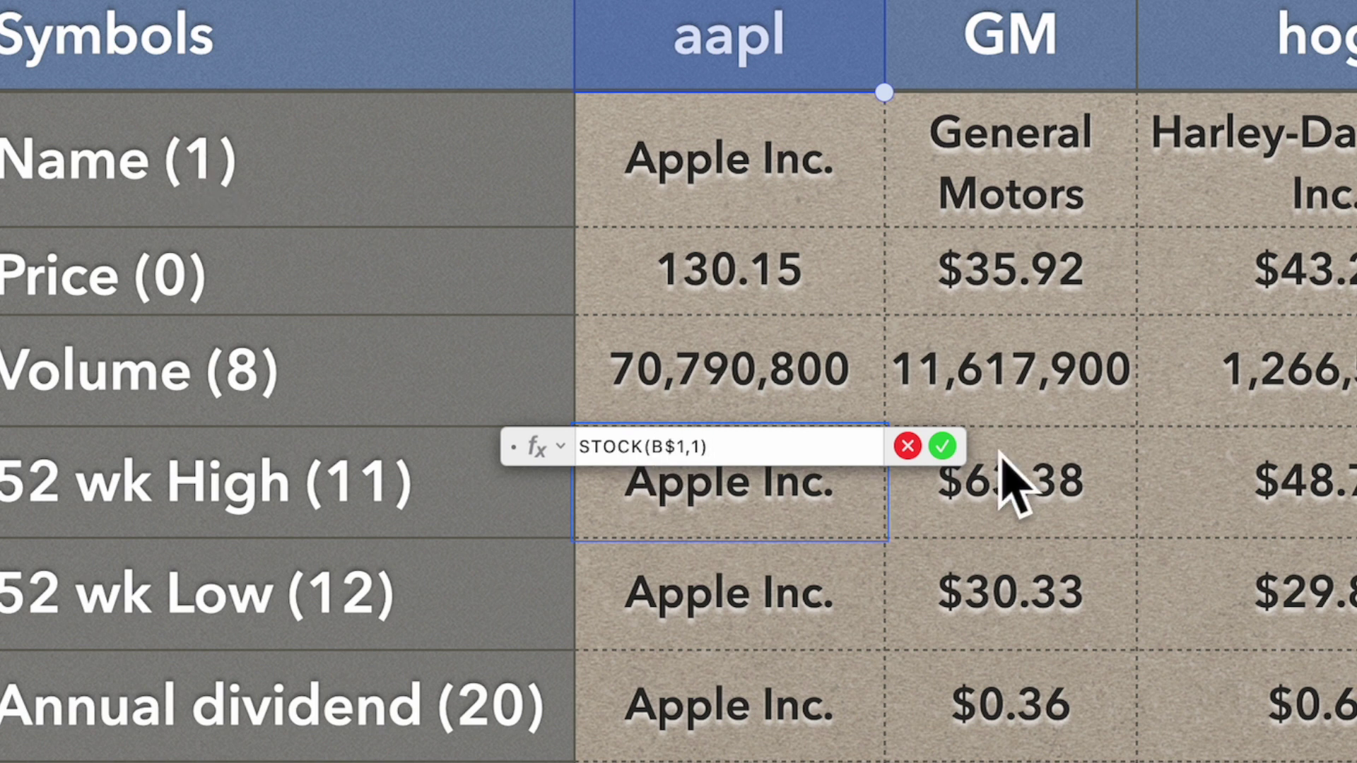
pyautogui.press('Left')
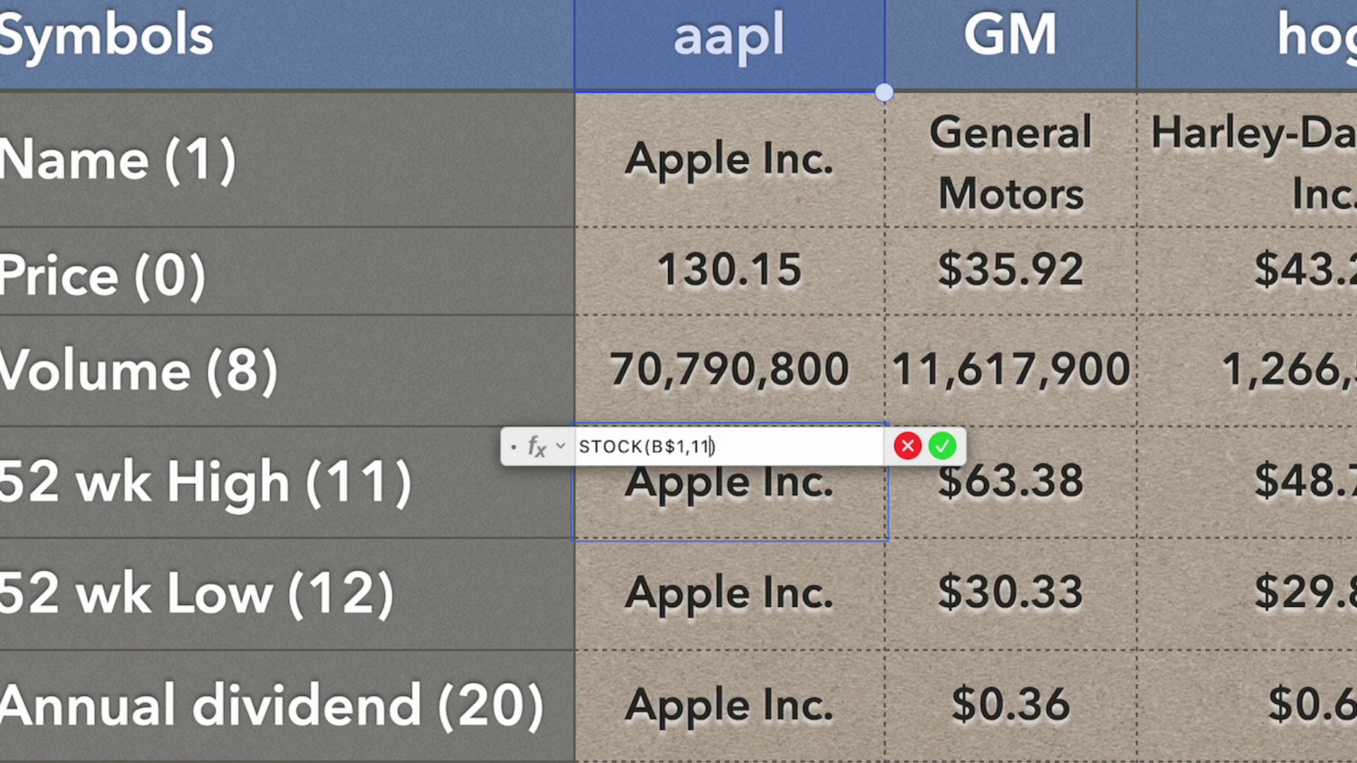
pyautogui.press('Return')
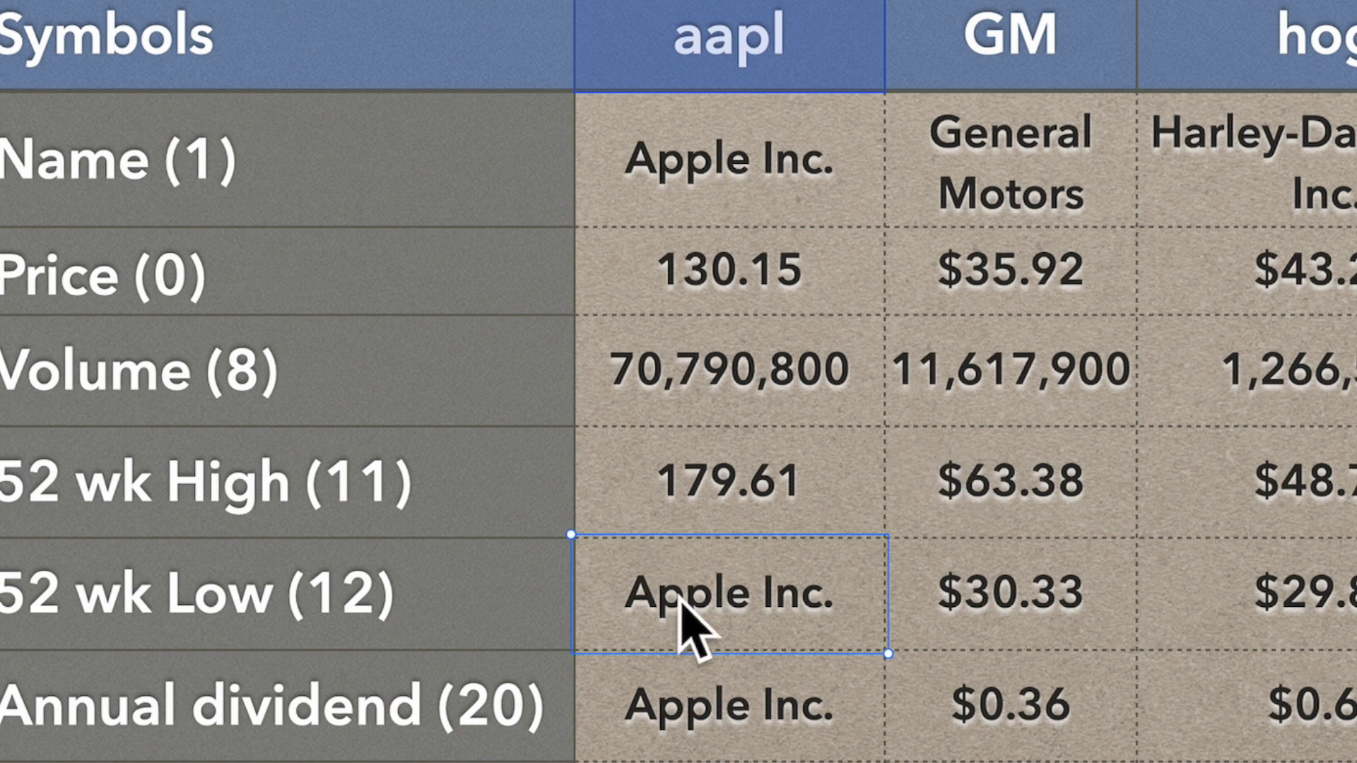
# Step: Show the aapl column's 52 wk Low formula as text and edit it to STOCK(B$1,12)
pyautogui.doubleClick(742, 622)
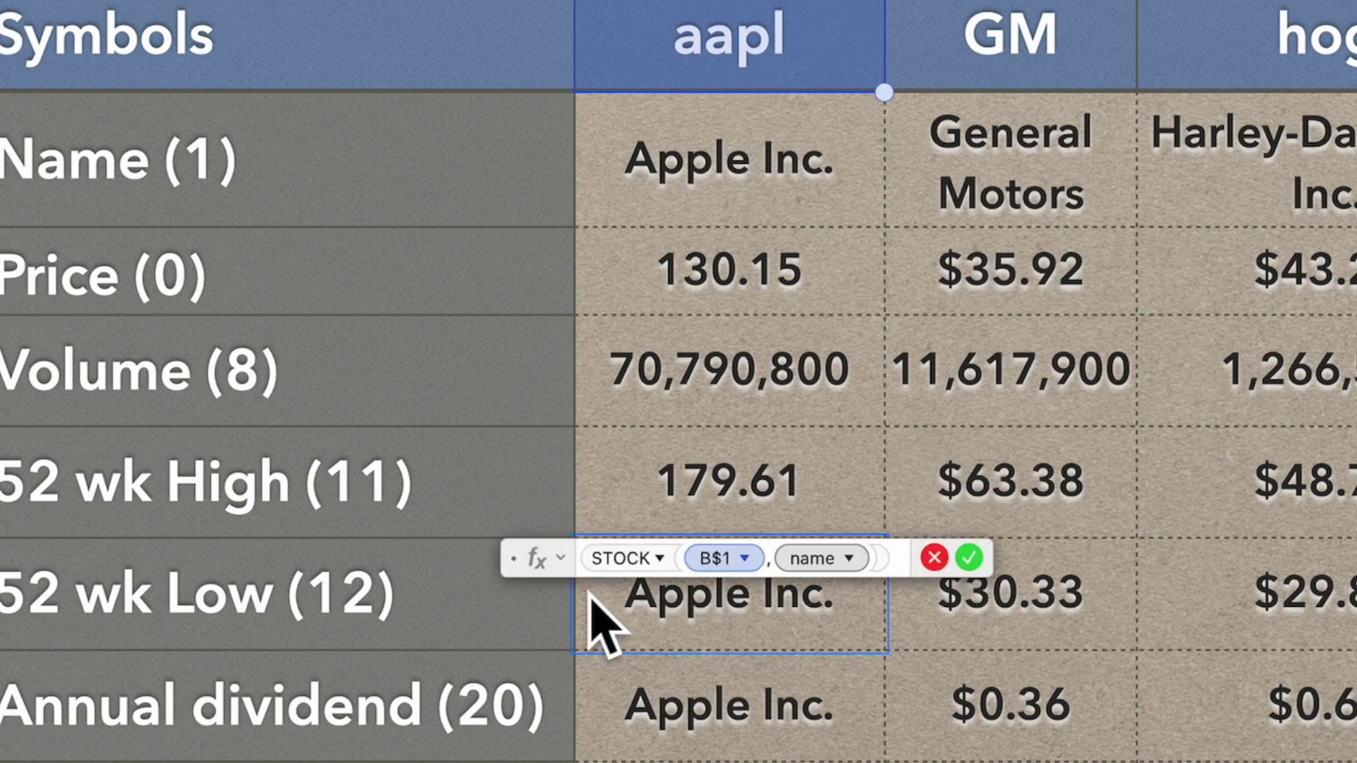
pyautogui.click(562, 561)
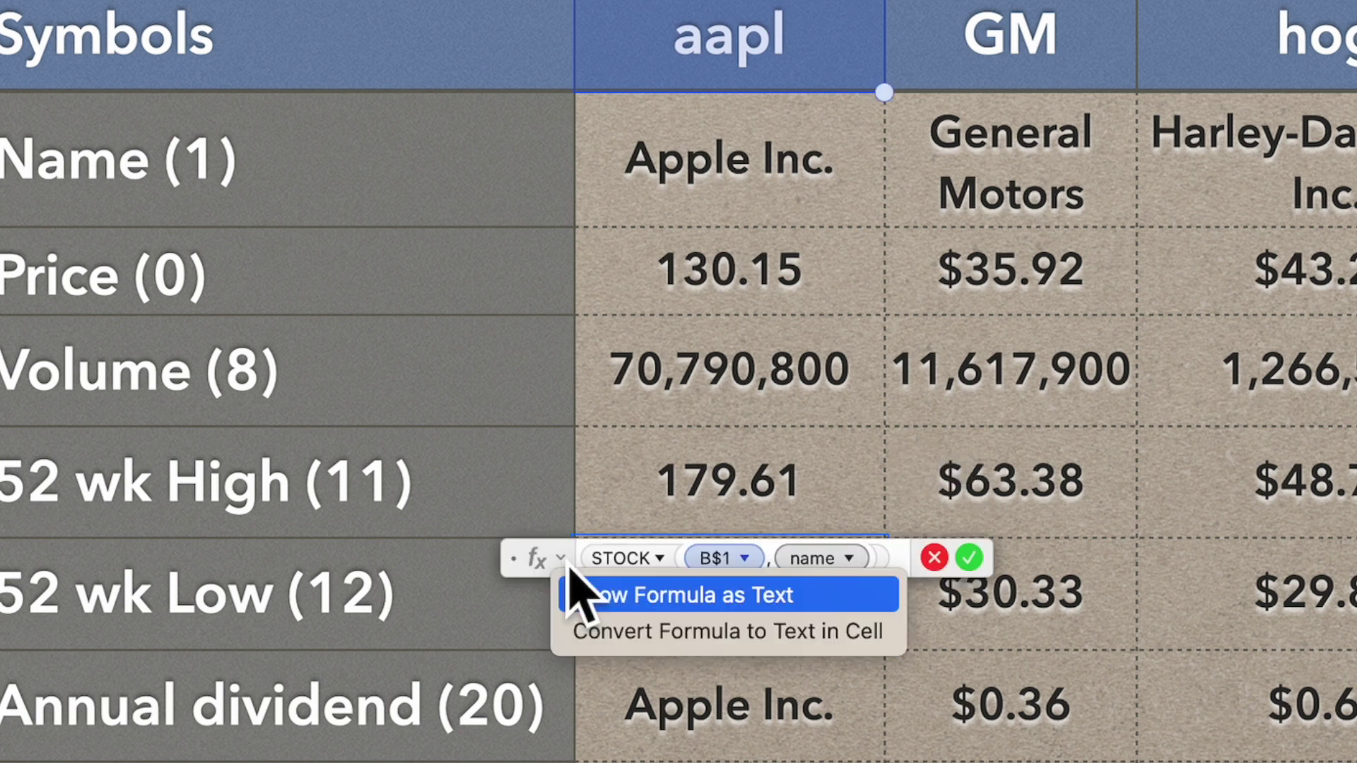
pyautogui.click(640, 600)
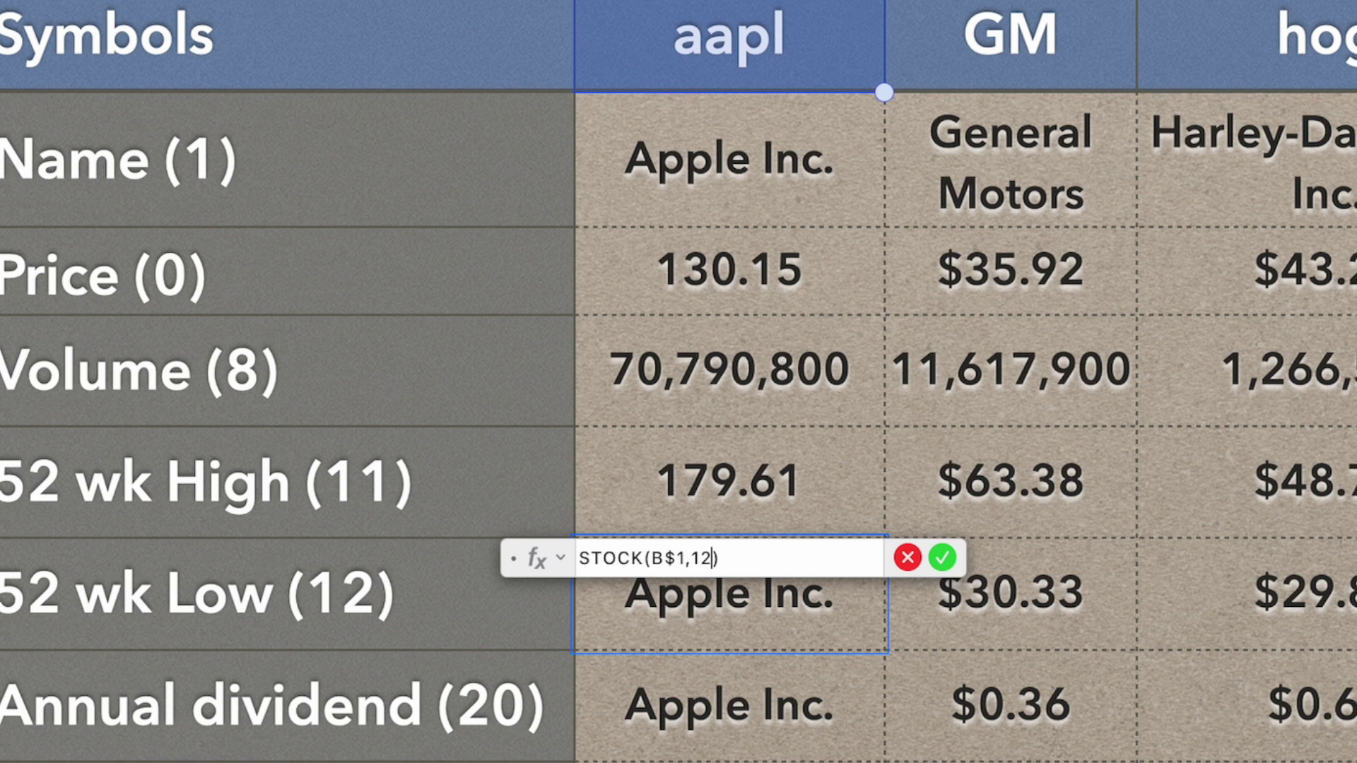
pyautogui.press('Return')
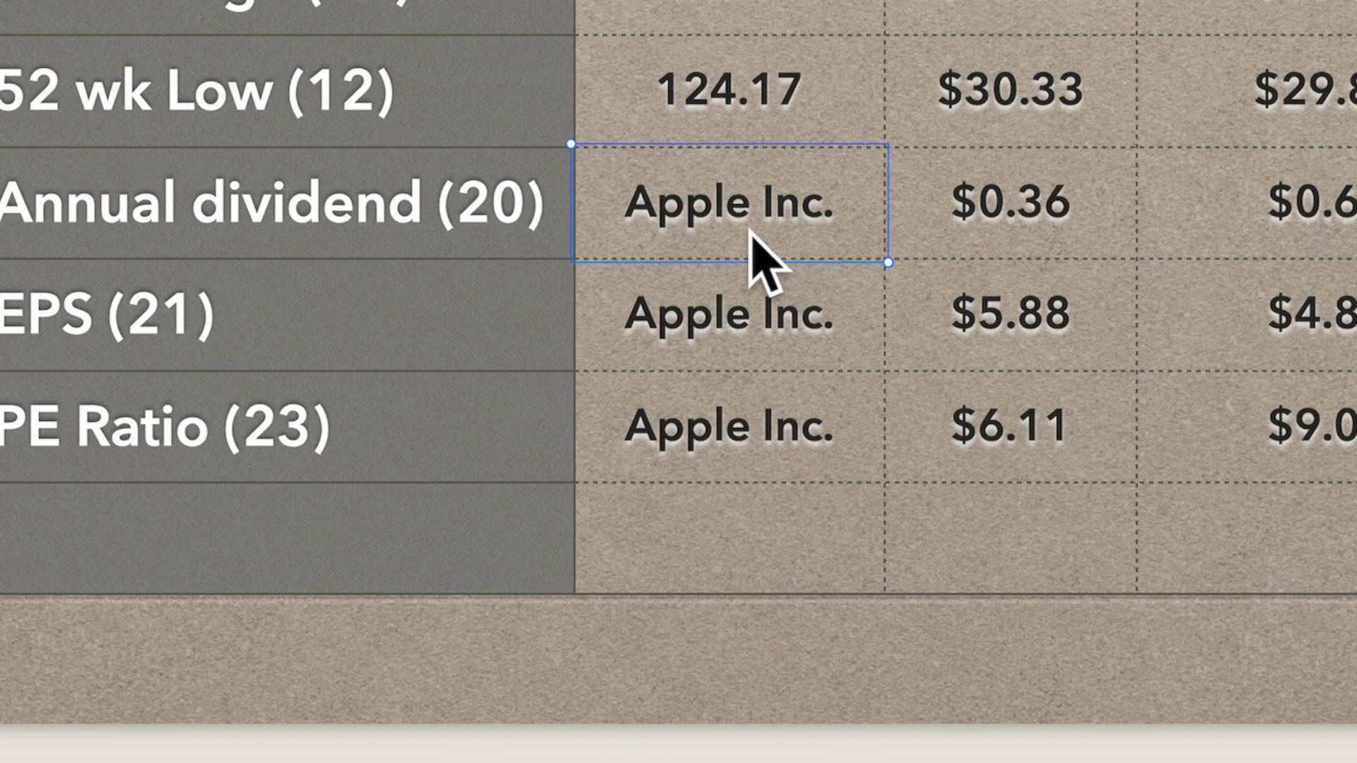
# Step: Change the STOCK attribute in the aapl column's Annual dividend cell to annual dividend (20) and accept the formula
pyautogui.doubleClick(755, 756)
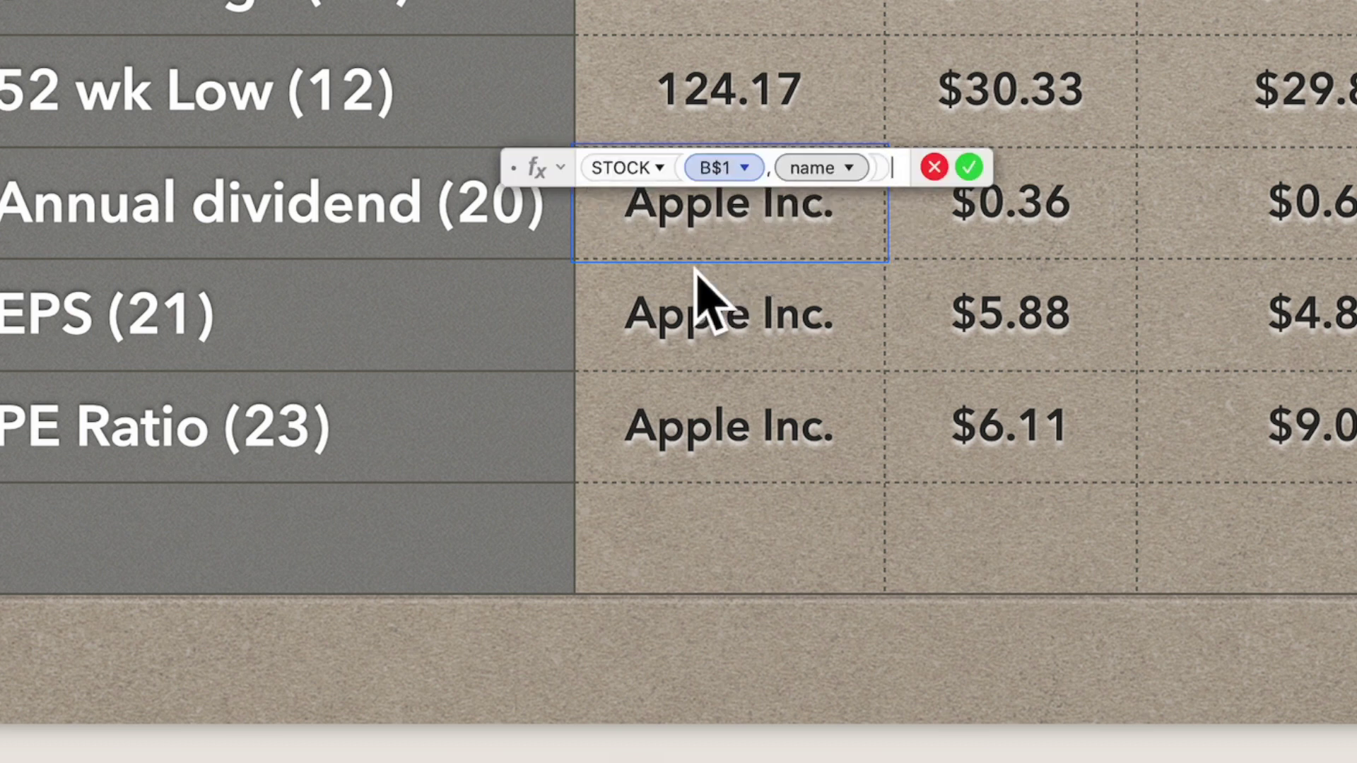
pyautogui.click(850, 169)
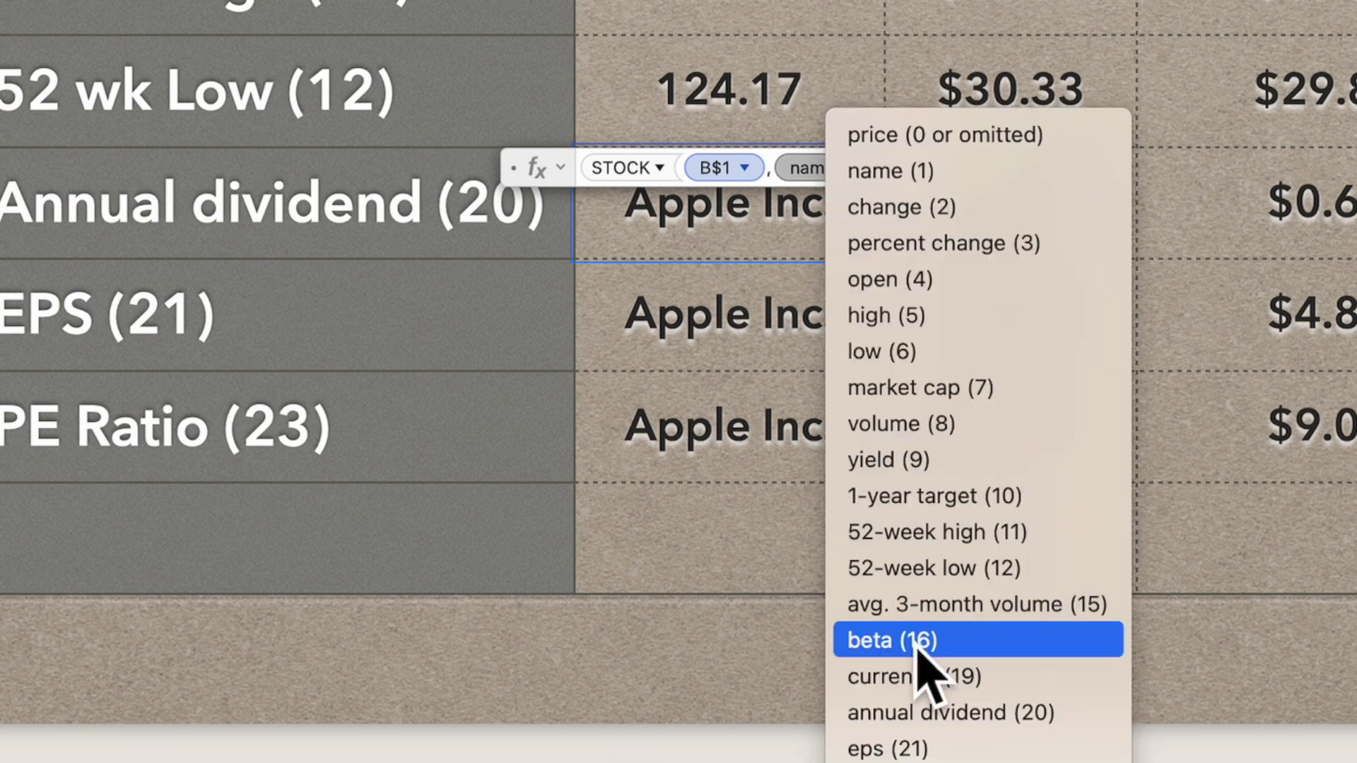
pyautogui.click(1012, 732)
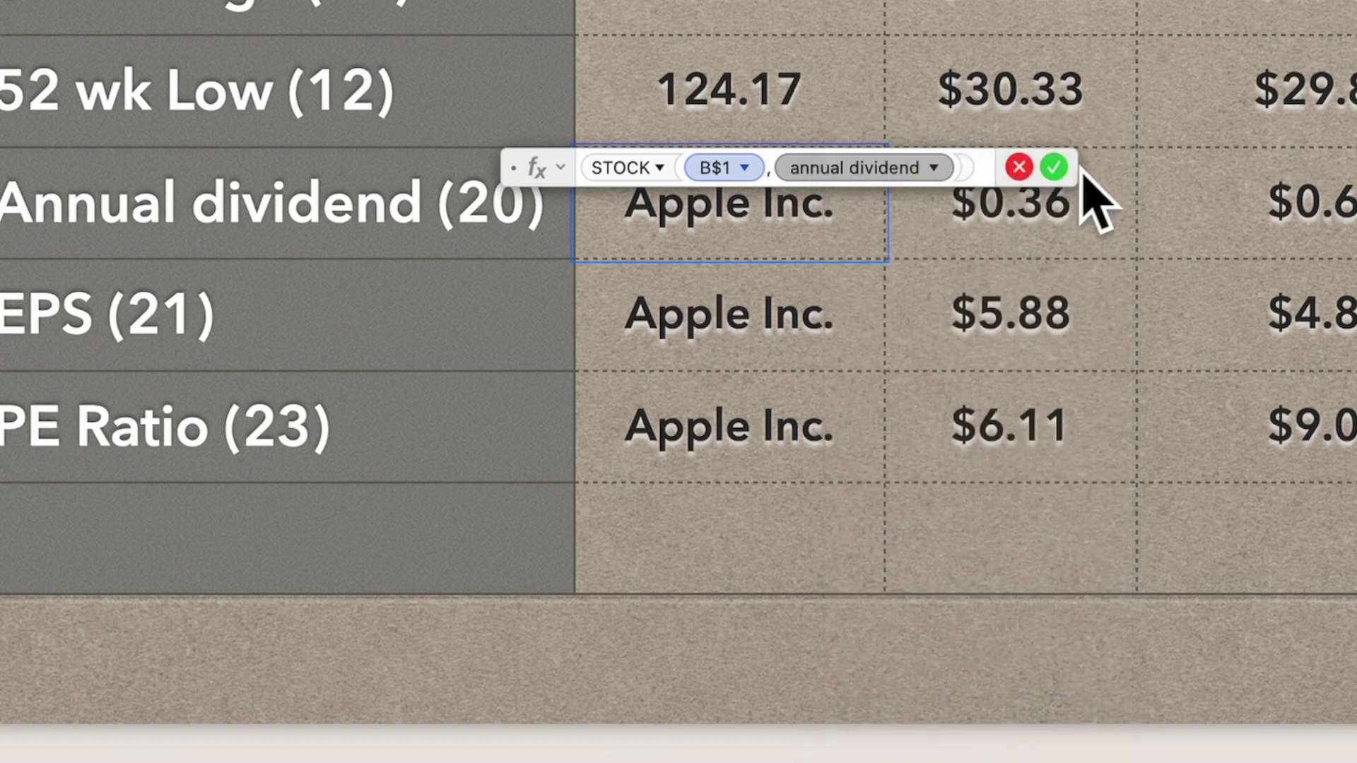
pyautogui.click(1064, 170)
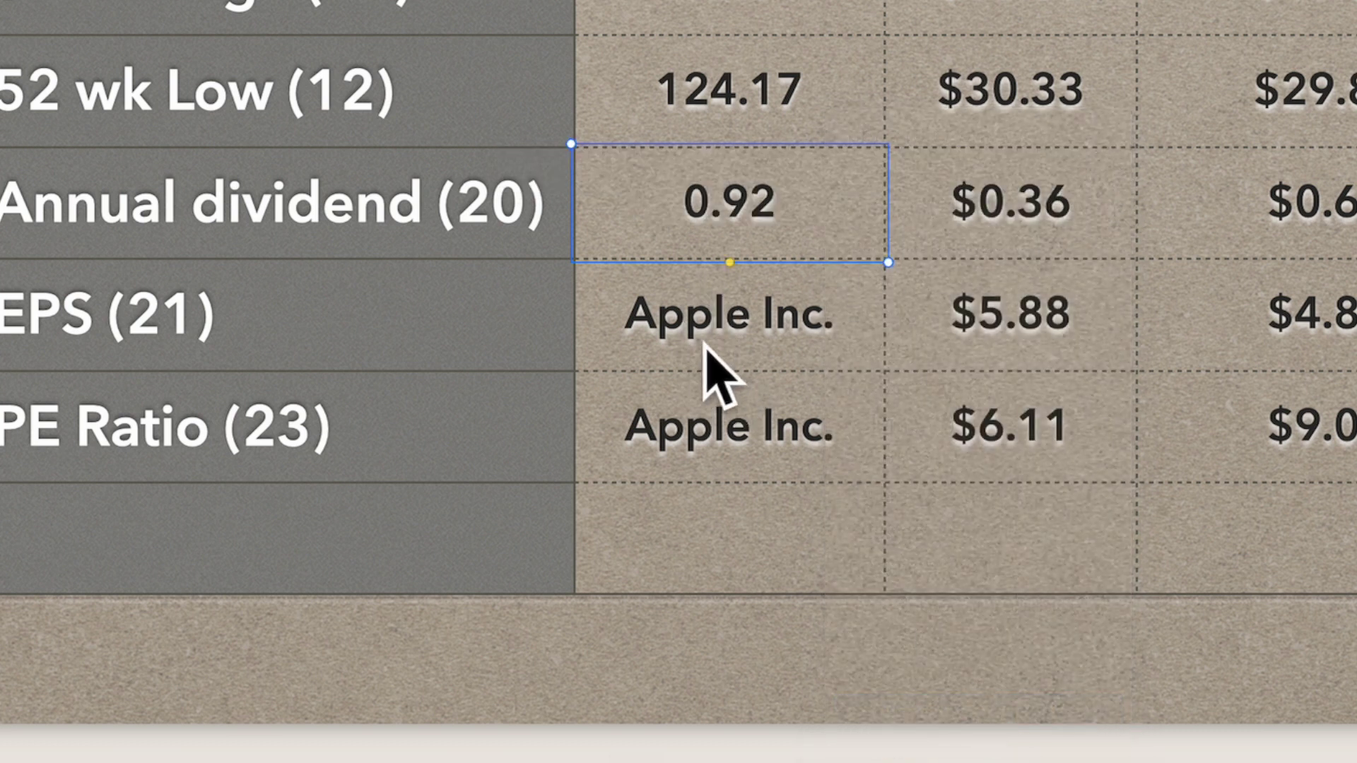
# Step: Change the STOCK attribute in the aapl column's EPS cell to eps (21) and accept the formula
pyautogui.doubleClick(736, 366)
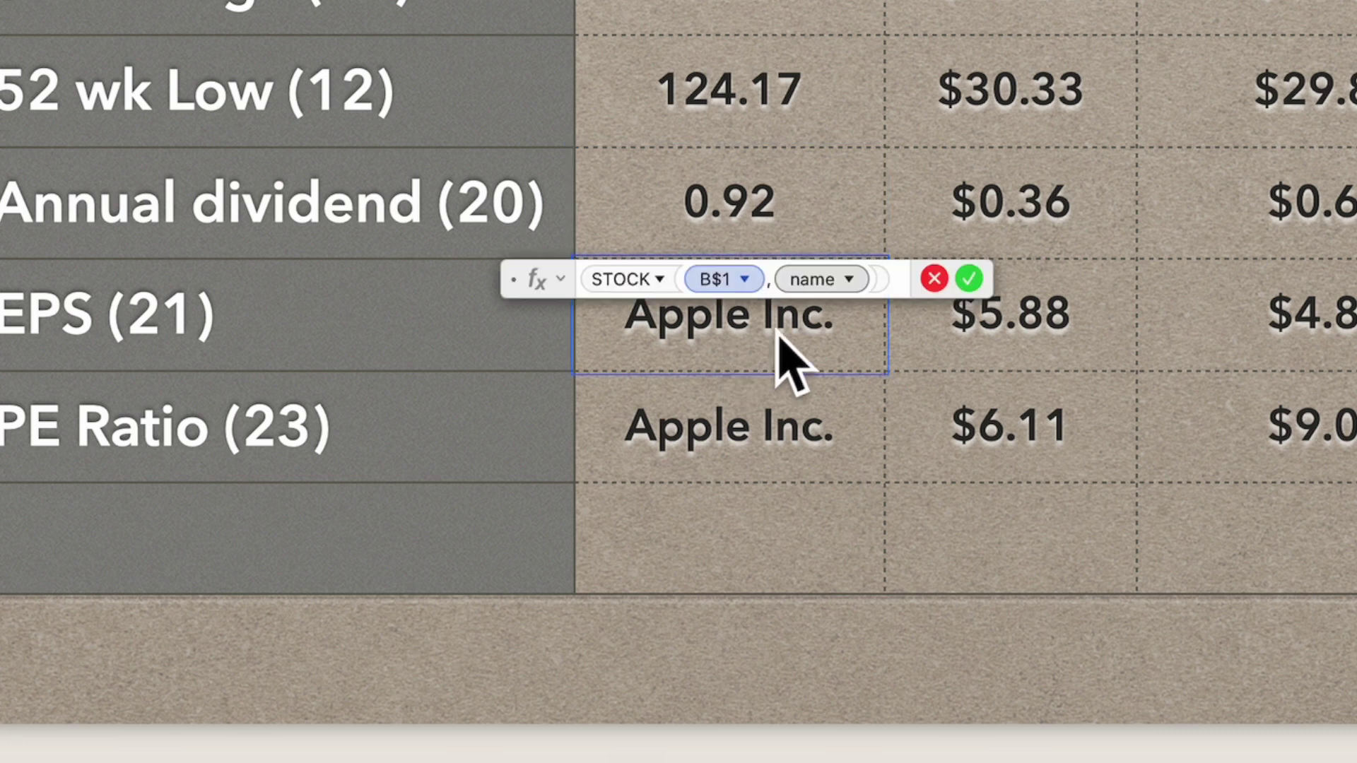
pyautogui.click(863, 284)
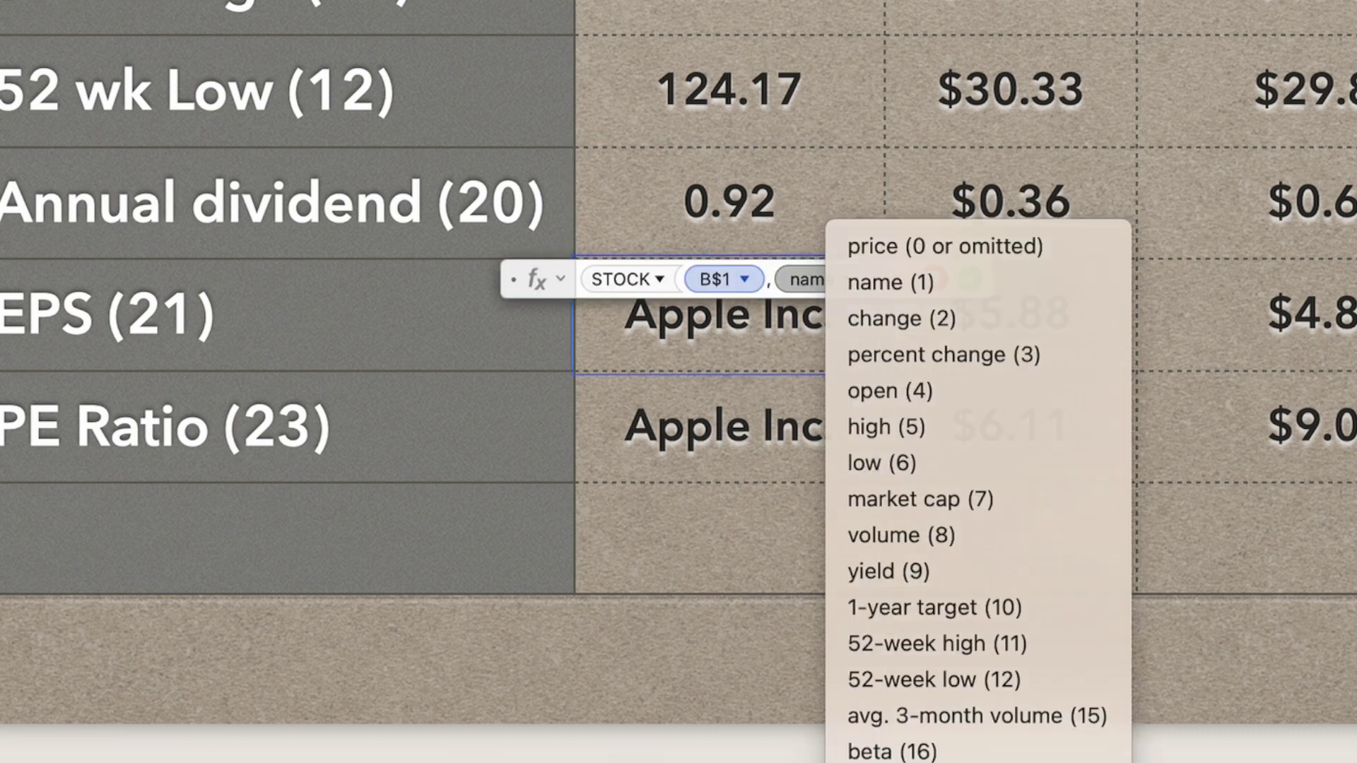
pyautogui.press('Return')
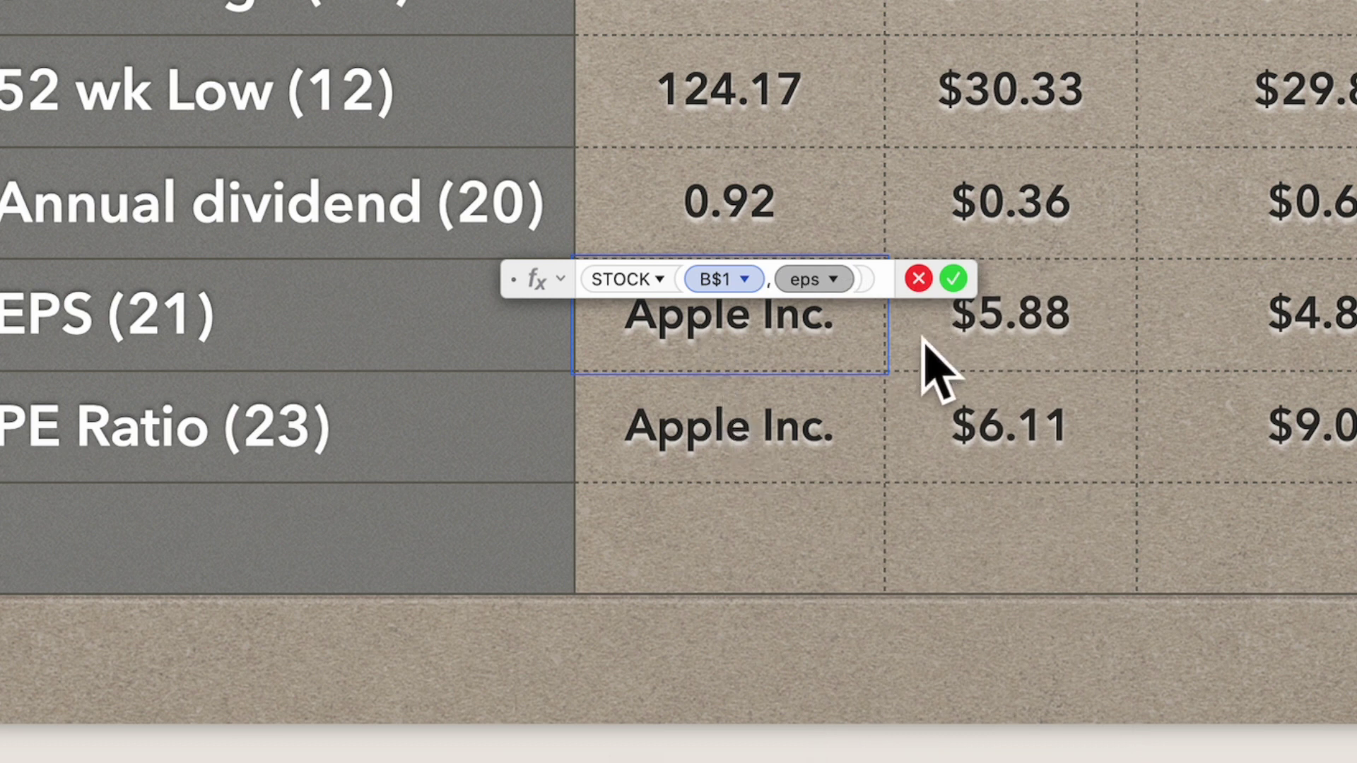
pyautogui.press('Return')
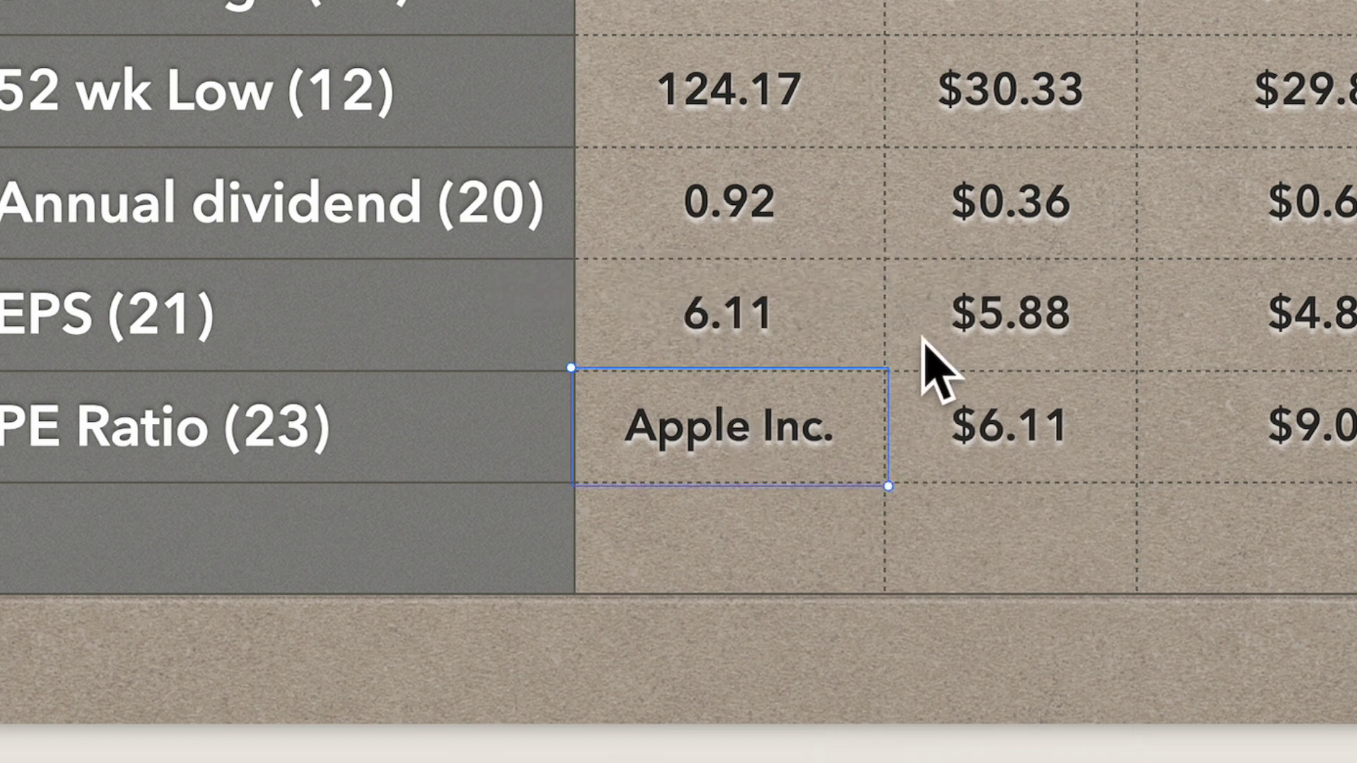
# Step: Show the aapl column's PE Ratio formula as text and edit it to STOCK(B$1,23)
pyautogui.doubleClick(746, 431)
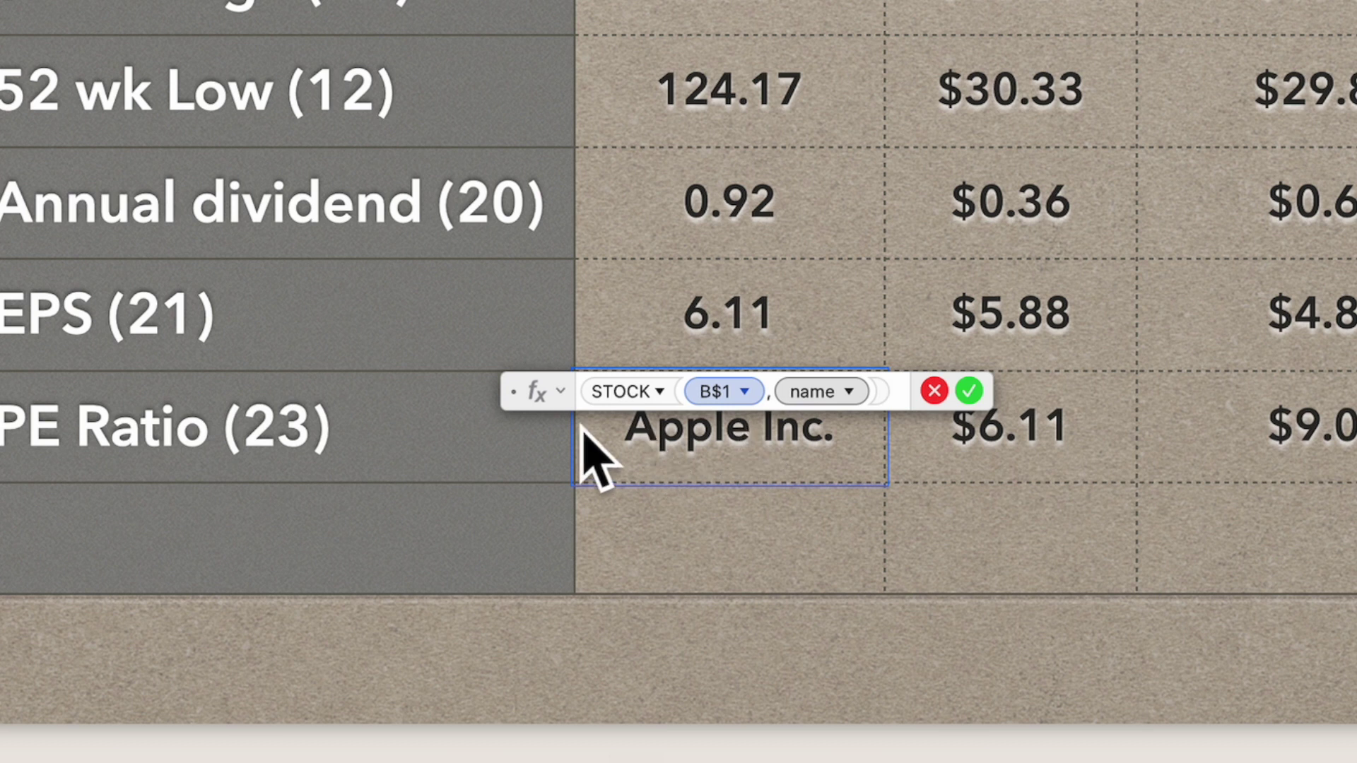
pyautogui.click(571, 403)
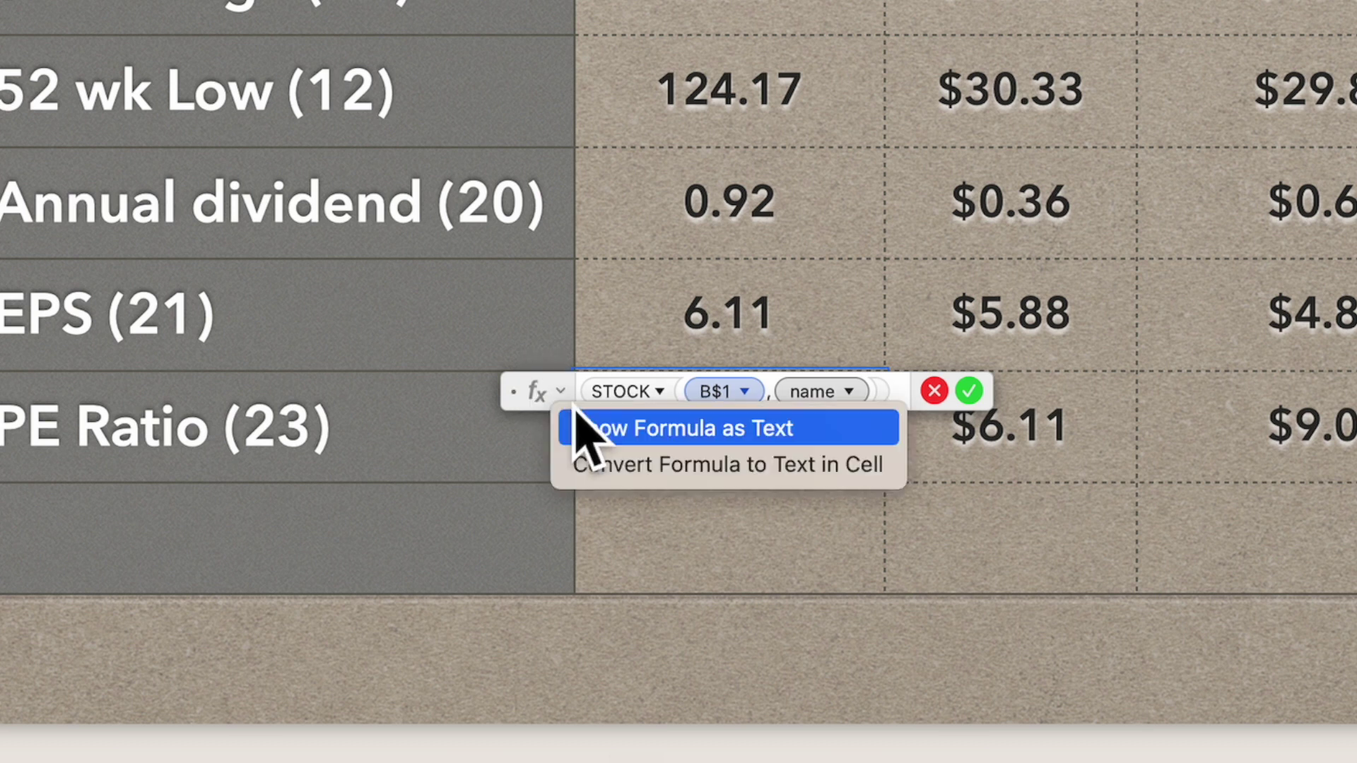
pyautogui.click(625, 435)
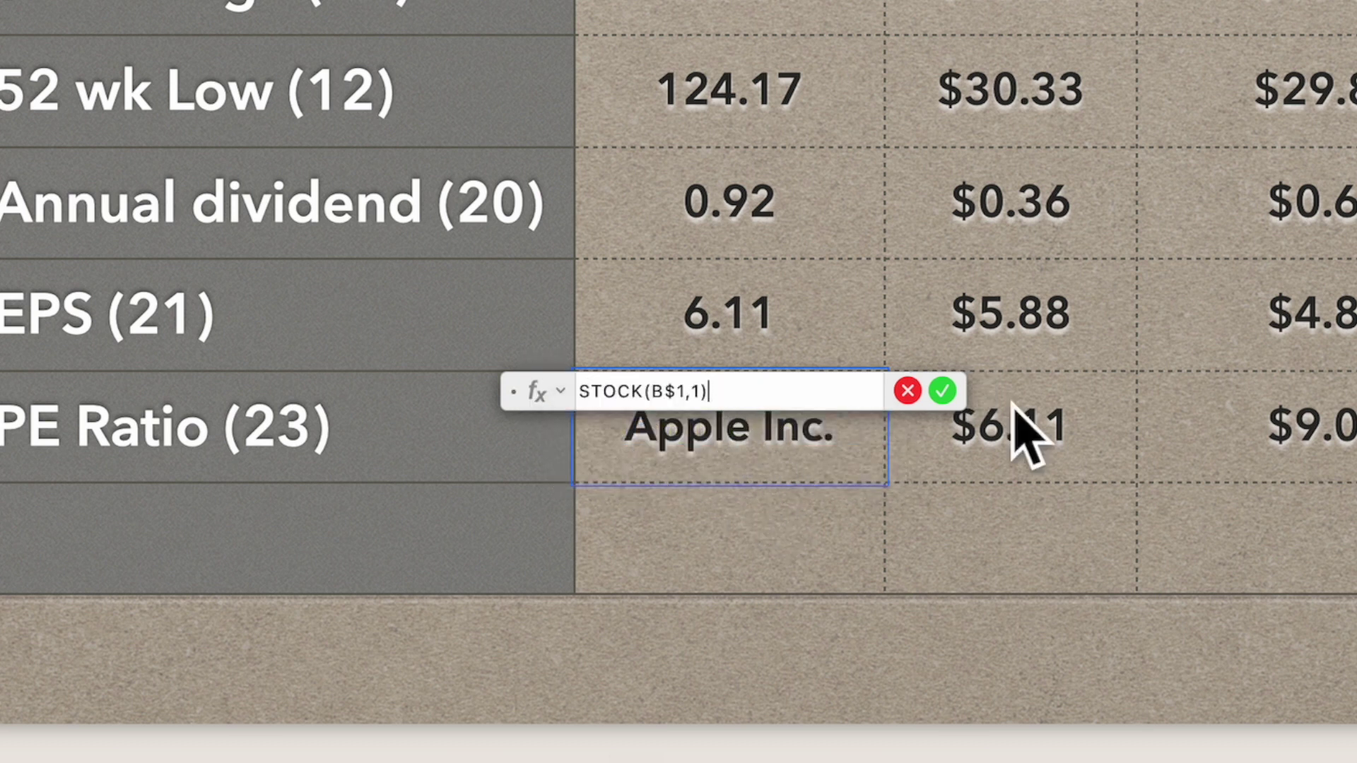
pyautogui.press('Left')
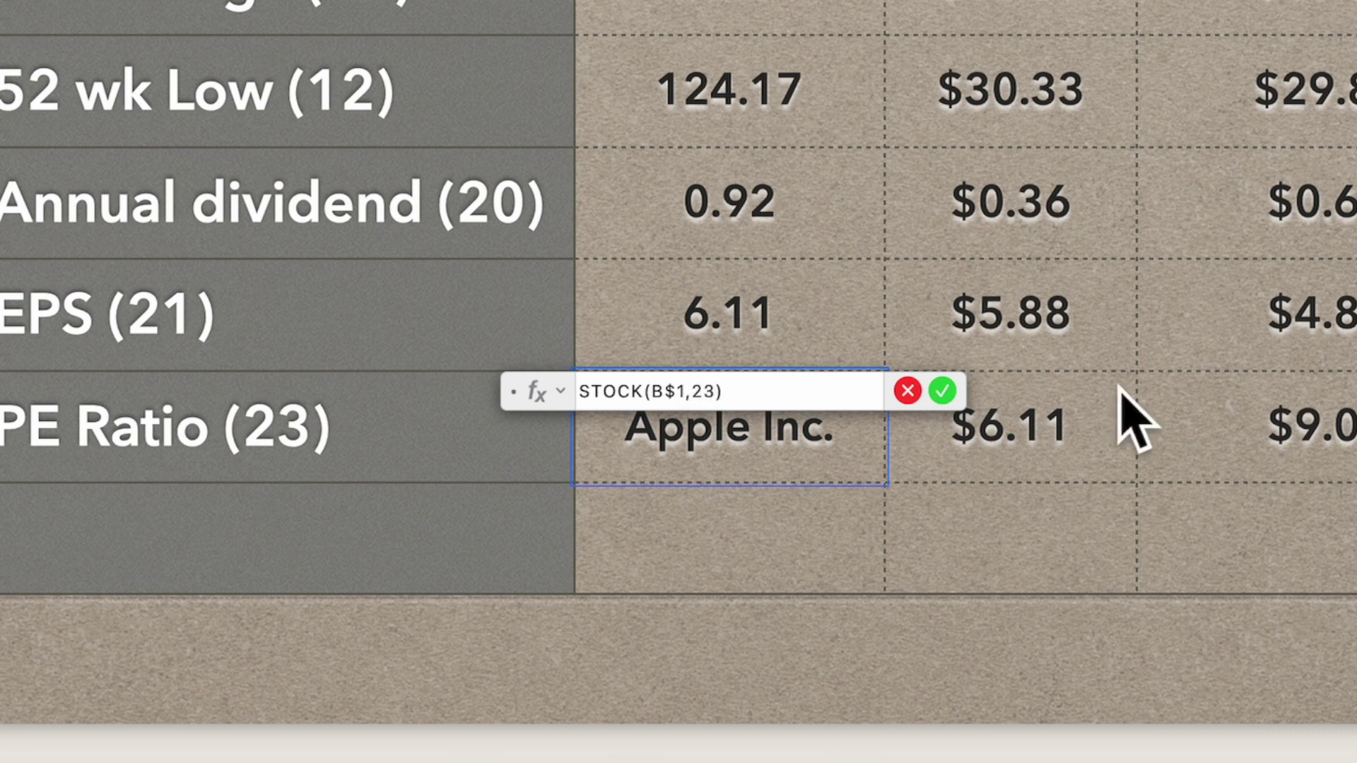
pyautogui.click(943, 391)
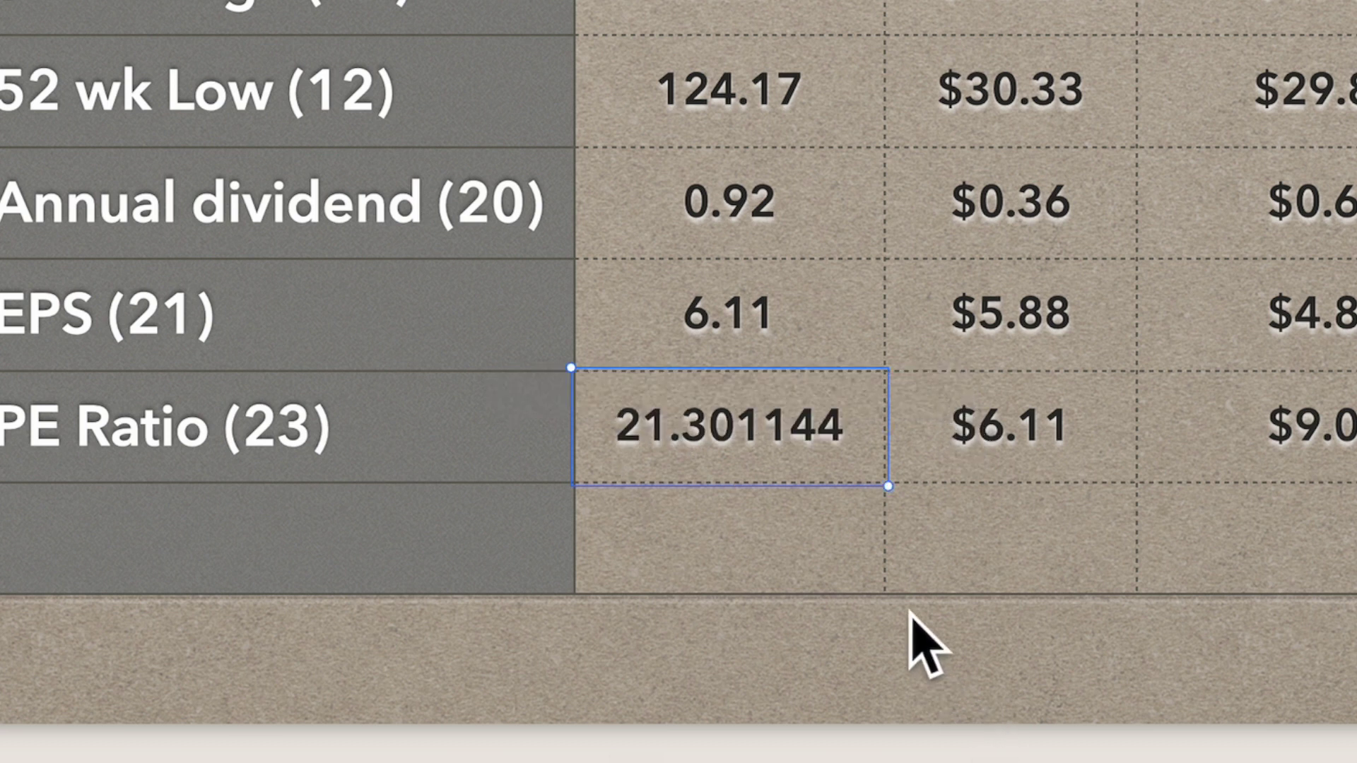
# Step: Format the aapl column's cells from 52 wk High through PE Ratio as Currency with negatives shown as red (100)
pyautogui.click(784, 7)
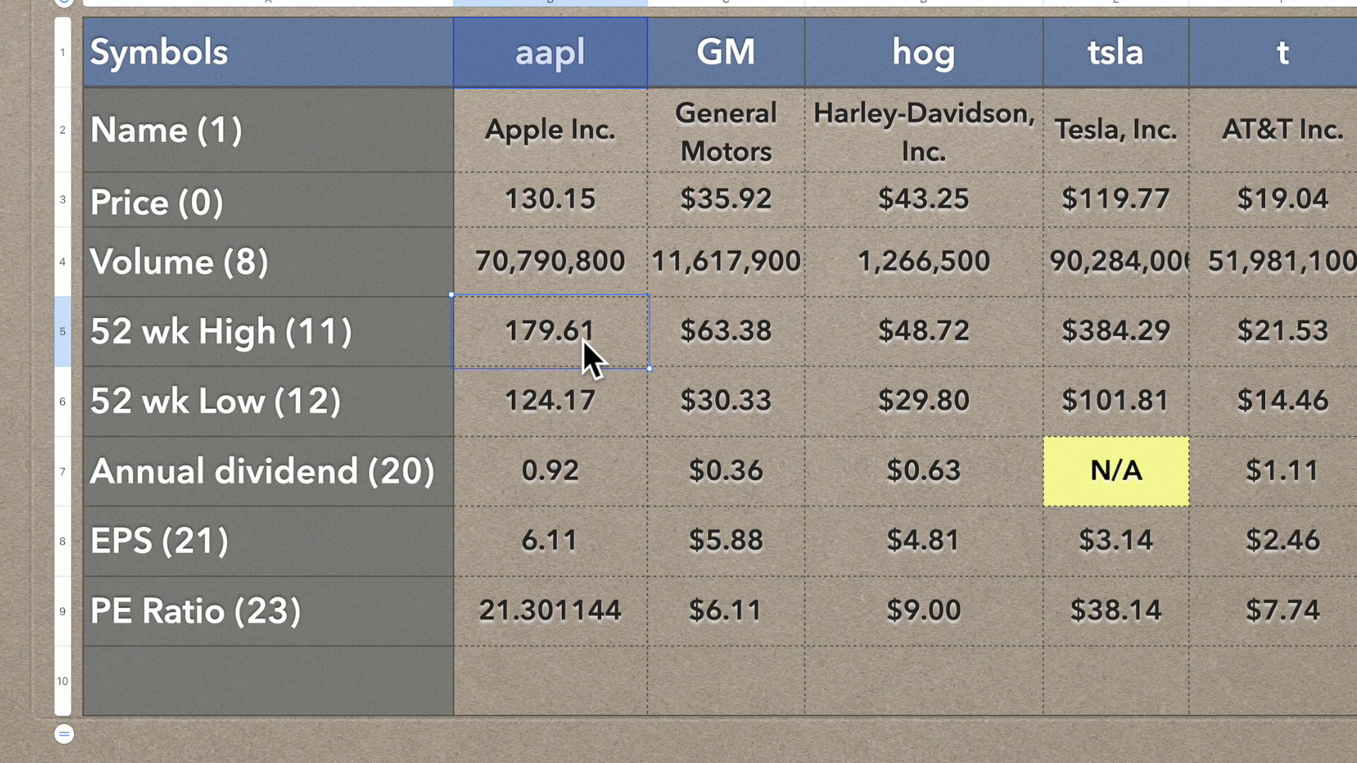
pyautogui.hotkey('shift', 'Down')
pyautogui.hotkey('shift', 'Down')
pyautogui.hotkey('shift', 'Down')
pyautogui.hotkey('shift', 'Down')
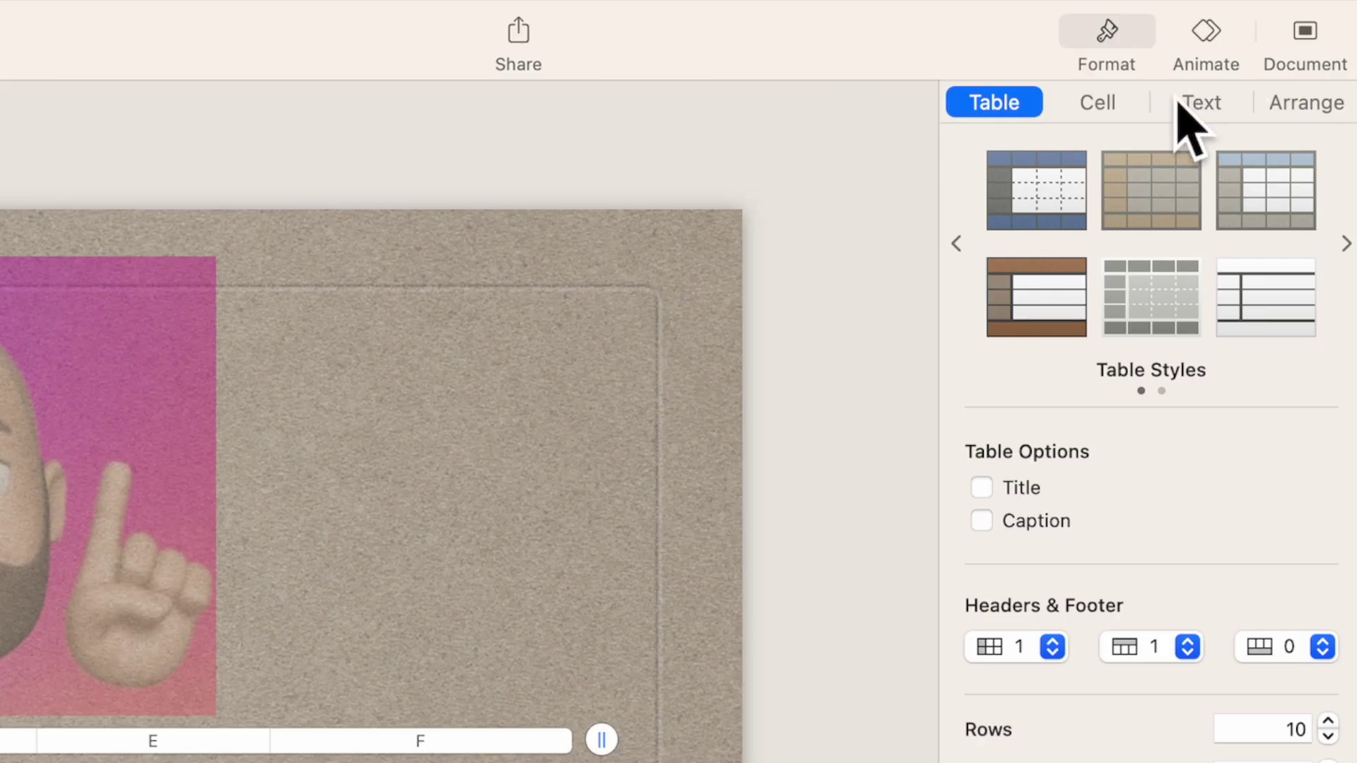
pyautogui.click(1097, 103)
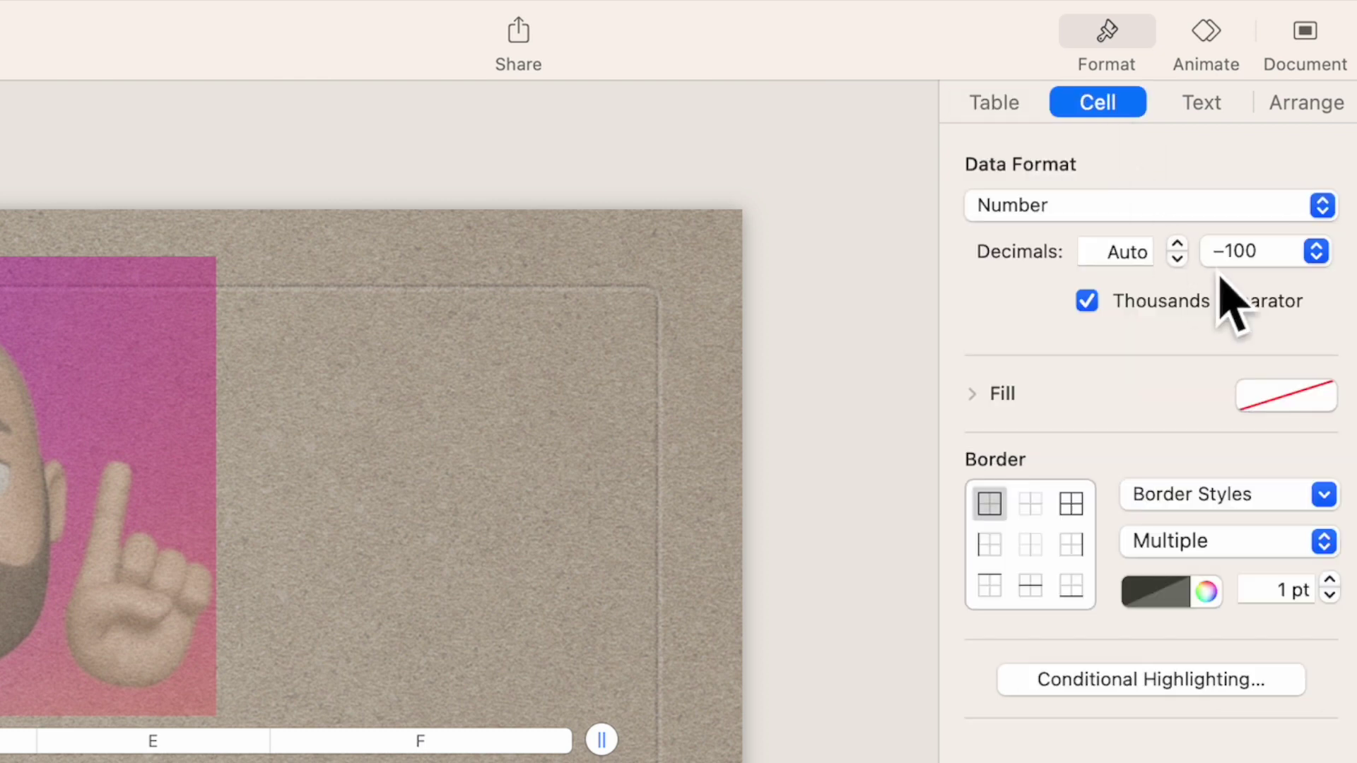
pyautogui.click(1332, 214)
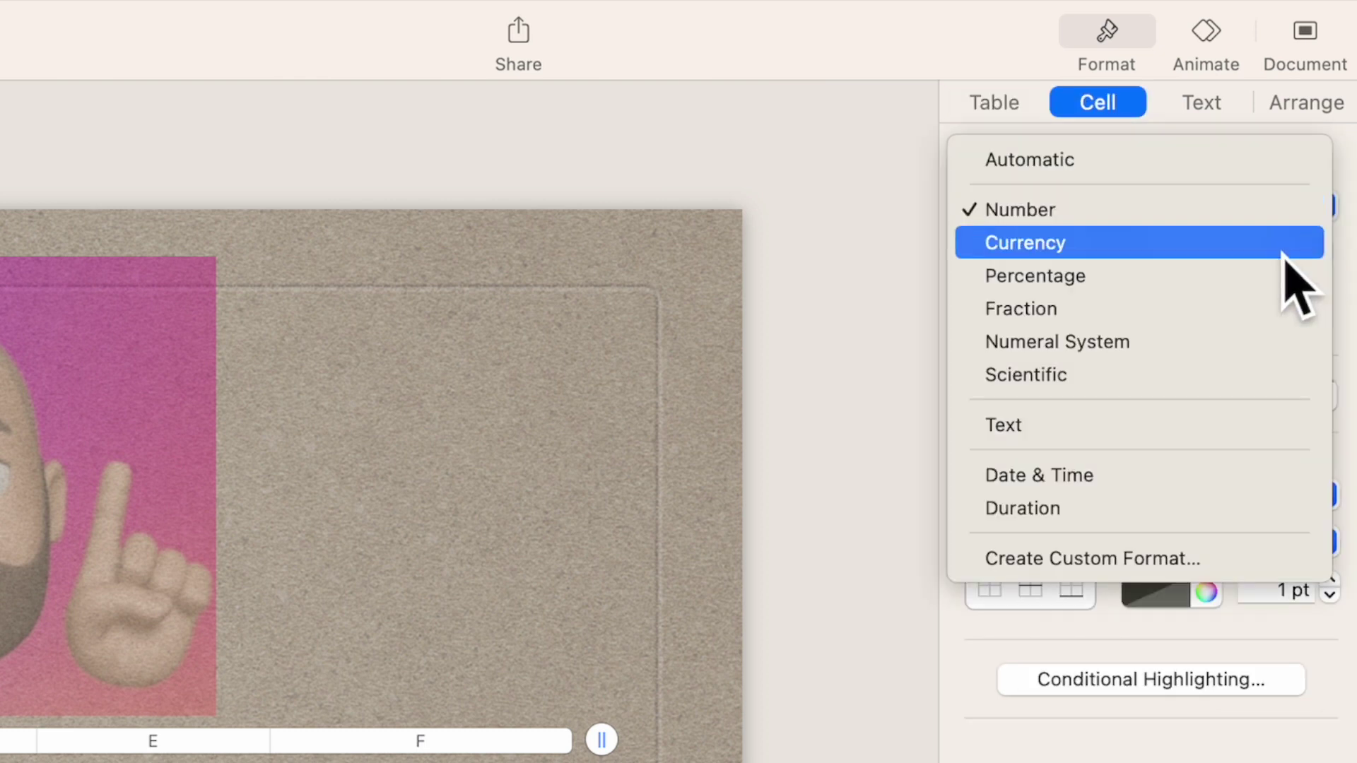
pyautogui.click(1286, 251)
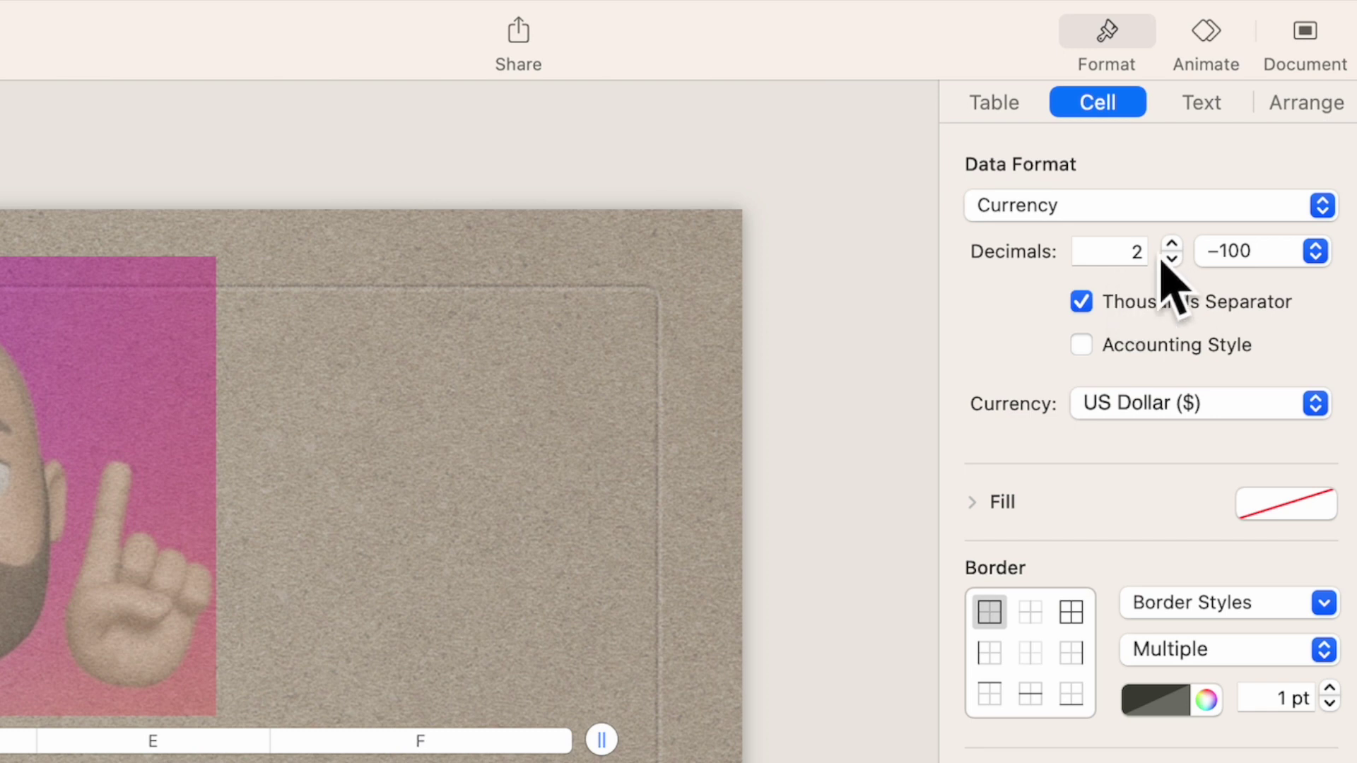
pyautogui.click(1329, 259)
pyautogui.click(1304, 357)
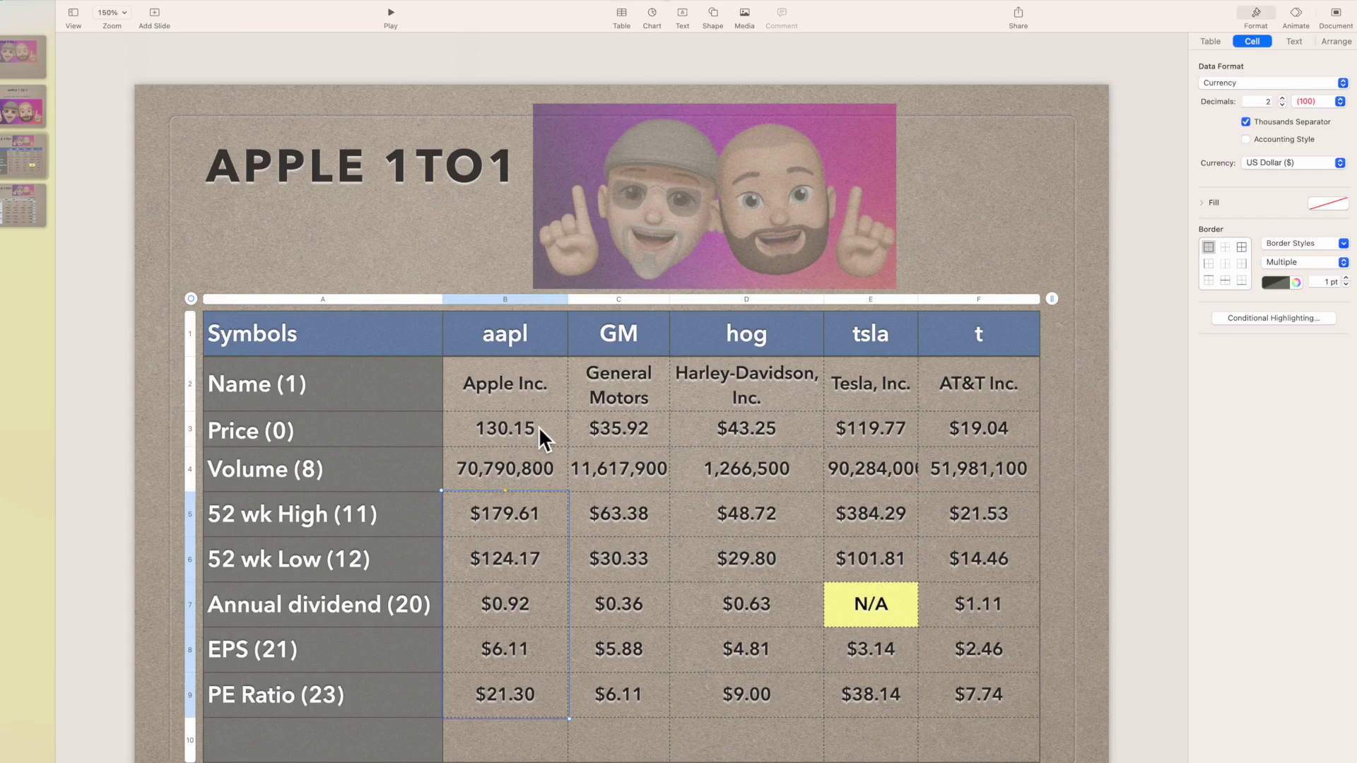
# Step: Format the aapl column's Price cell as Currency with negatives shown as red (100)
pyautogui.click(538, 427)
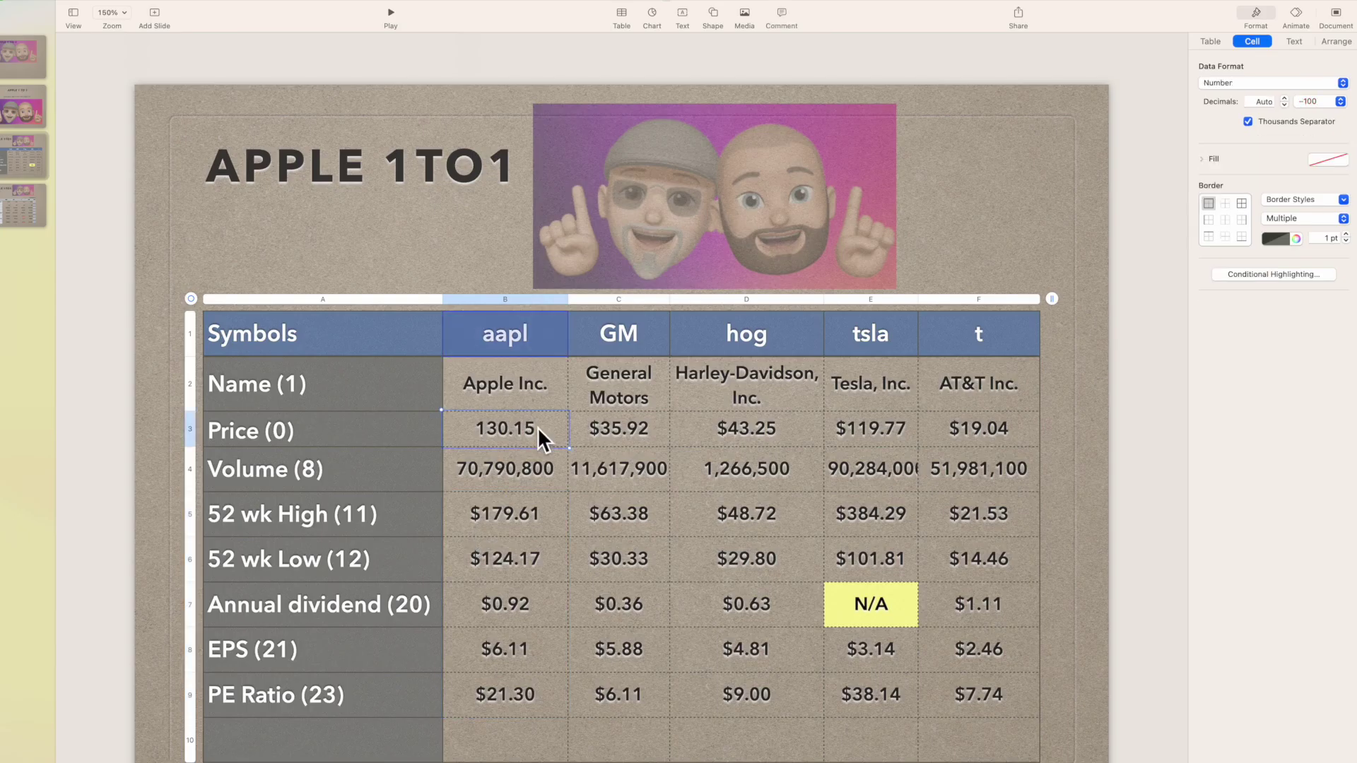
pyautogui.click(1343, 84)
pyautogui.click(1336, 97)
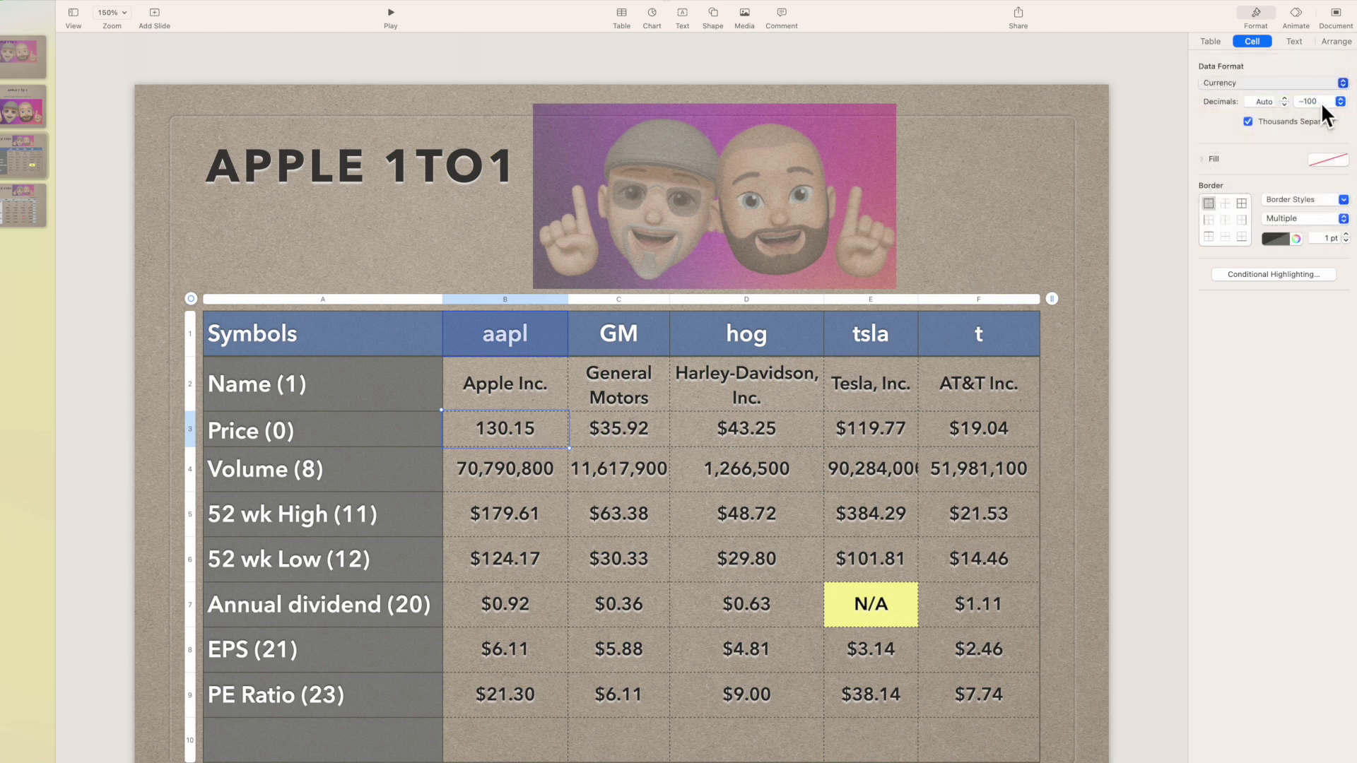
pyautogui.click(1340, 101)
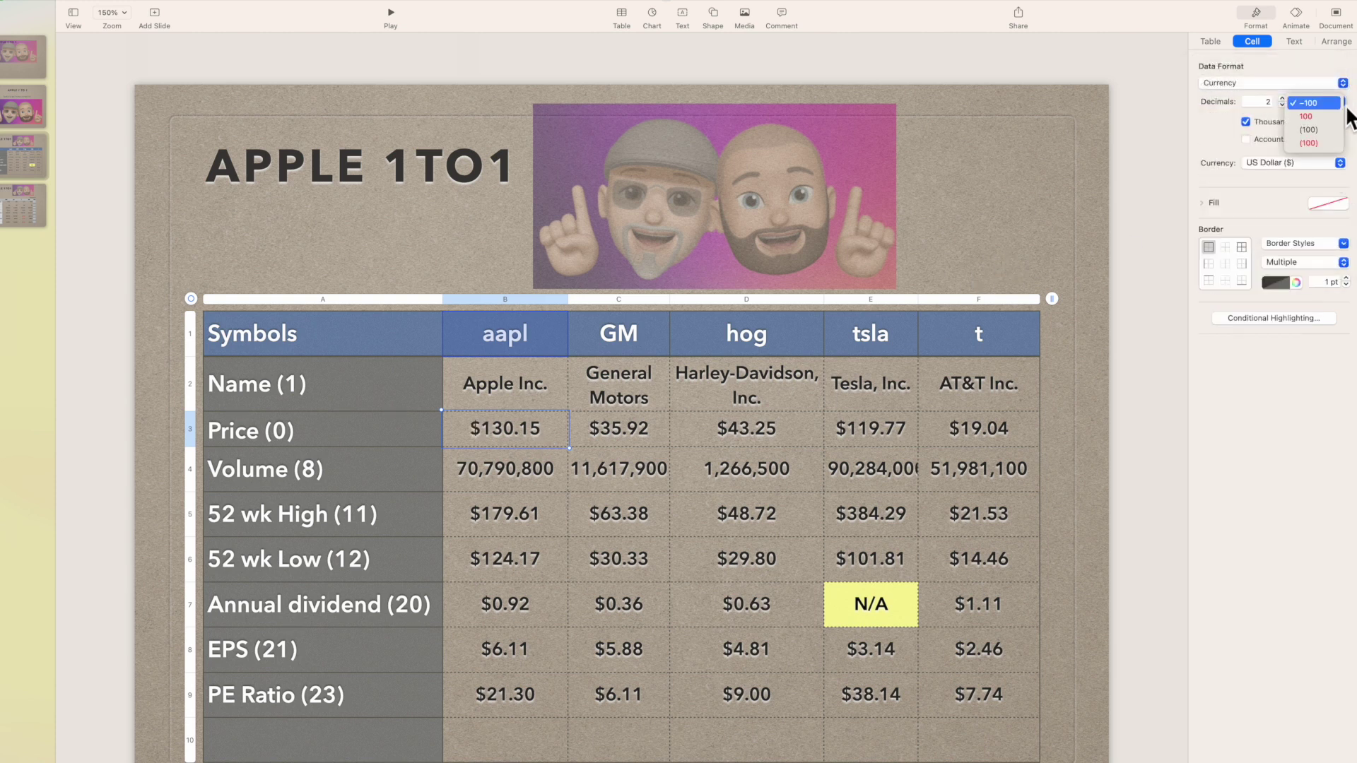
pyautogui.click(1314, 142)
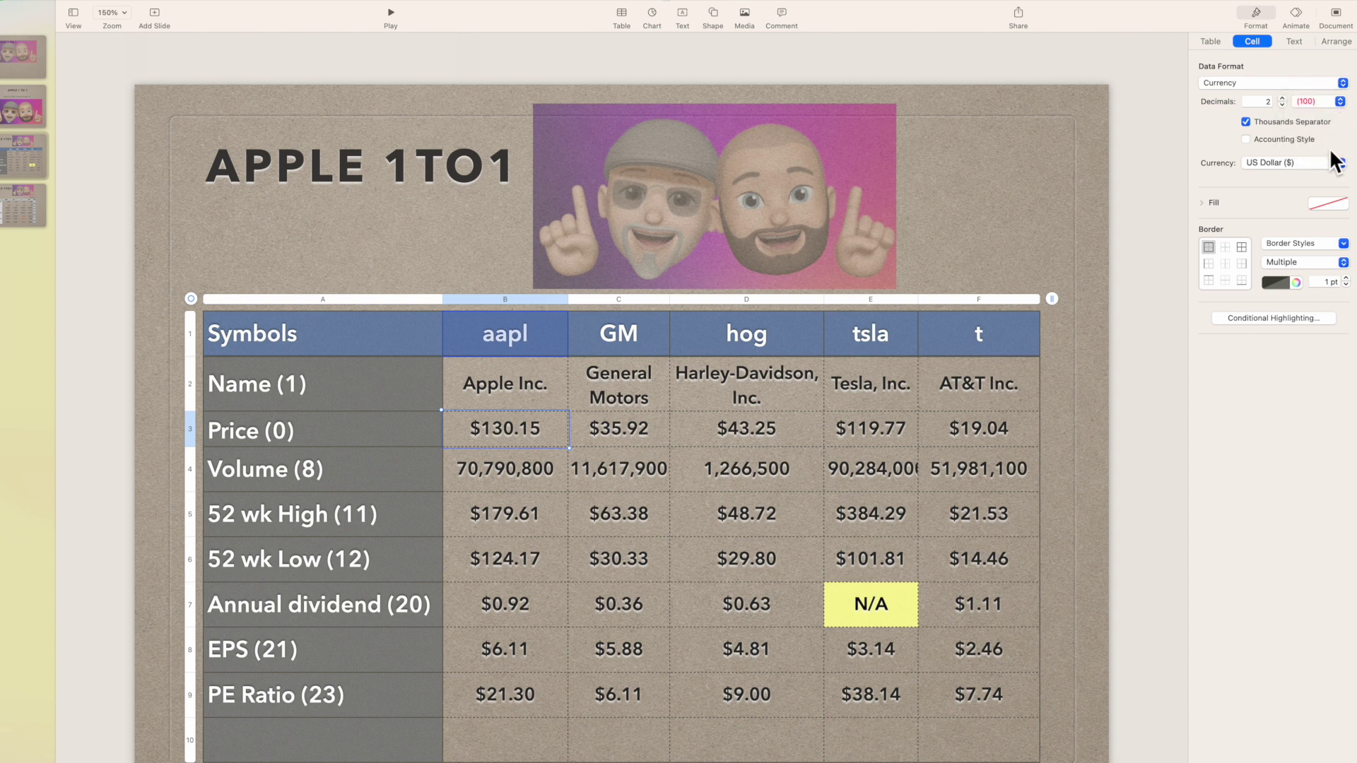
# Step: Autofill the aapl column's cells from Name through PE Ratio across the GM, hog, tsla and t columns
pyautogui.click(501, 385)
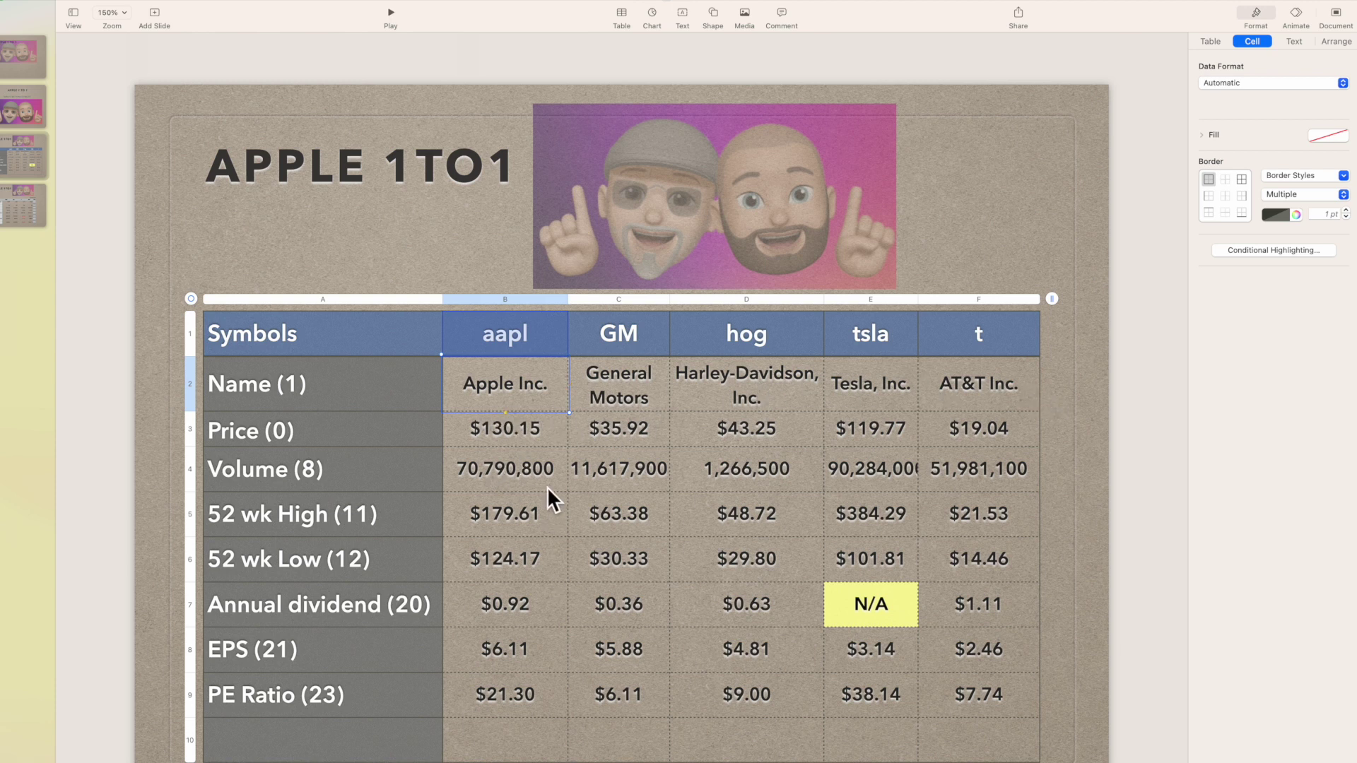
pyautogui.keyDown('shift'); pyautogui.click(519, 701); pyautogui.keyUp('shift')
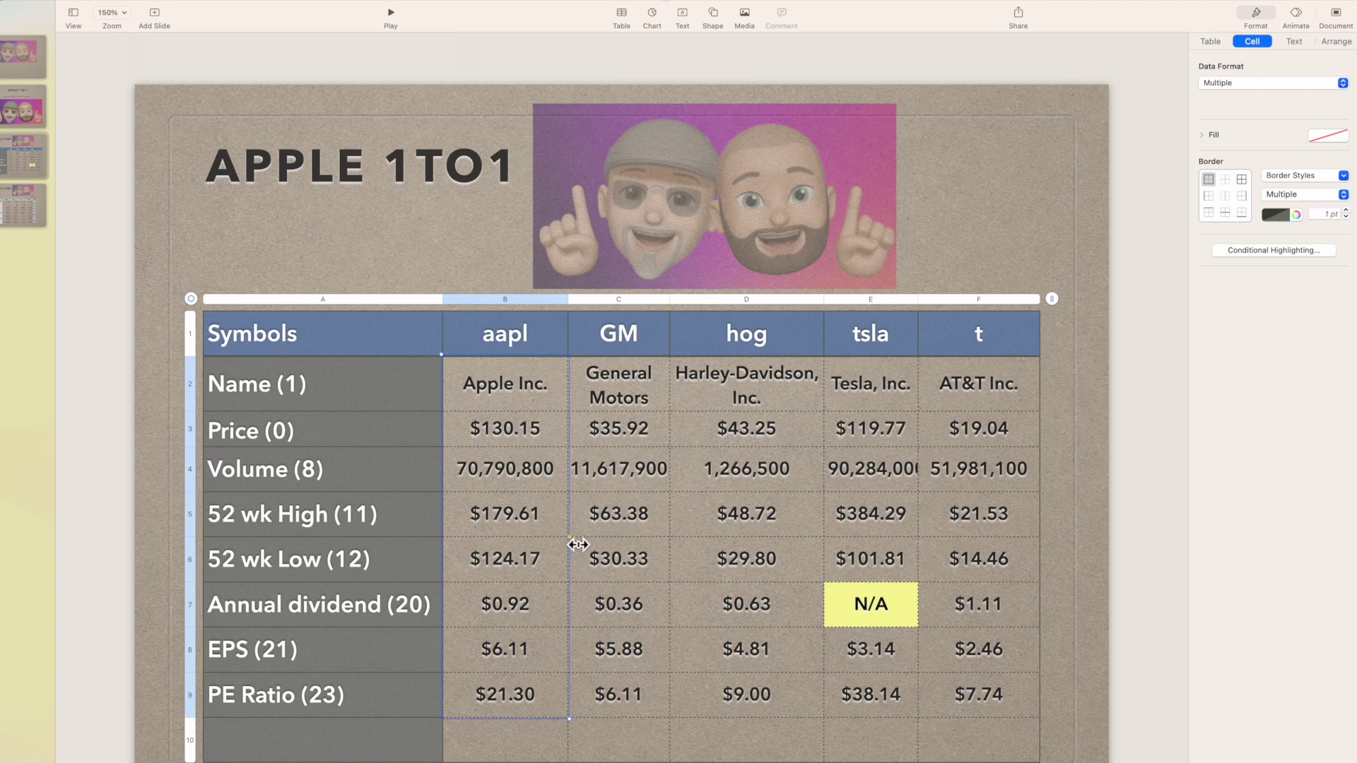
pyautogui.moveTo(579, 544); pyautogui.dragTo(1005, 553)
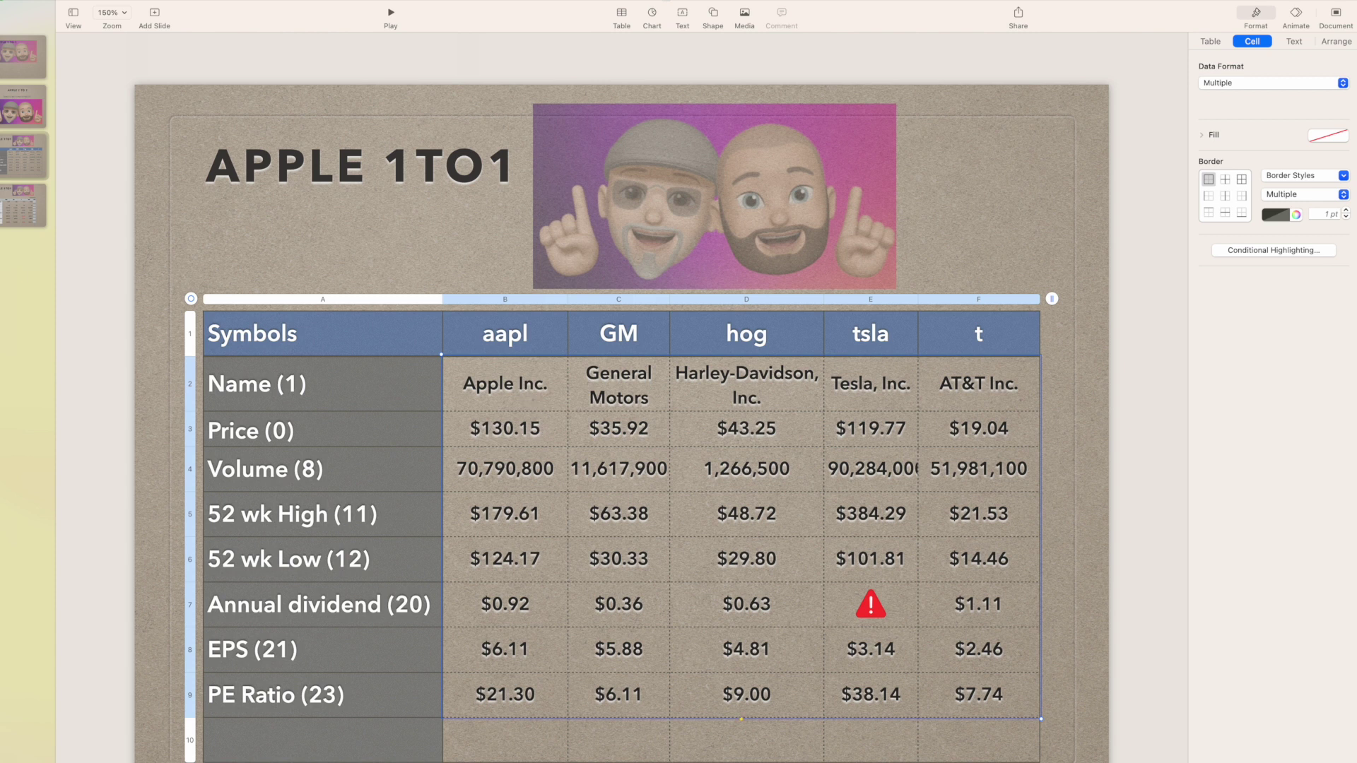
# Step: Show the tsla column's Annual dividend formula as text, change it to iferror(STOCK(E$1,20),"N/A") and accept it
pyautogui.doubleClick(875, 612)
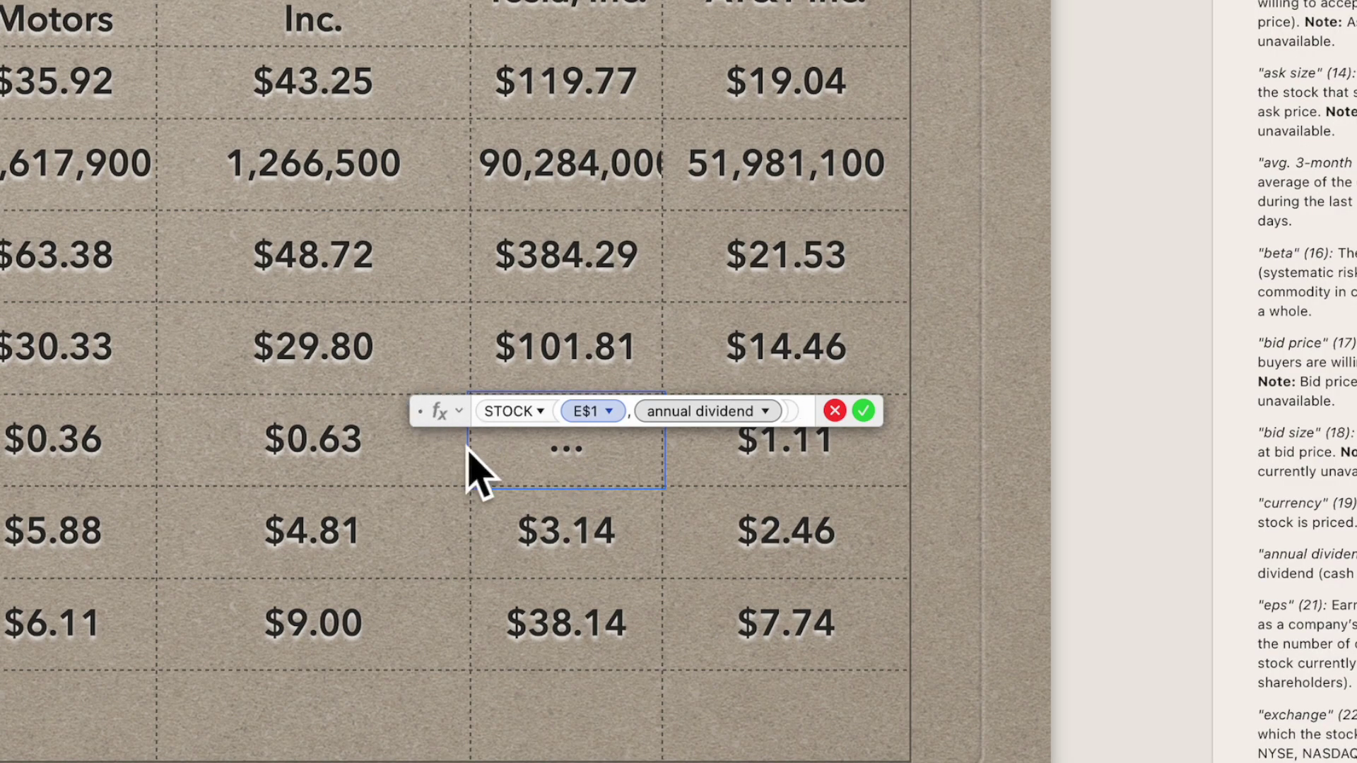
pyautogui.click(461, 412)
pyautogui.click(491, 452)
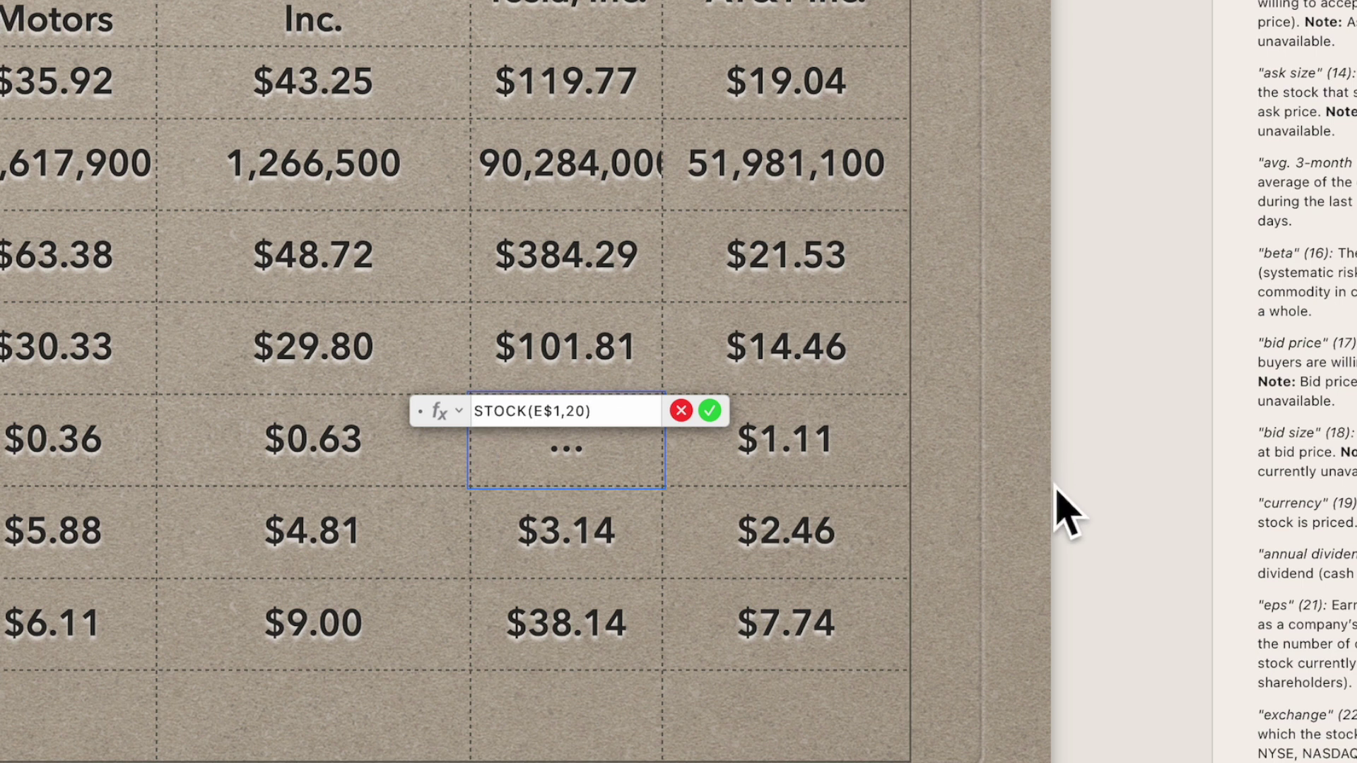
pyautogui.write('iferr')
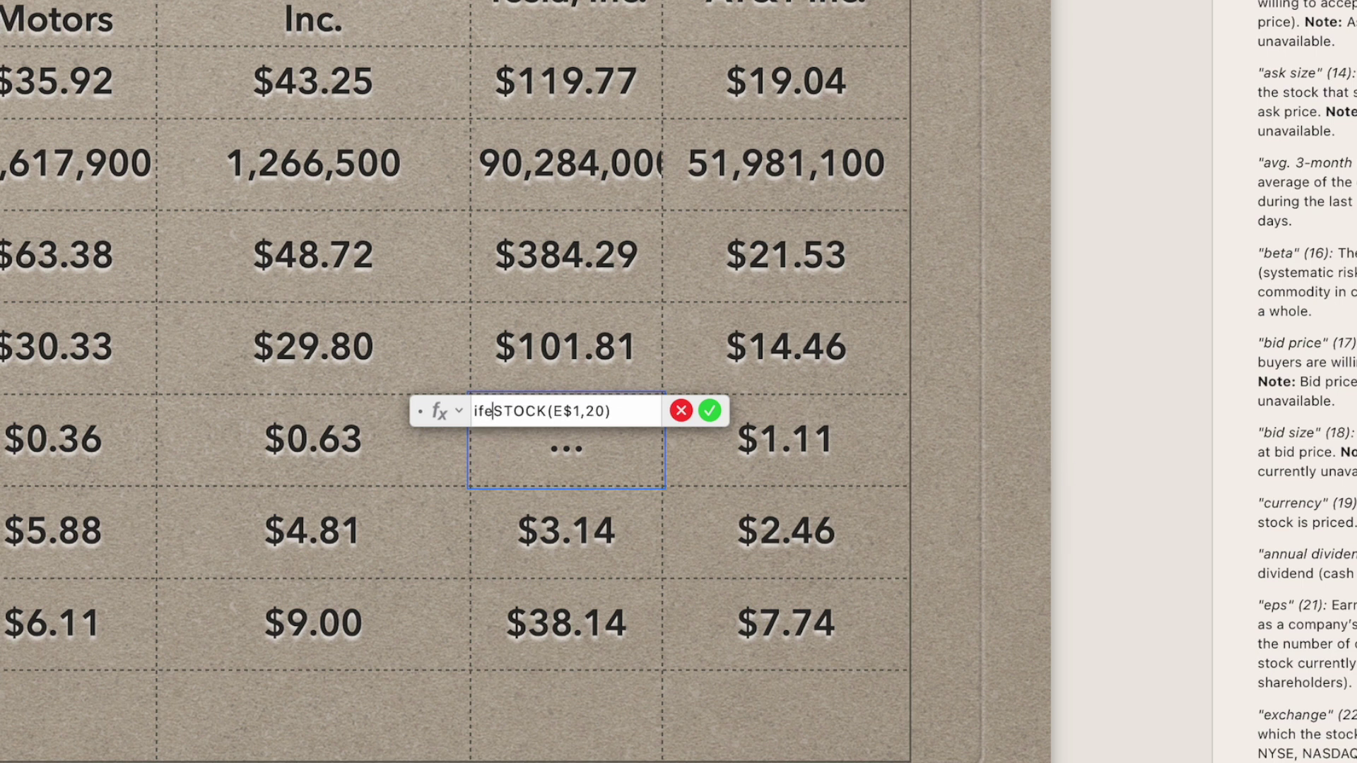
pyautogui.write('or')
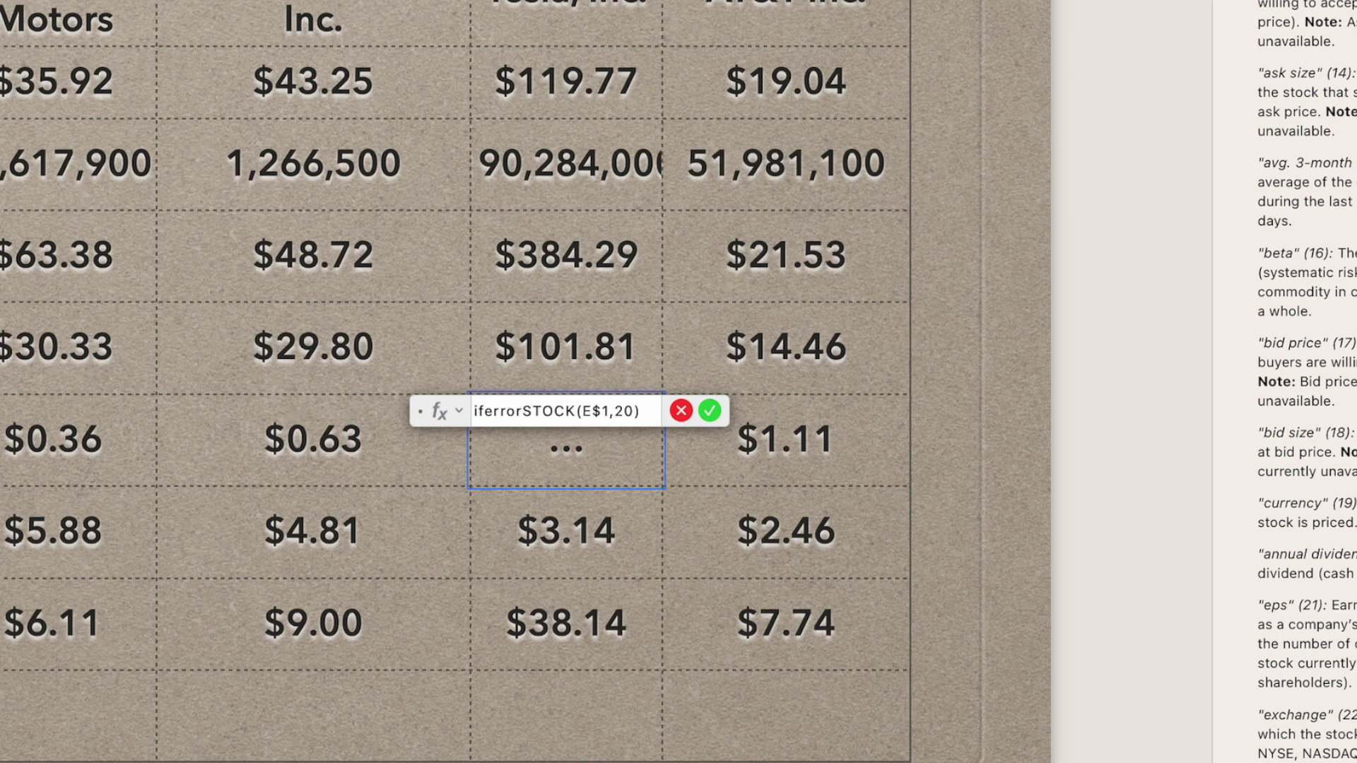
pyautogui.write('(')
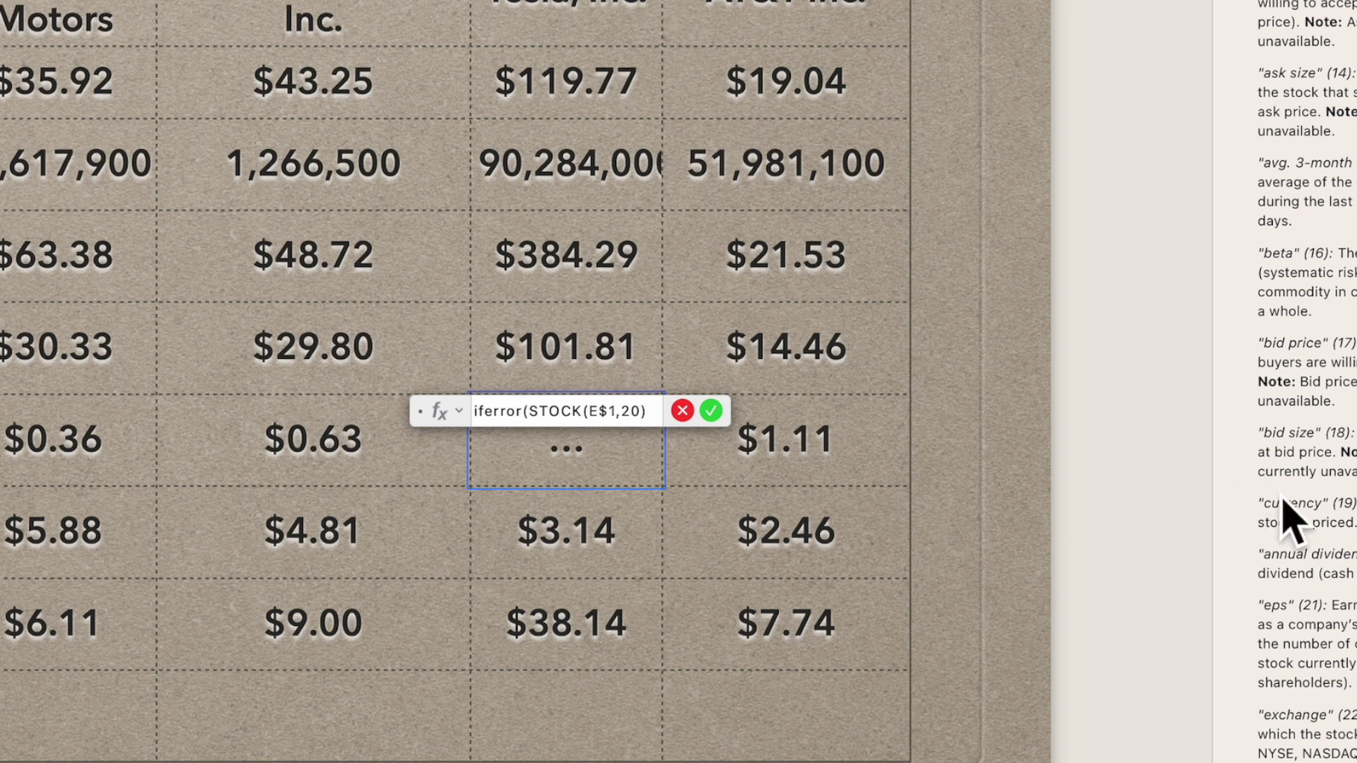
pyautogui.click(658, 424)
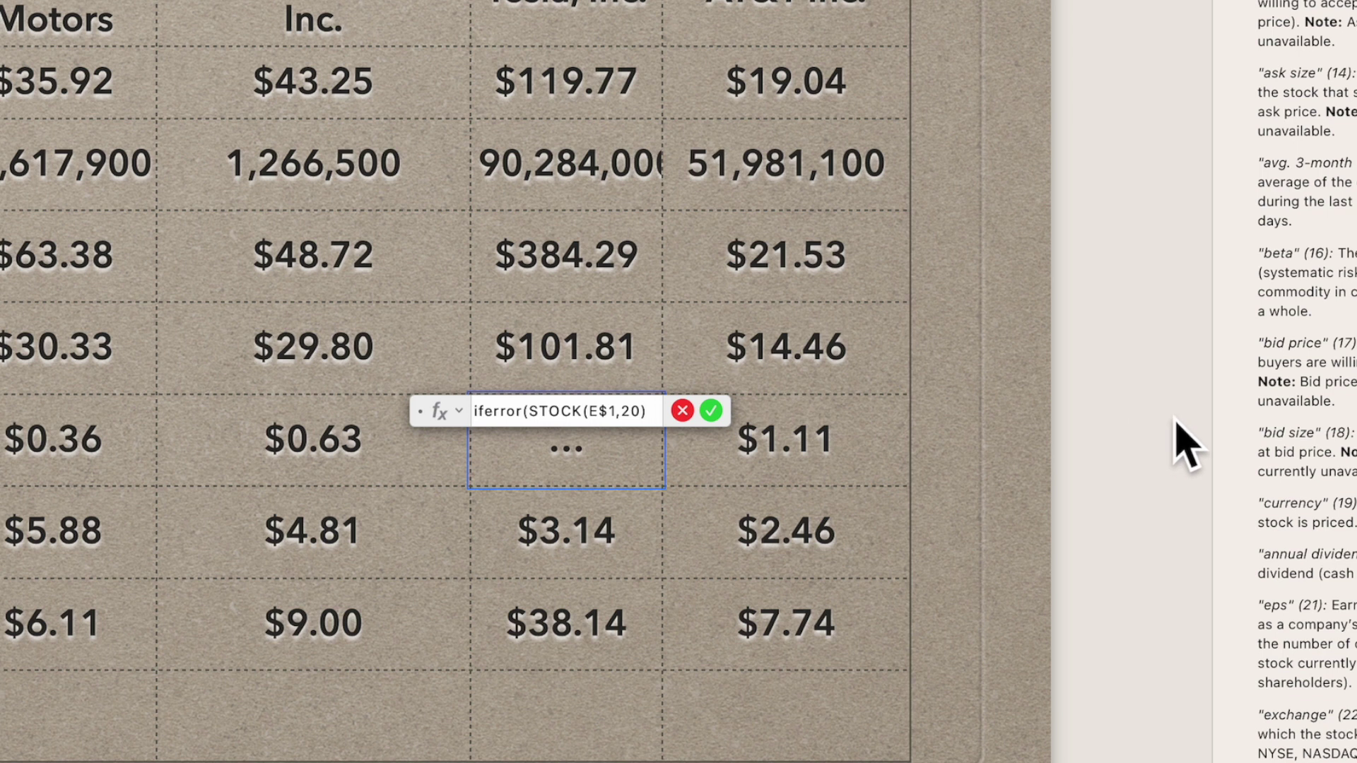
pyautogui.write(',')
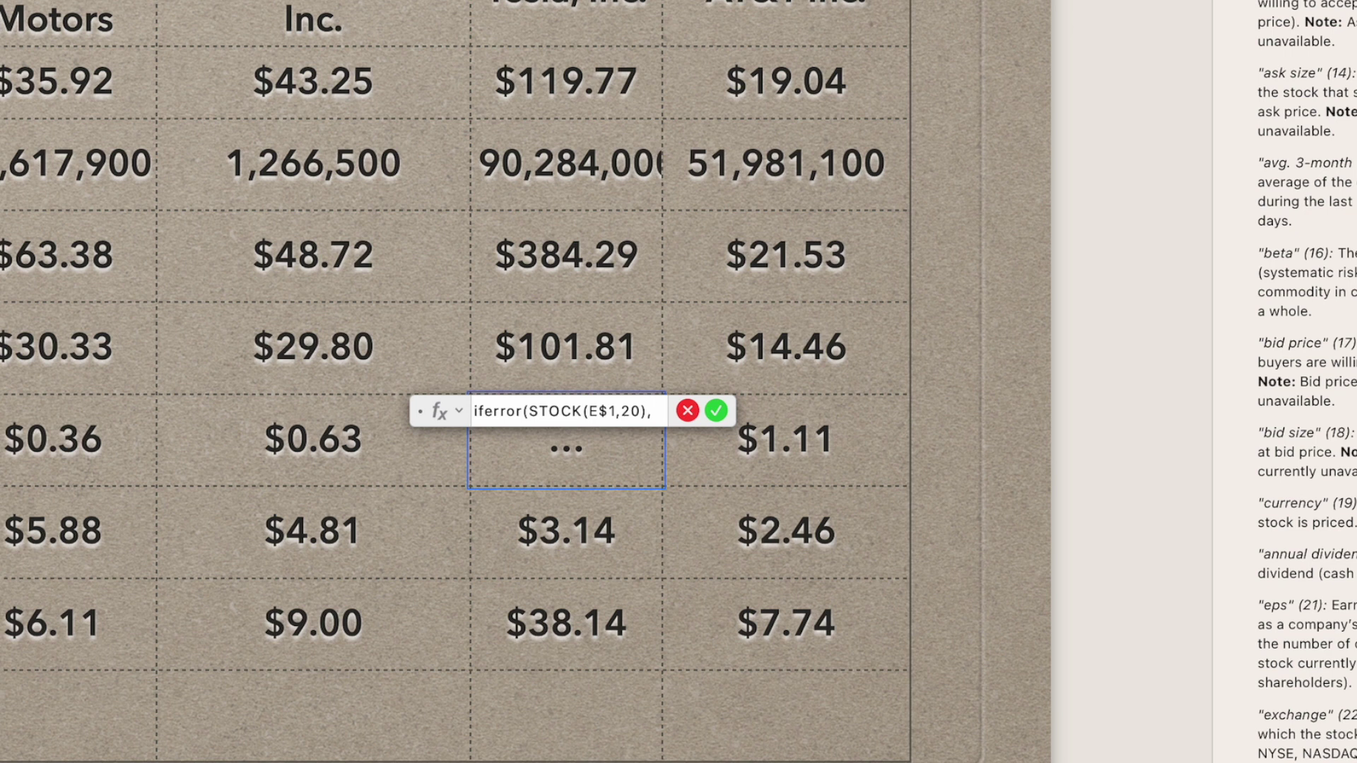
pyautogui.write('"N')
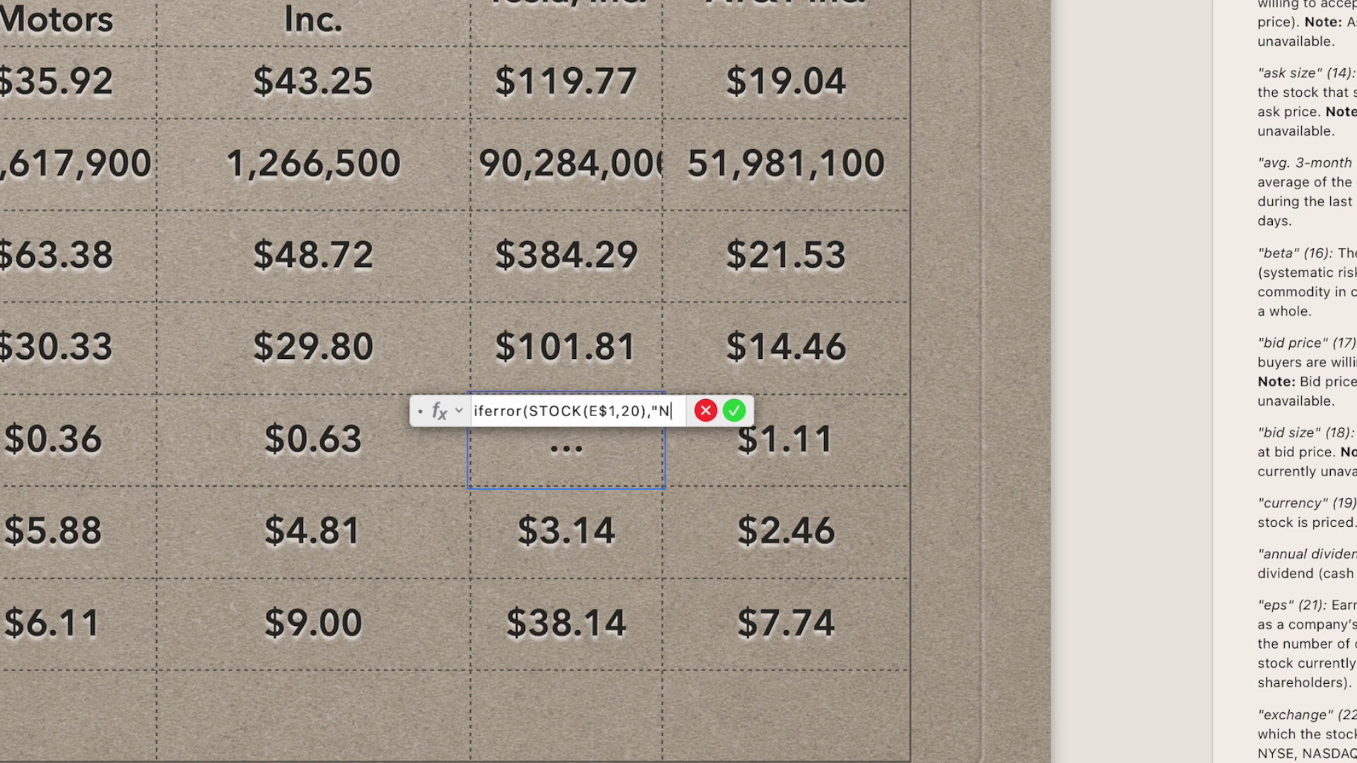
pyautogui.write('/')
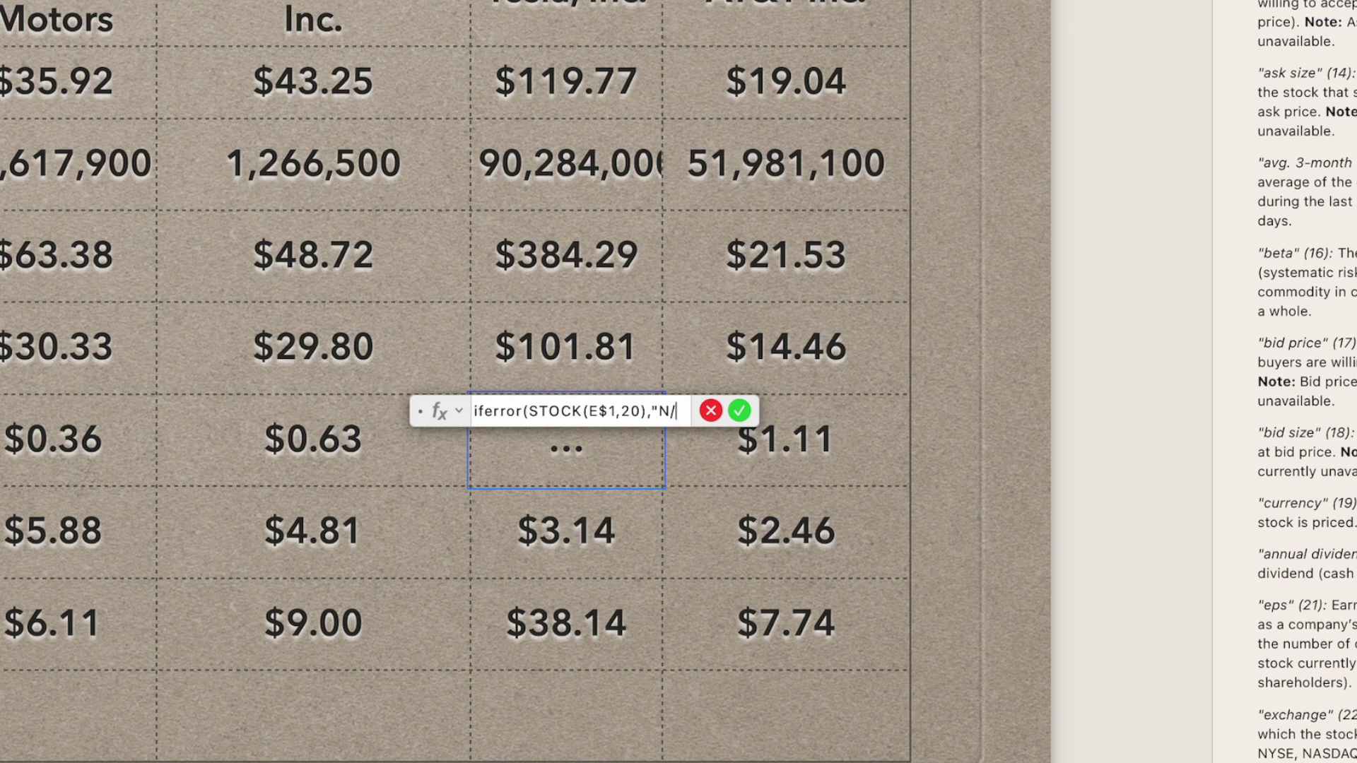
pyautogui.write('A"')
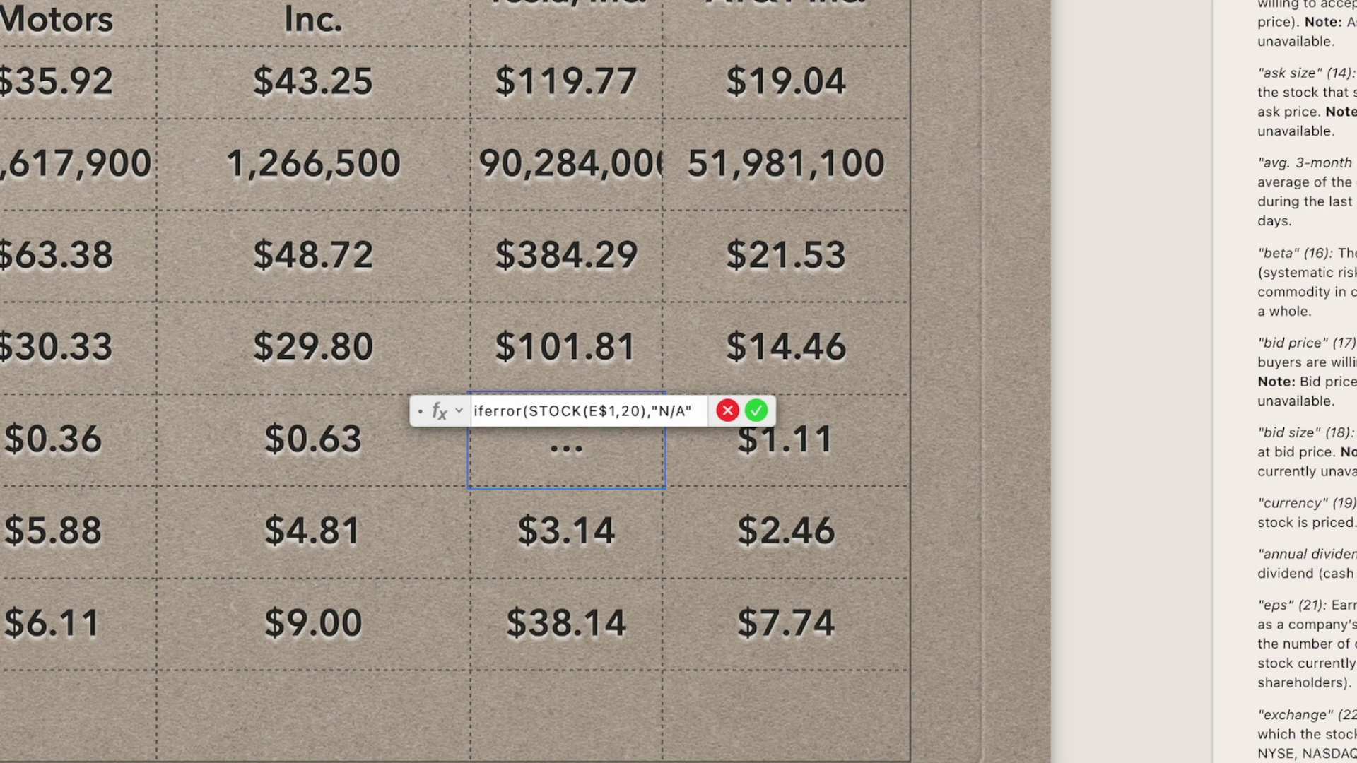
pyautogui.write(')')
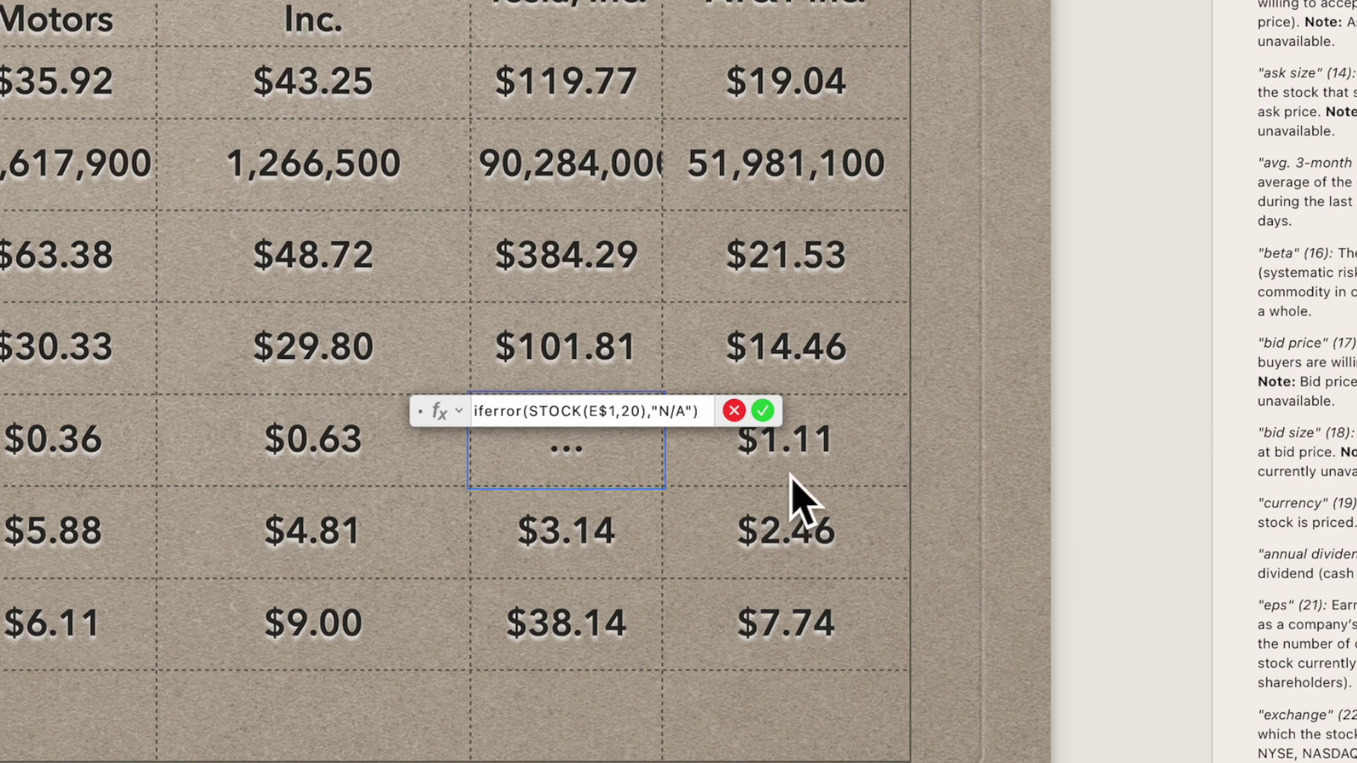
pyautogui.click(768, 416)
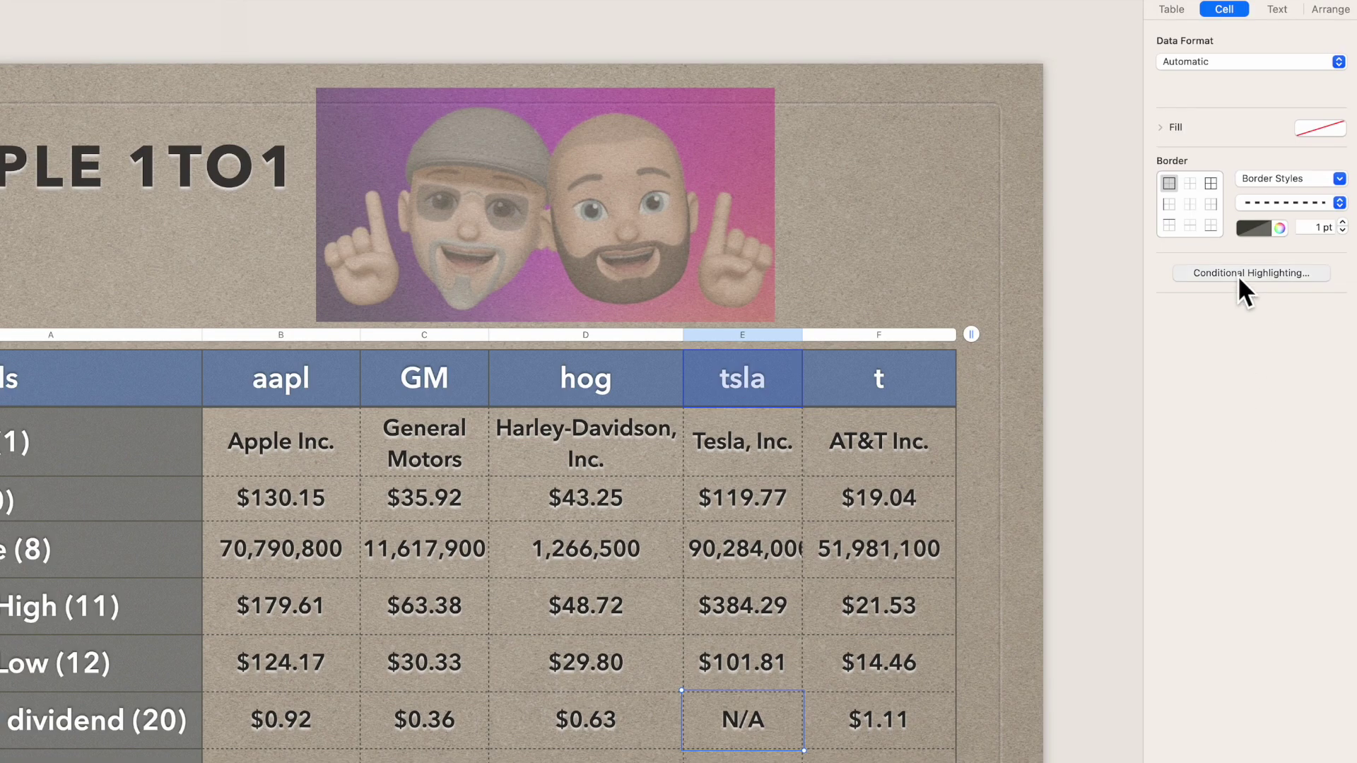
# Step: Add a conditional highlighting rule to the tsla column's Annual dividend cell for text that is n/a
pyautogui.click(1238, 277)
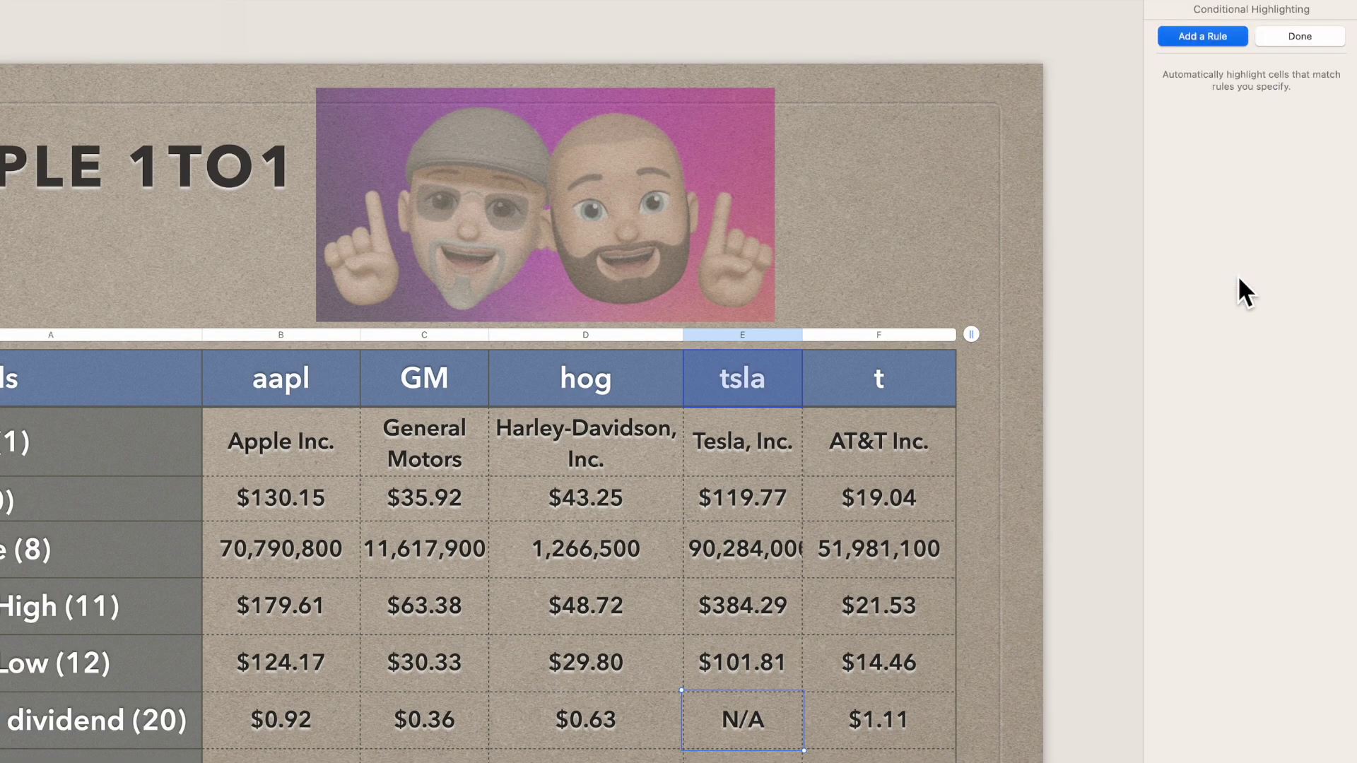
pyautogui.click(1201, 37)
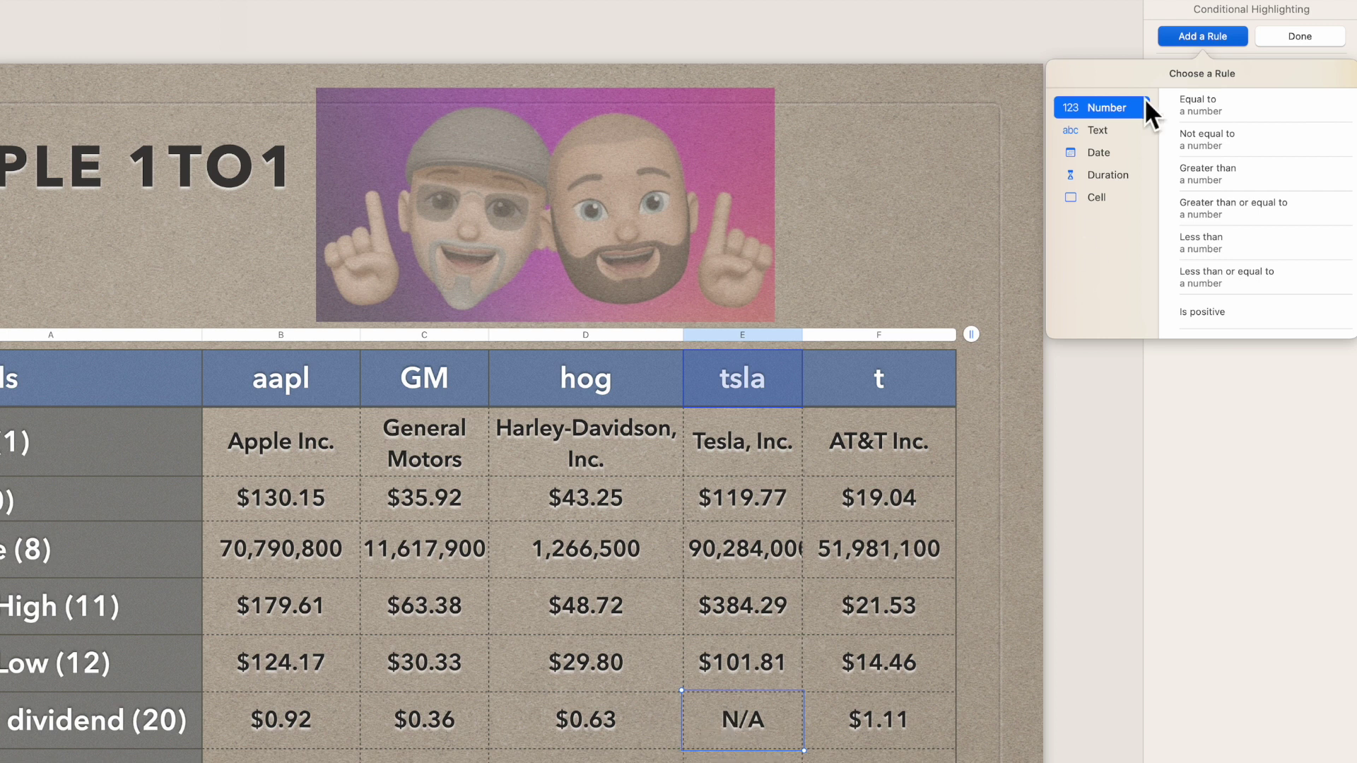
pyautogui.click(1099, 132)
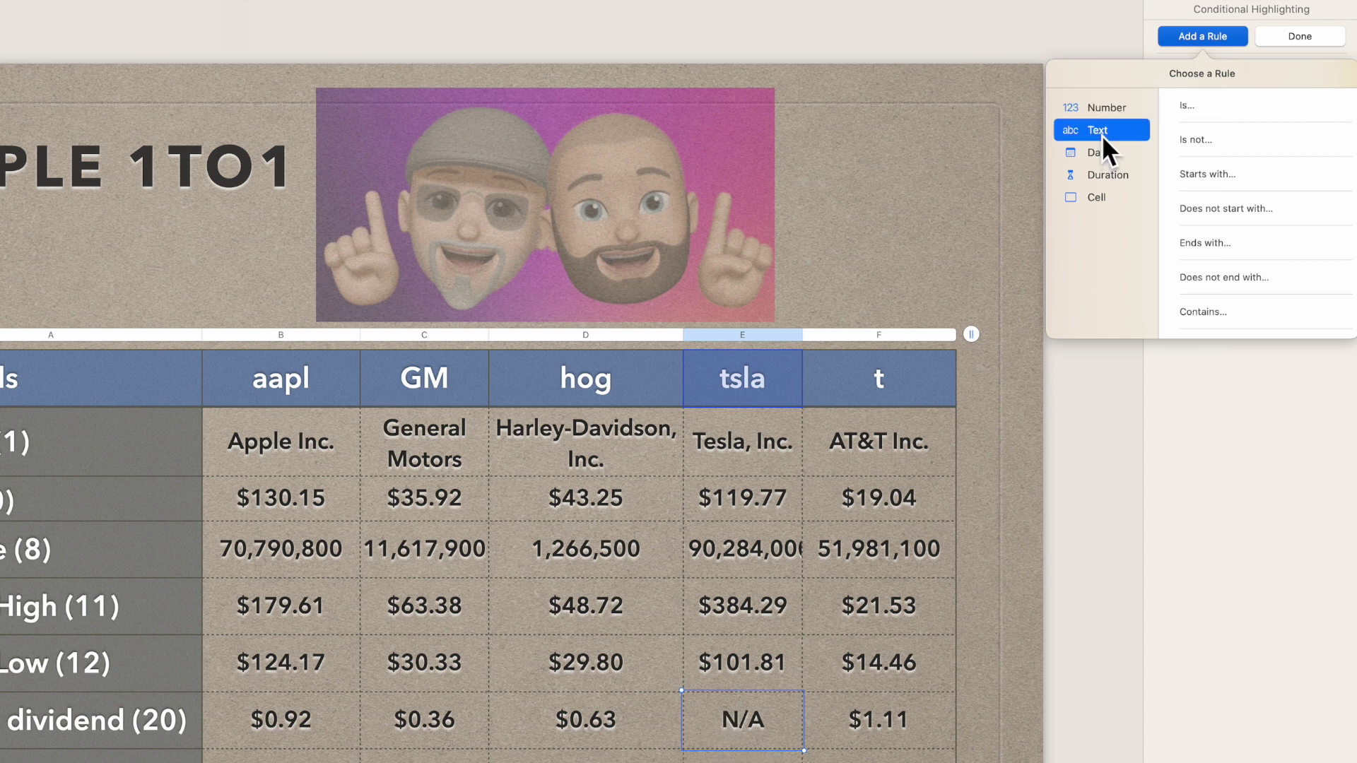
pyautogui.click(1206, 107)
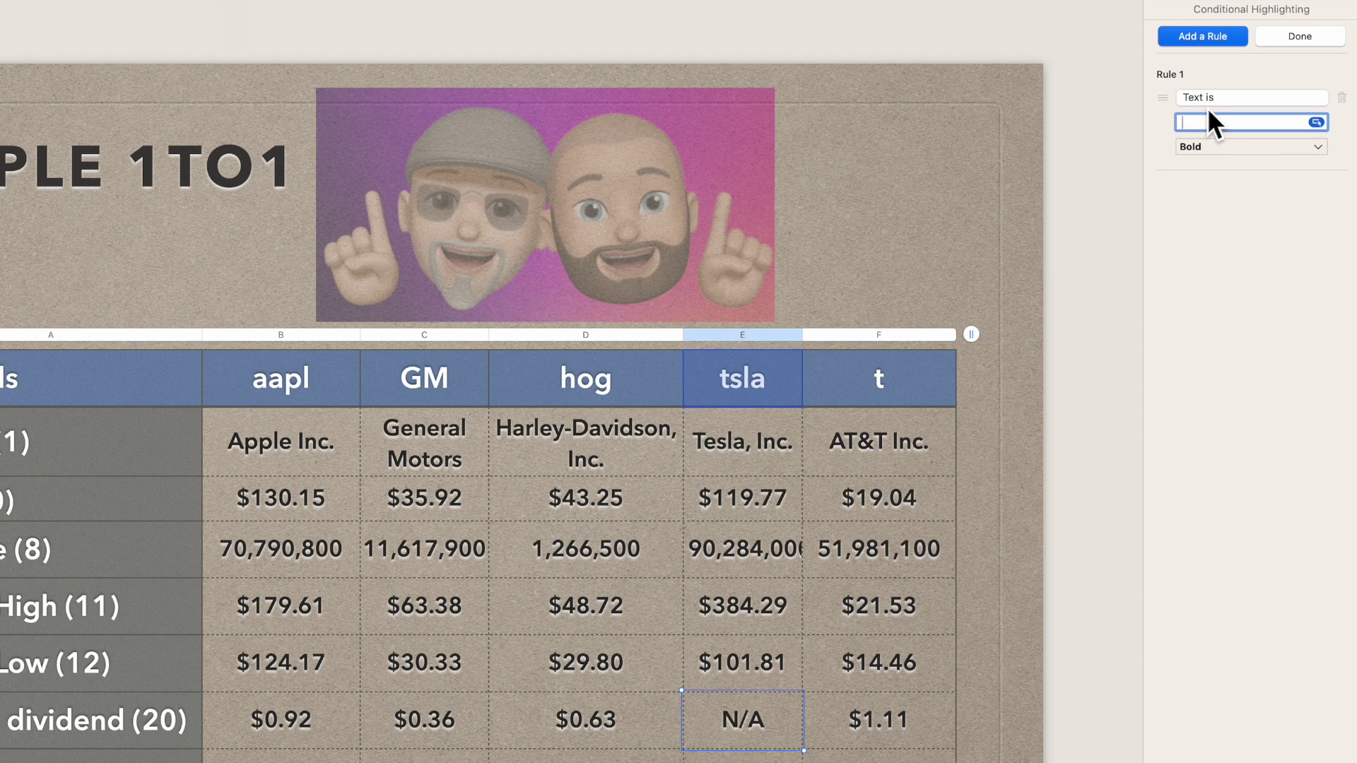
pyautogui.write('n/a')
# Step: Set the n/a highlighting rule's style to Yellow Fill and finish editing the rules
pyautogui.click(1319, 149)
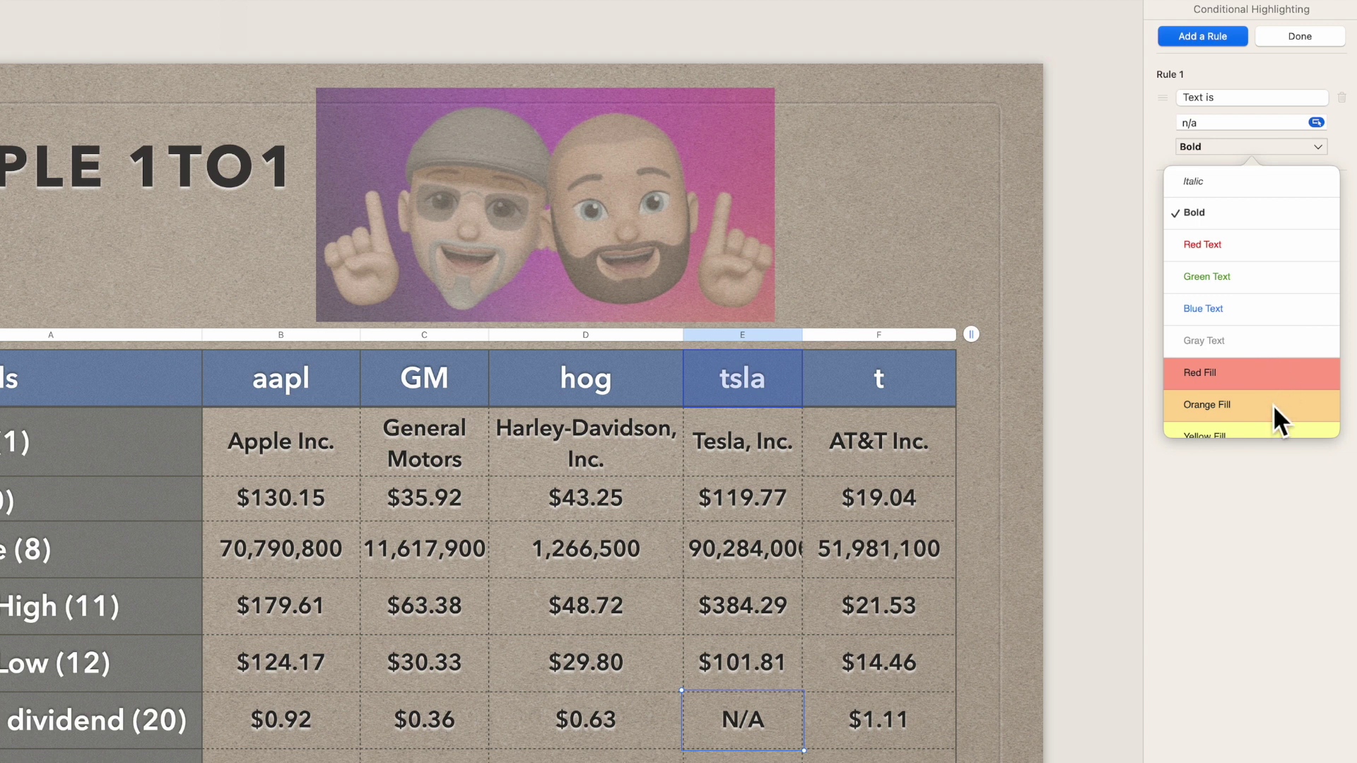
pyautogui.scroll(-4, 1274, 419)
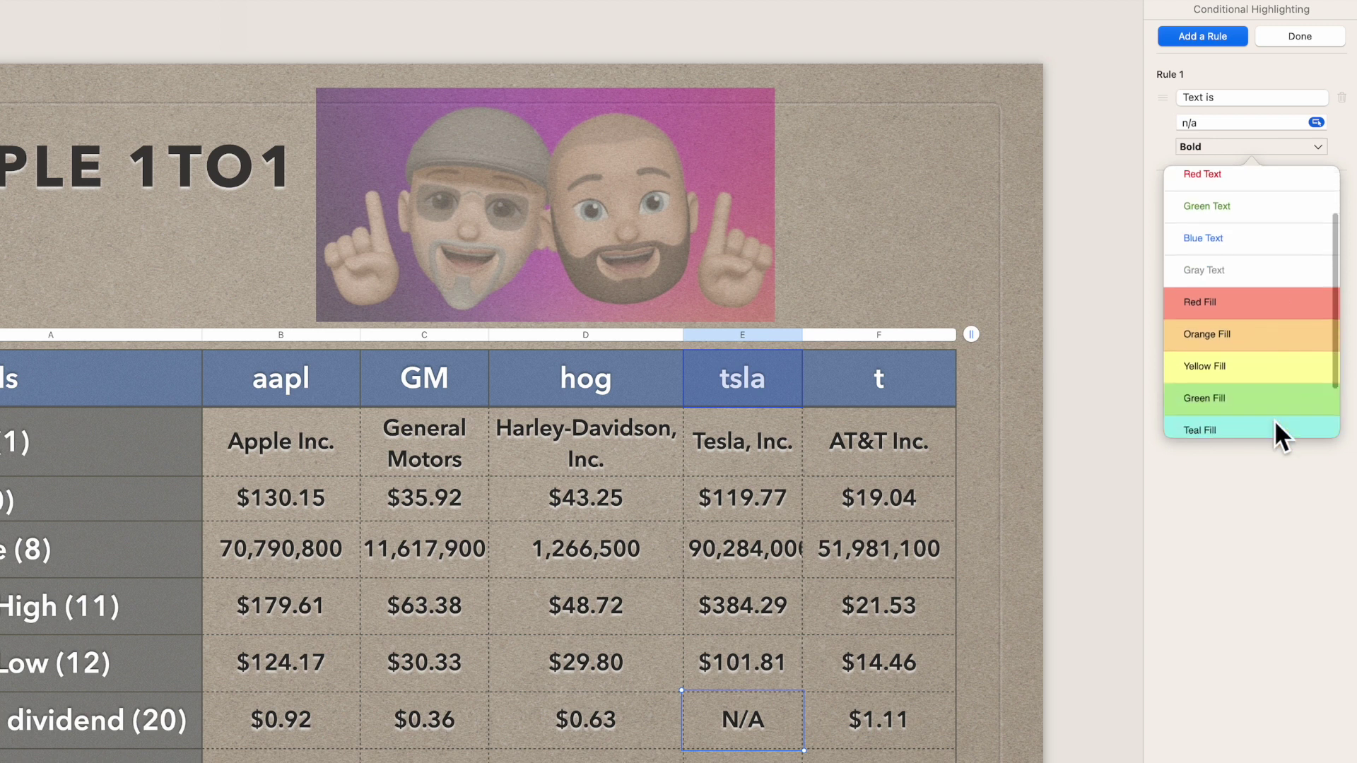
pyautogui.scroll(-1, 1274, 419)
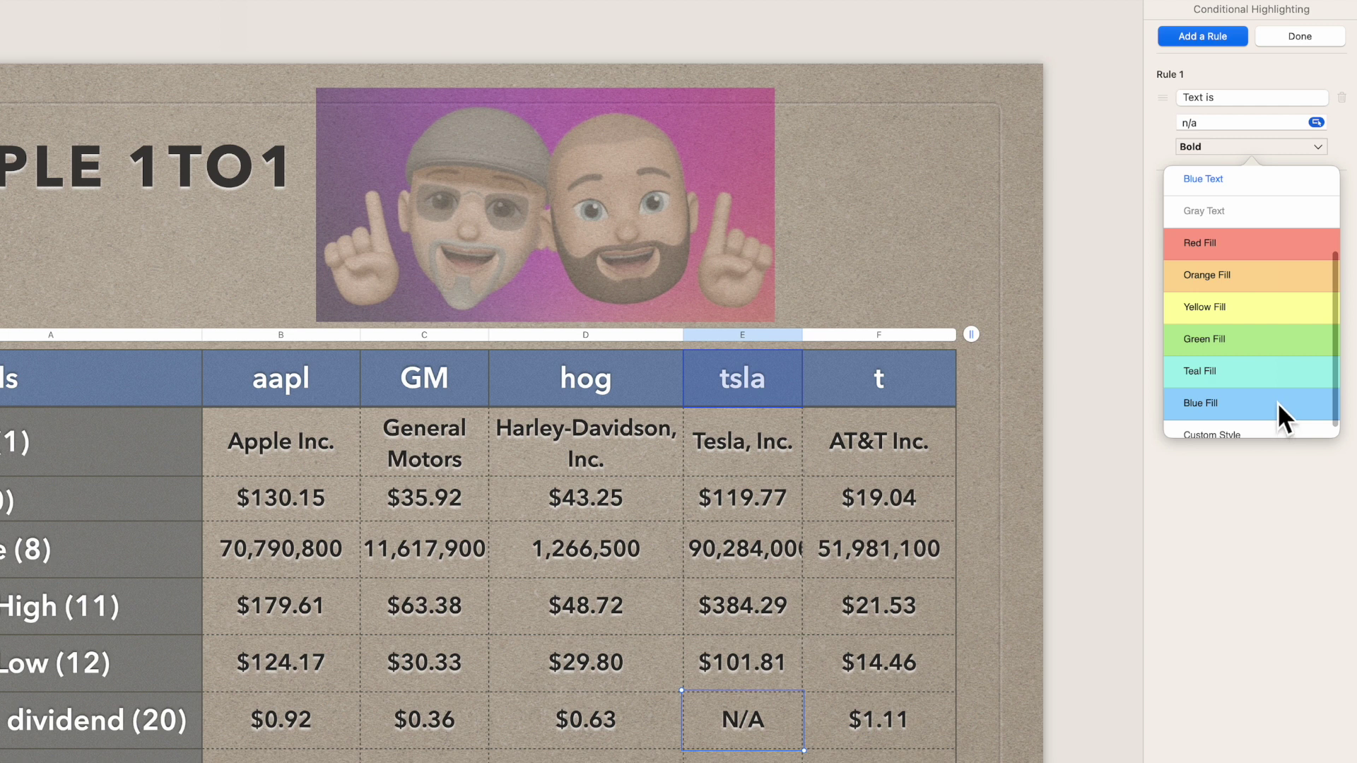
pyautogui.click(1284, 315)
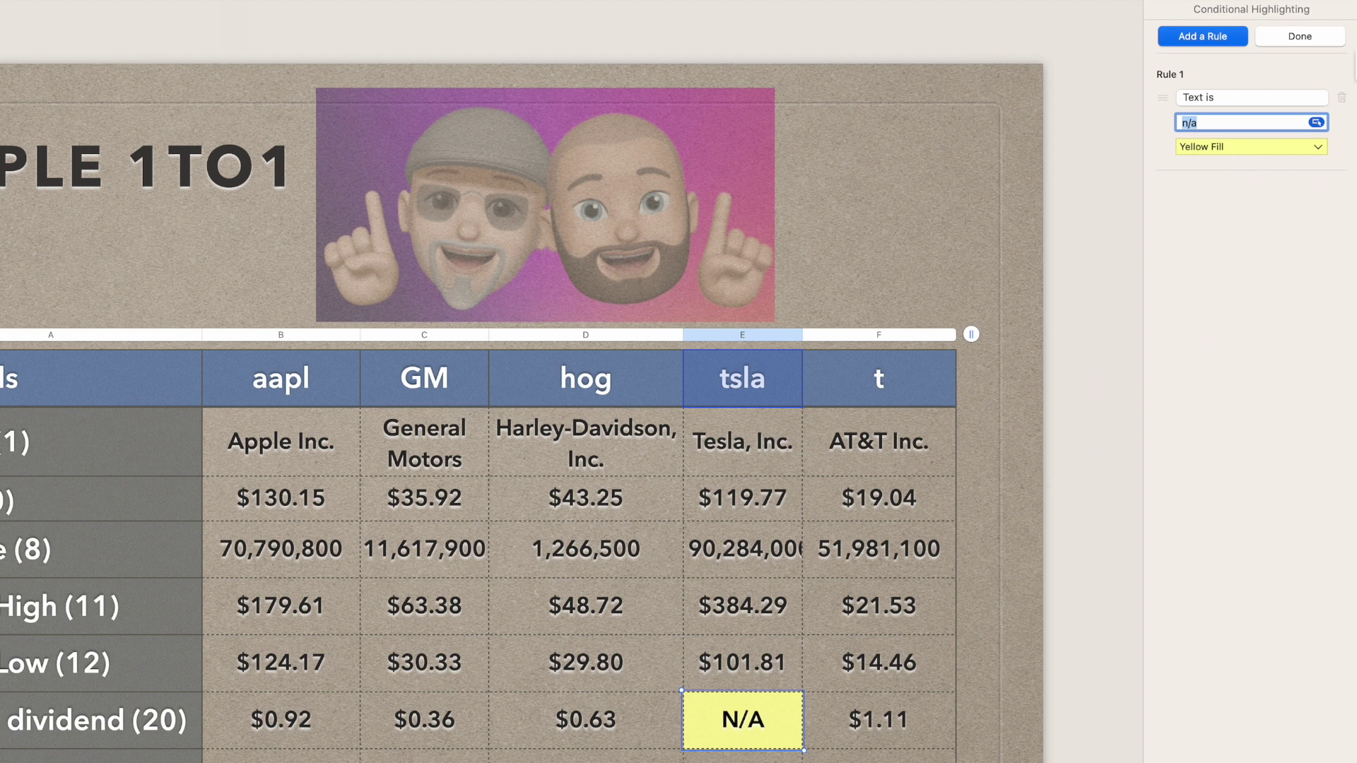
pyautogui.click(1315, 43)
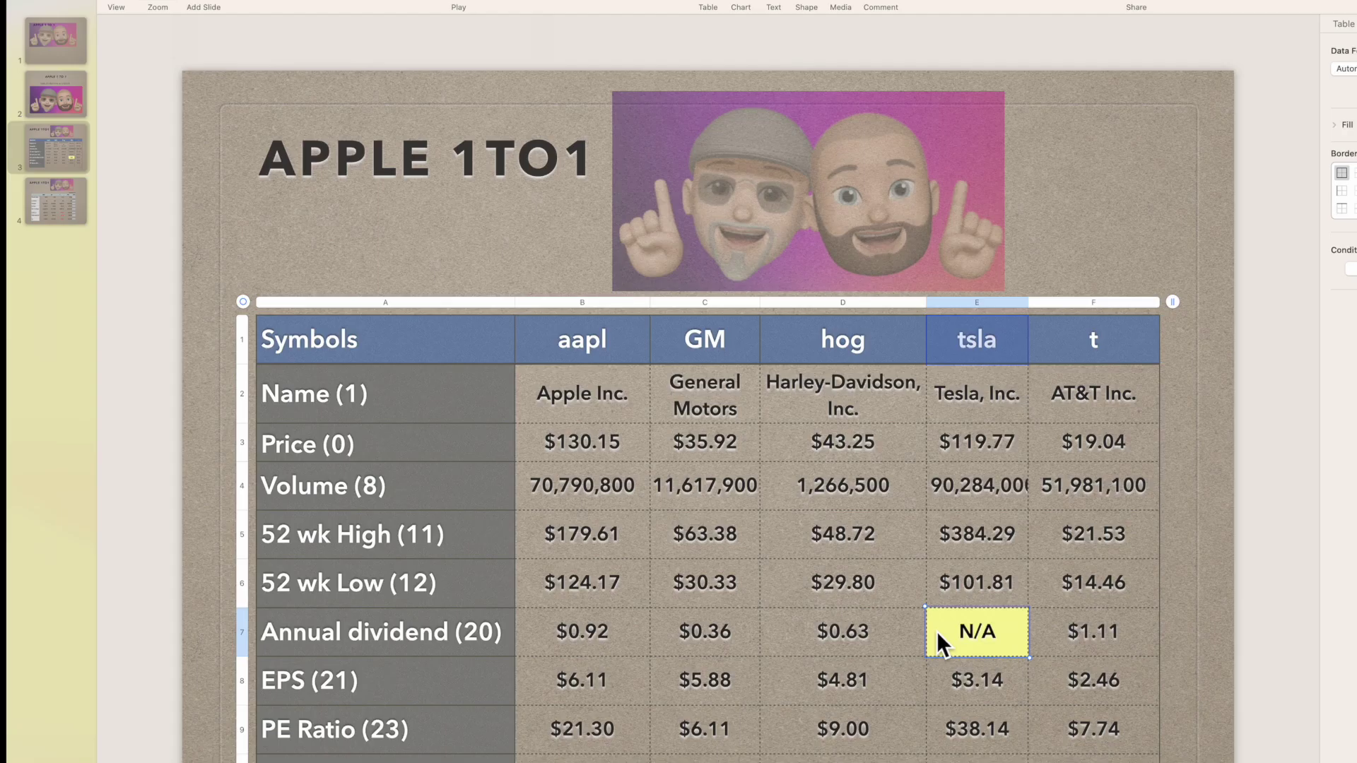
# Step: Open slide 4 with the share investment and capital gains tax table
pyautogui.click(60, 219)
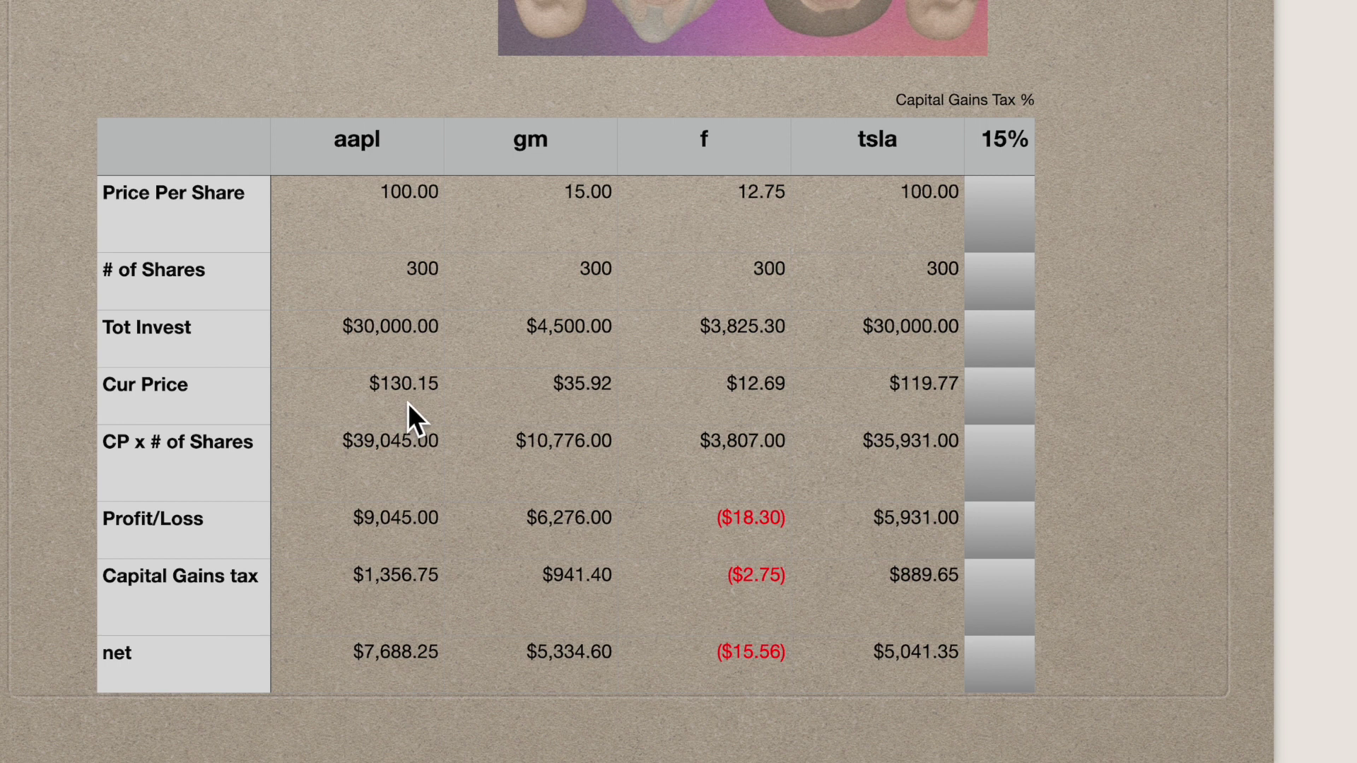
# Step: Check the aapl column's Price Per Share and # of Shares cells, and inspect the Tot Invest formula that multiplies them
pyautogui.click(388, 206)
pyautogui.click(389, 206)
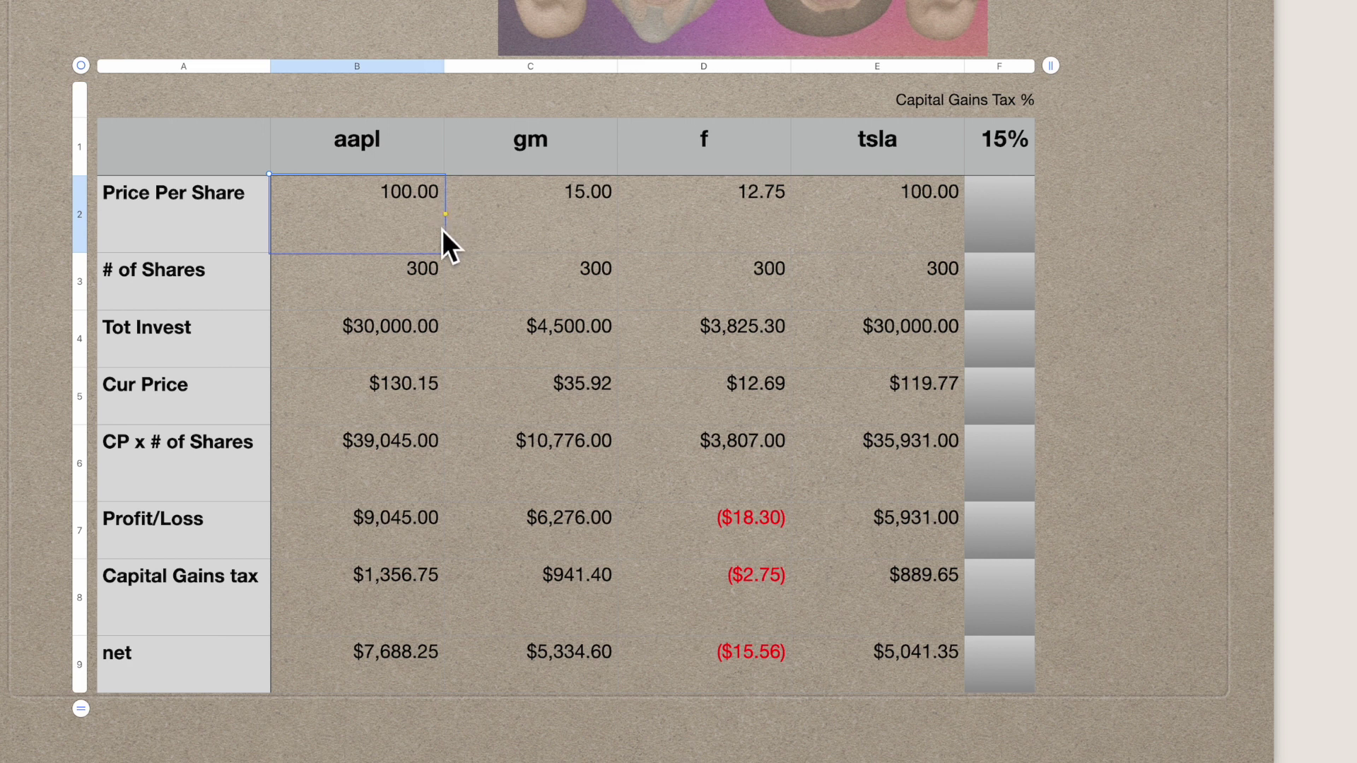
pyautogui.click(396, 281)
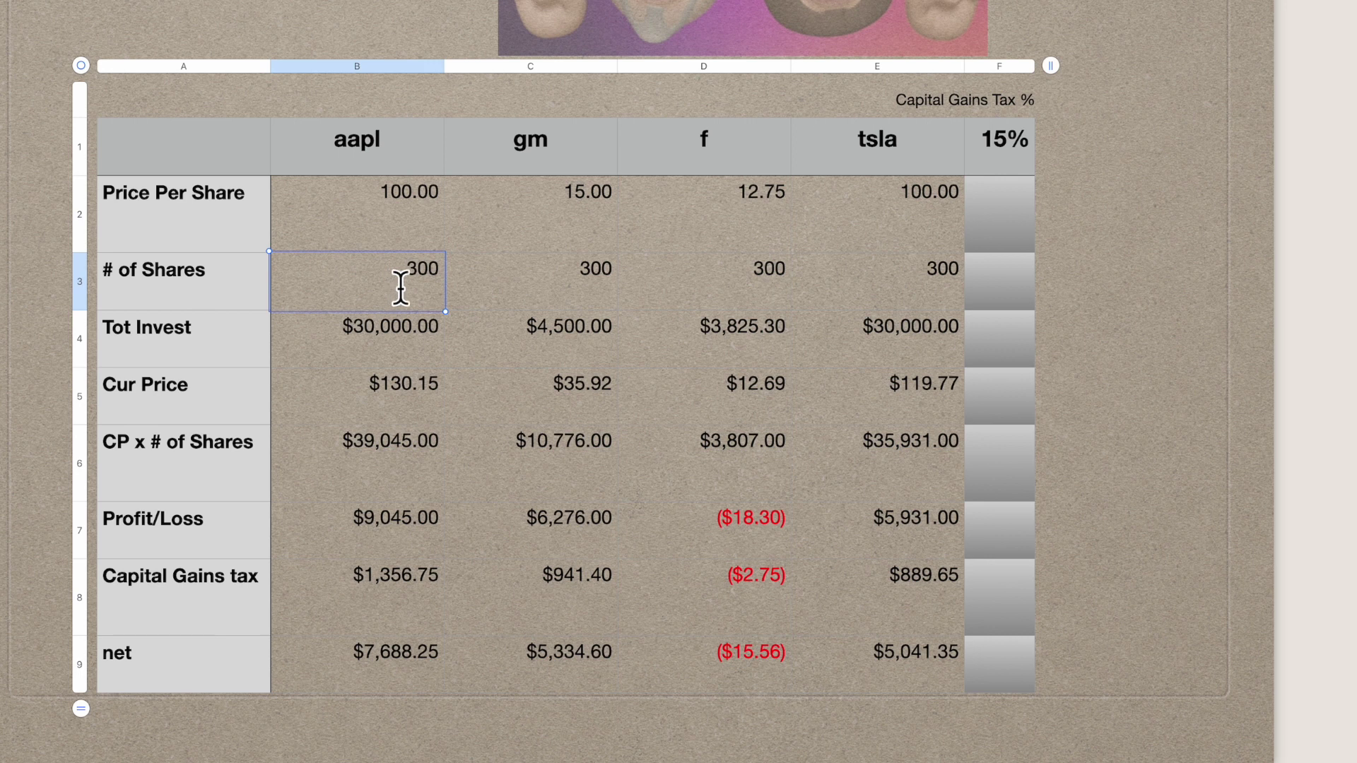
pyautogui.click(376, 349)
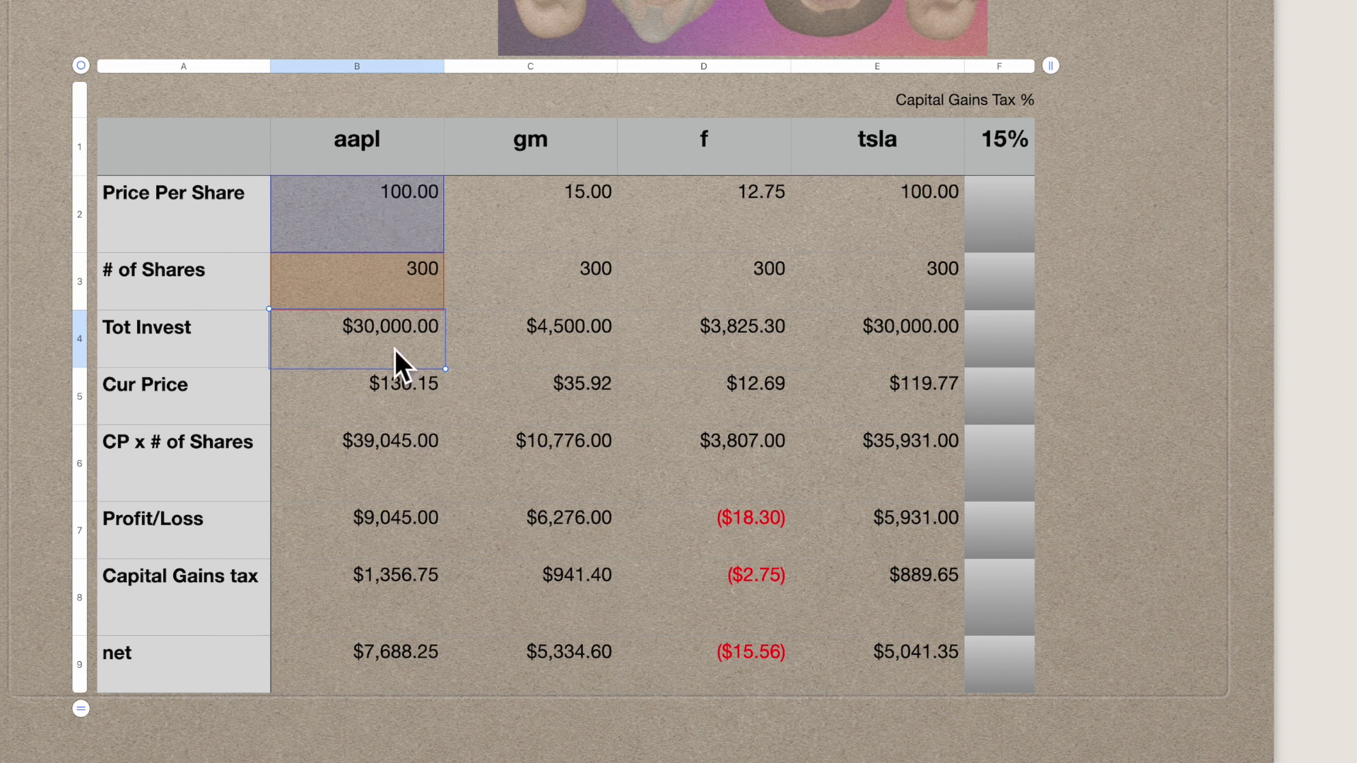
pyautogui.doubleClick(389, 336)
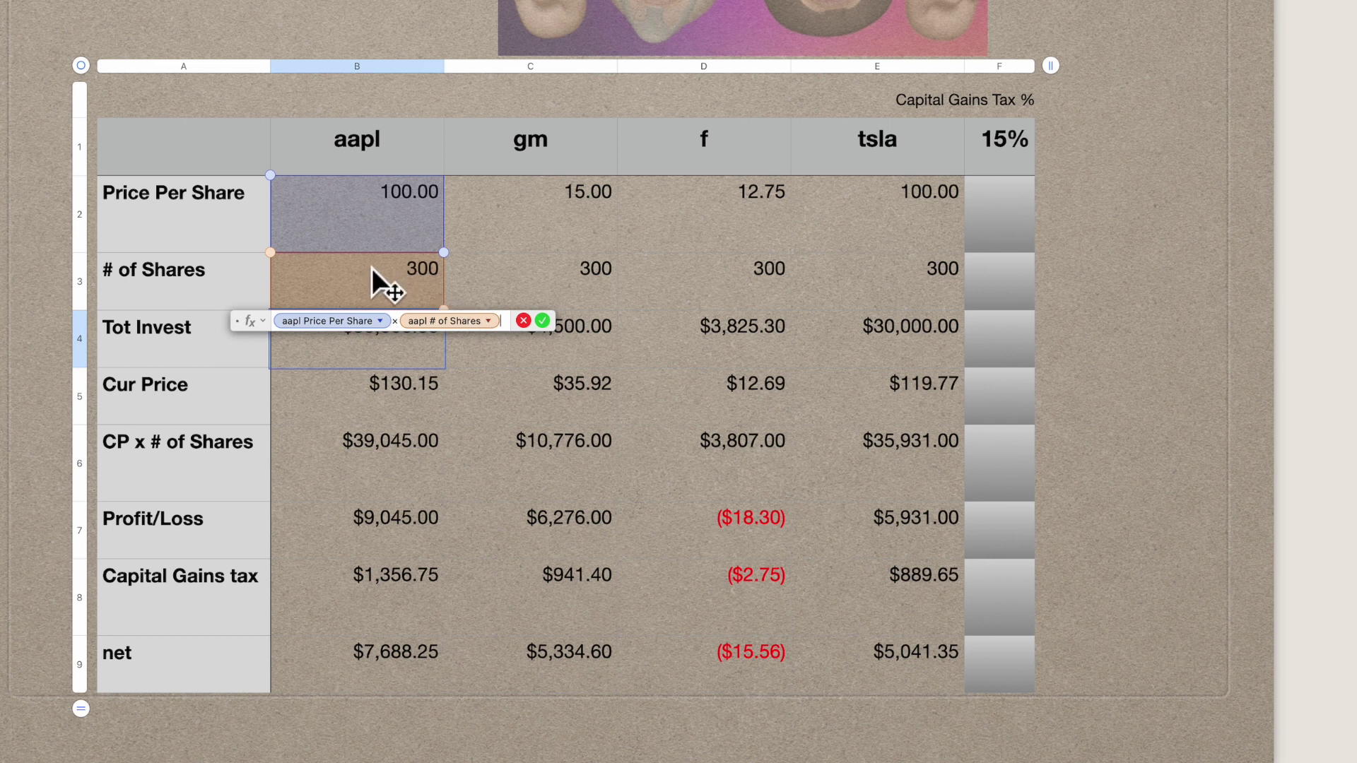
pyautogui.click(549, 325)
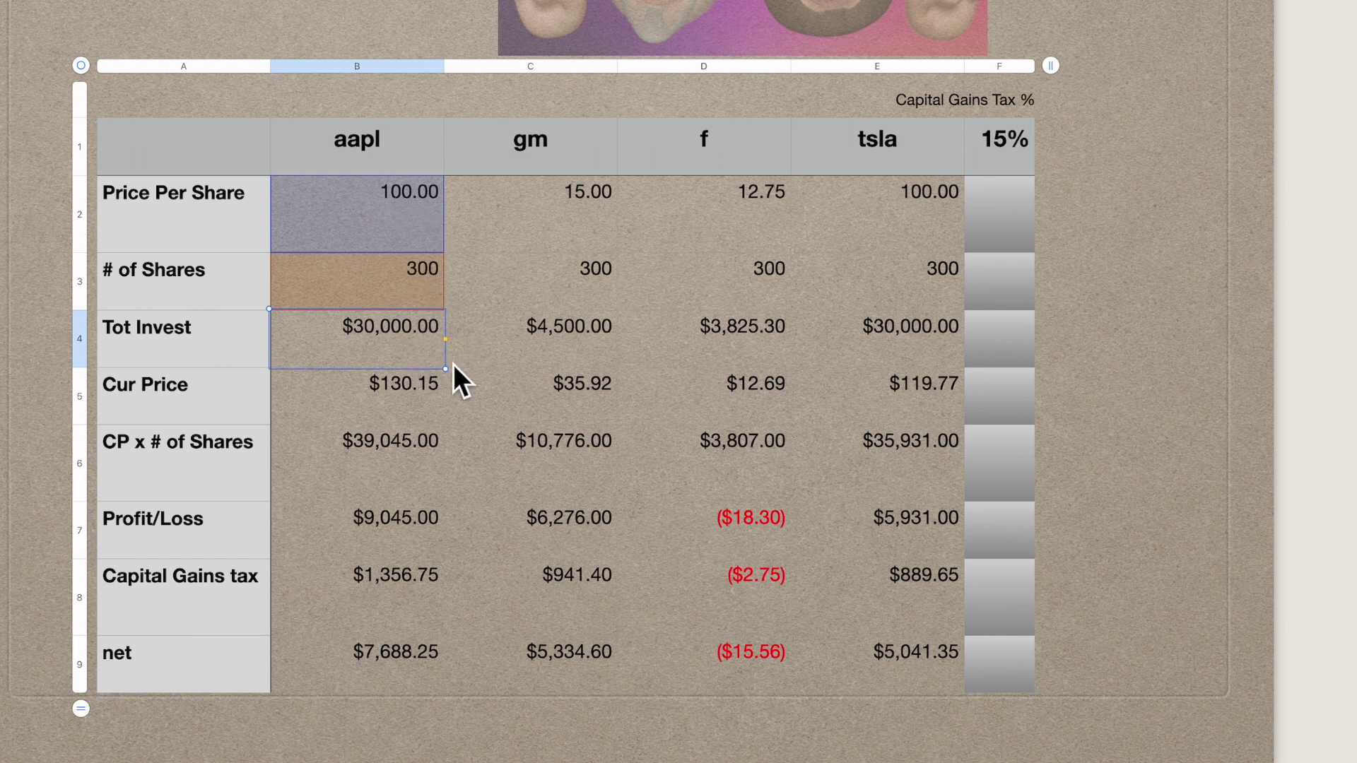
# Step: Inspect the formulas in the aapl column's Cur Price and CP x # of Shares cells, closing the formula editor after each
pyautogui.click(412, 410)
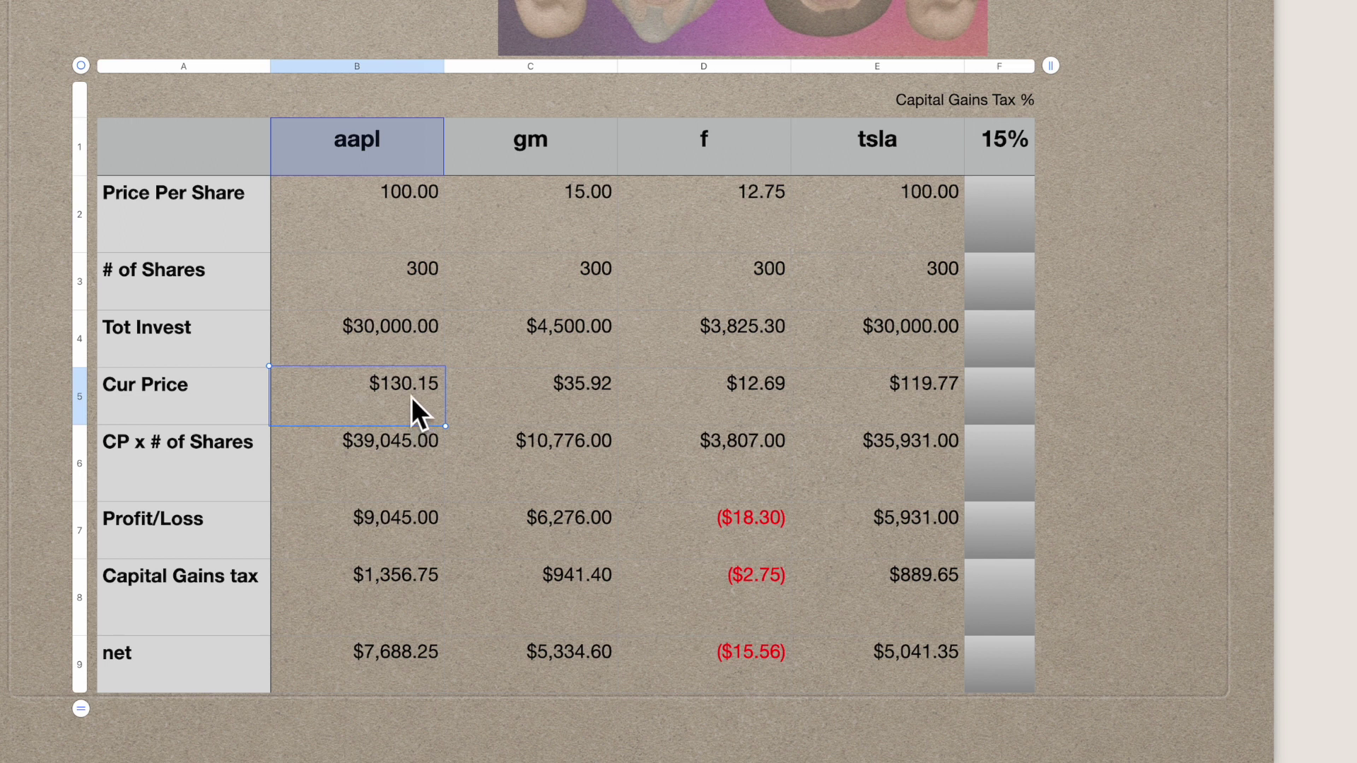
pyautogui.doubleClick(412, 400)
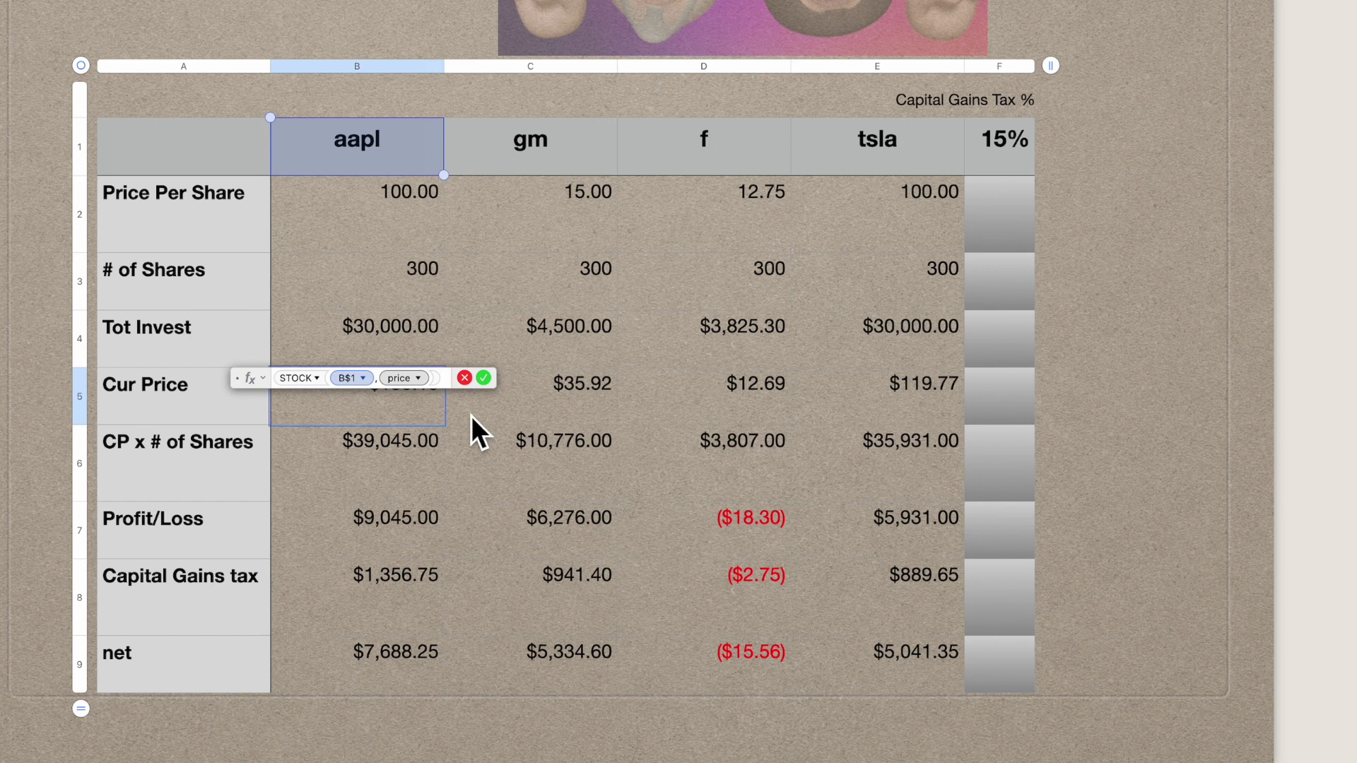
pyautogui.press('Return')
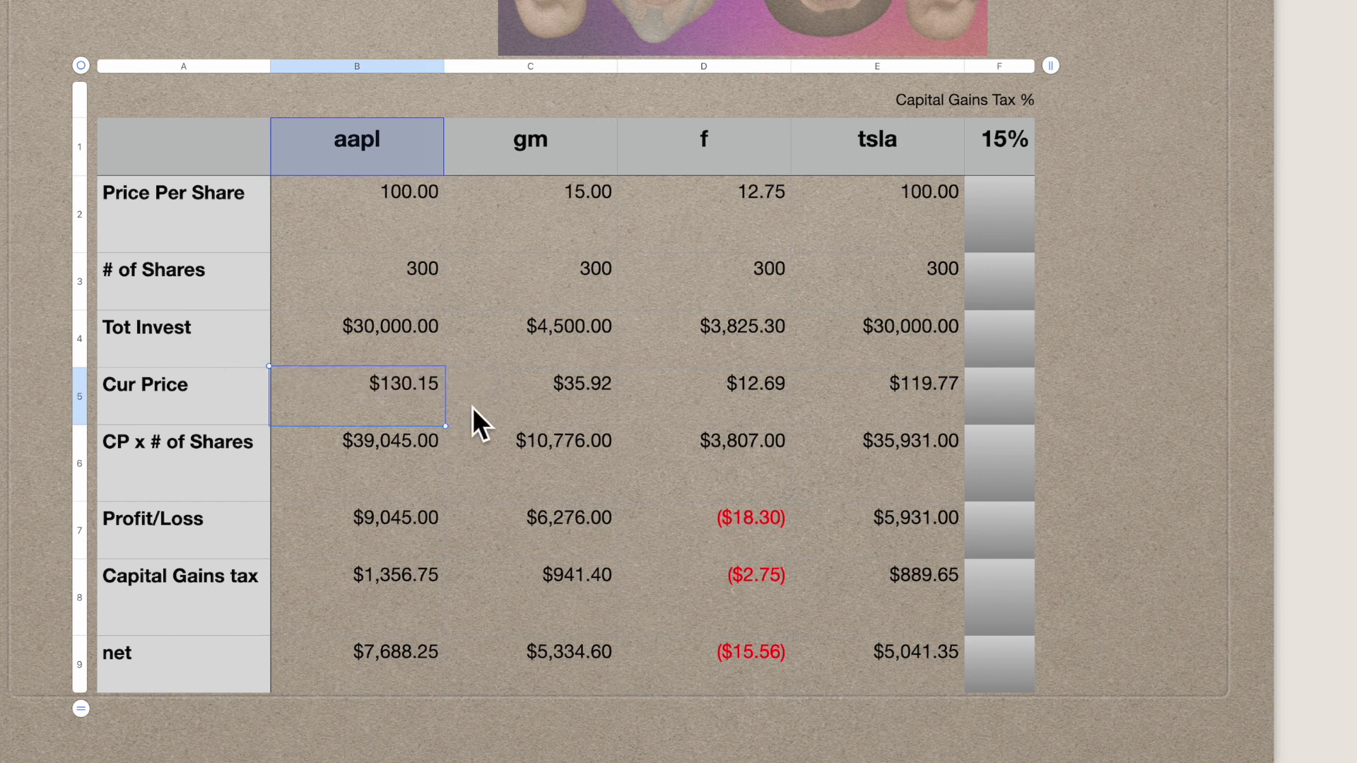
pyautogui.click(400, 459)
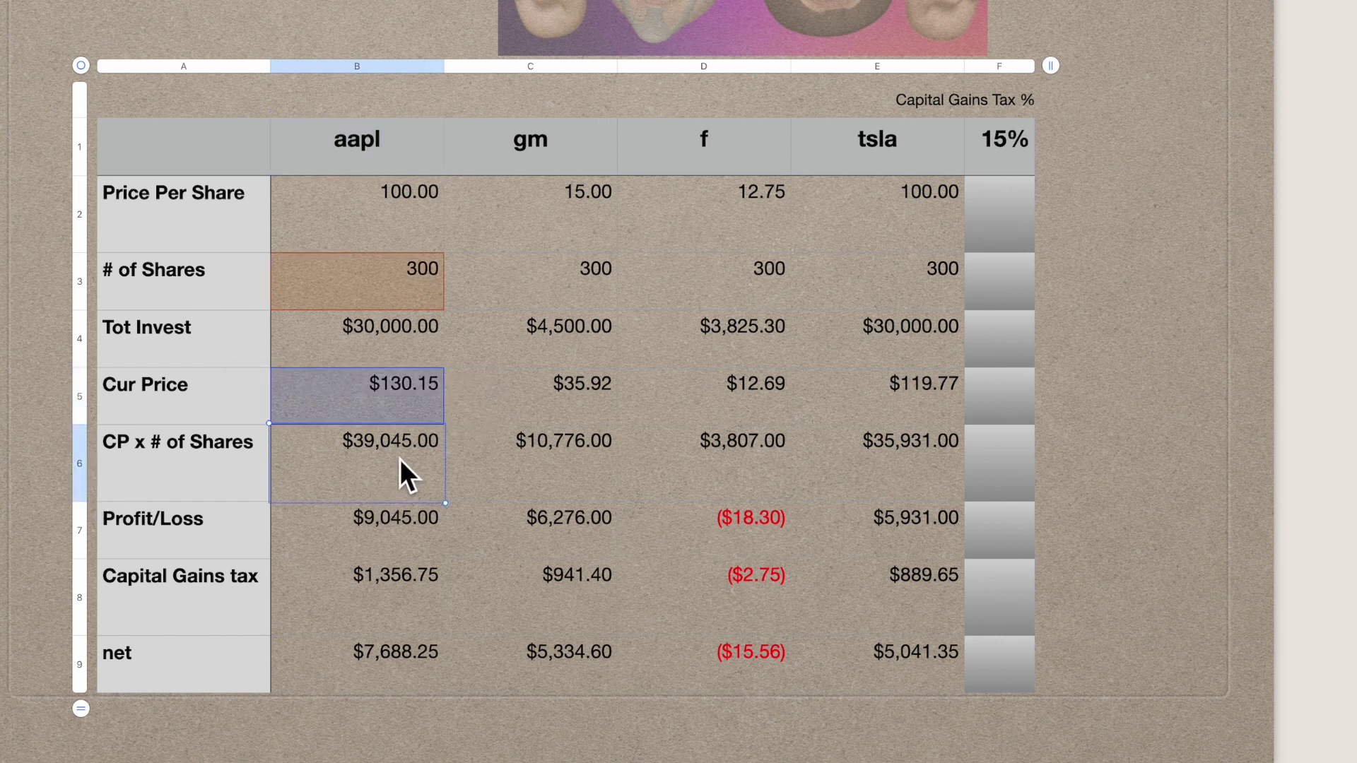
pyautogui.doubleClick(396, 453)
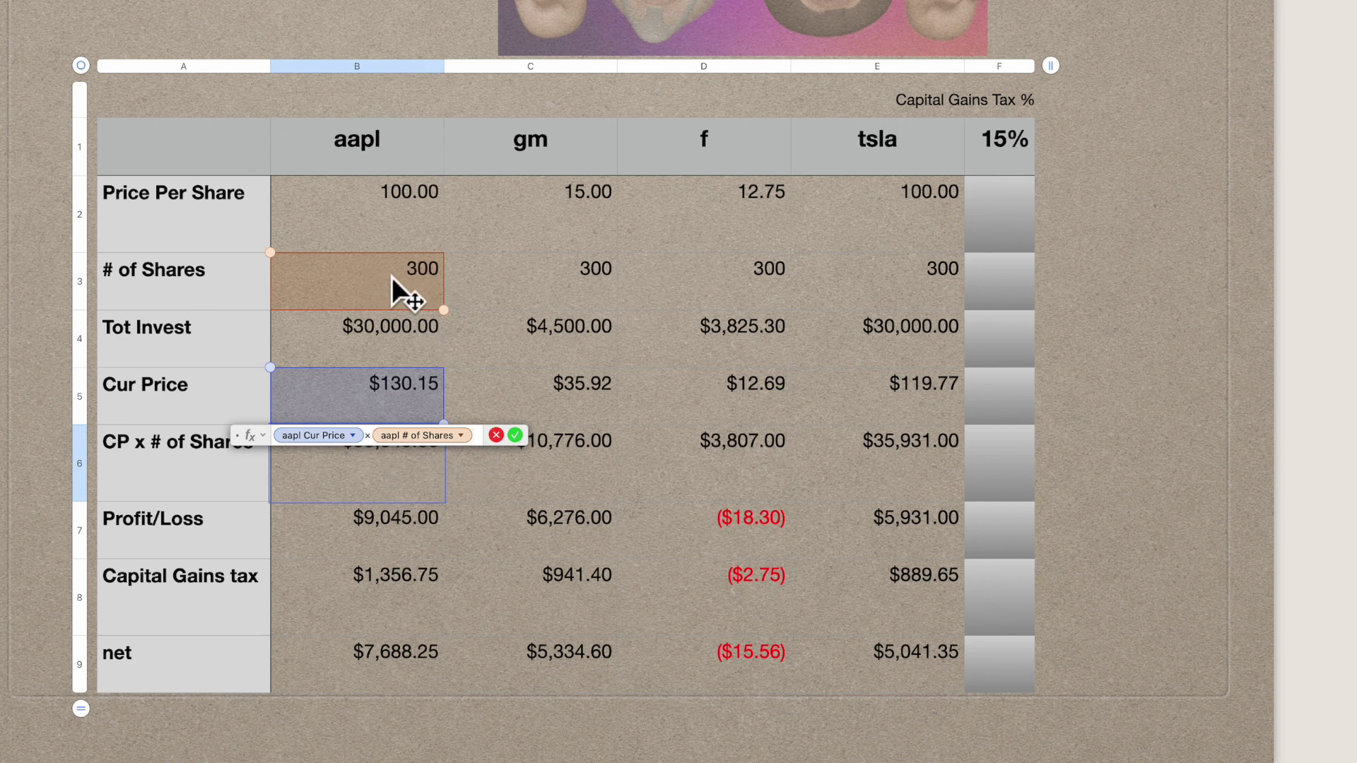
pyautogui.click(521, 438)
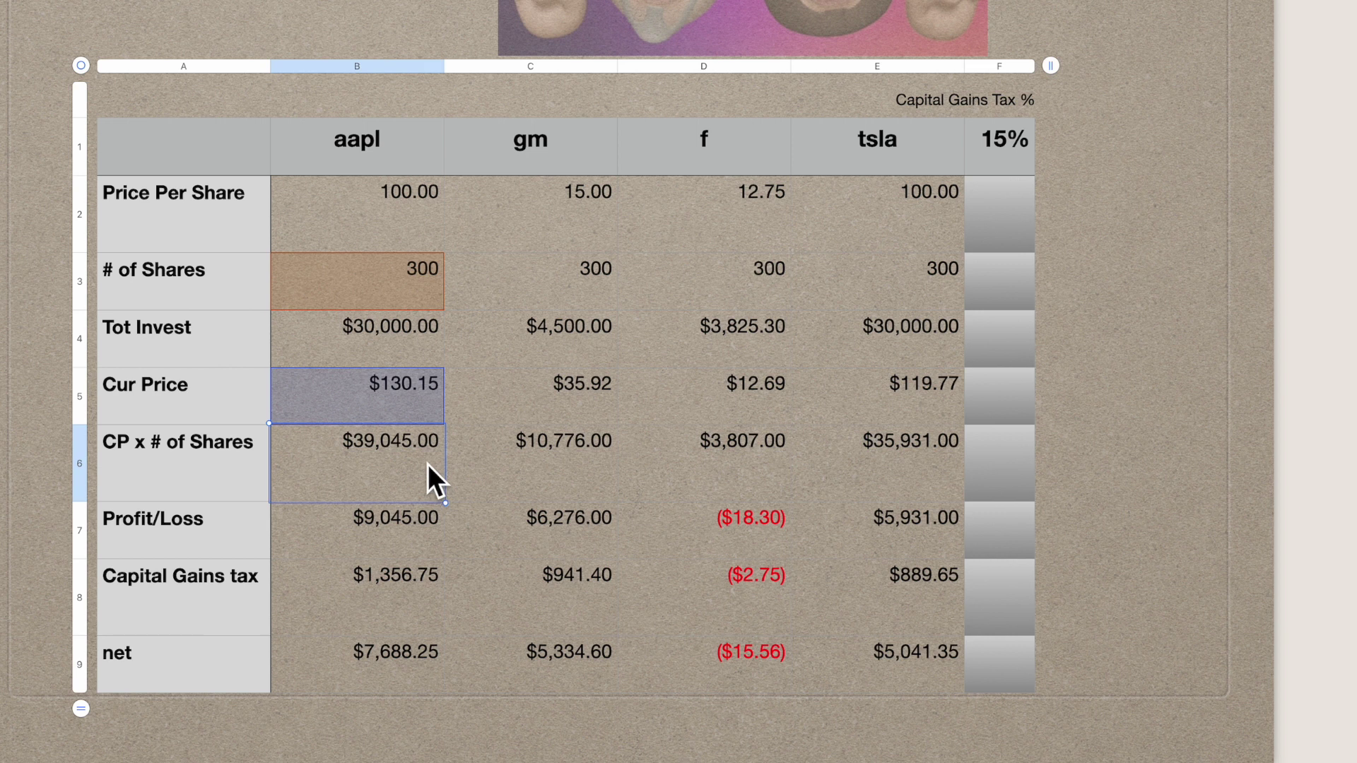
# Step: Inspect the formula in the aapl column's Profit/Loss cell and close the formula editor
pyautogui.click(395, 537)
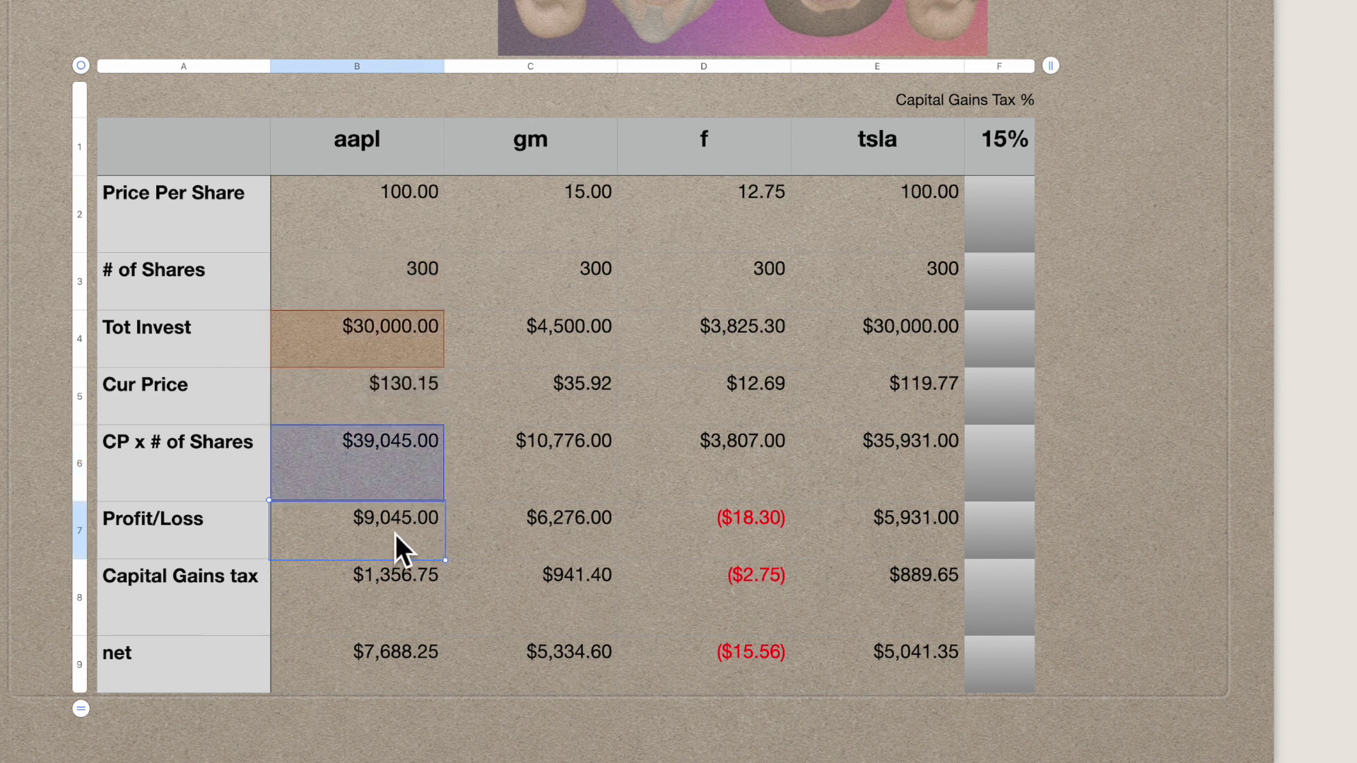
pyautogui.doubleClick(400, 529)
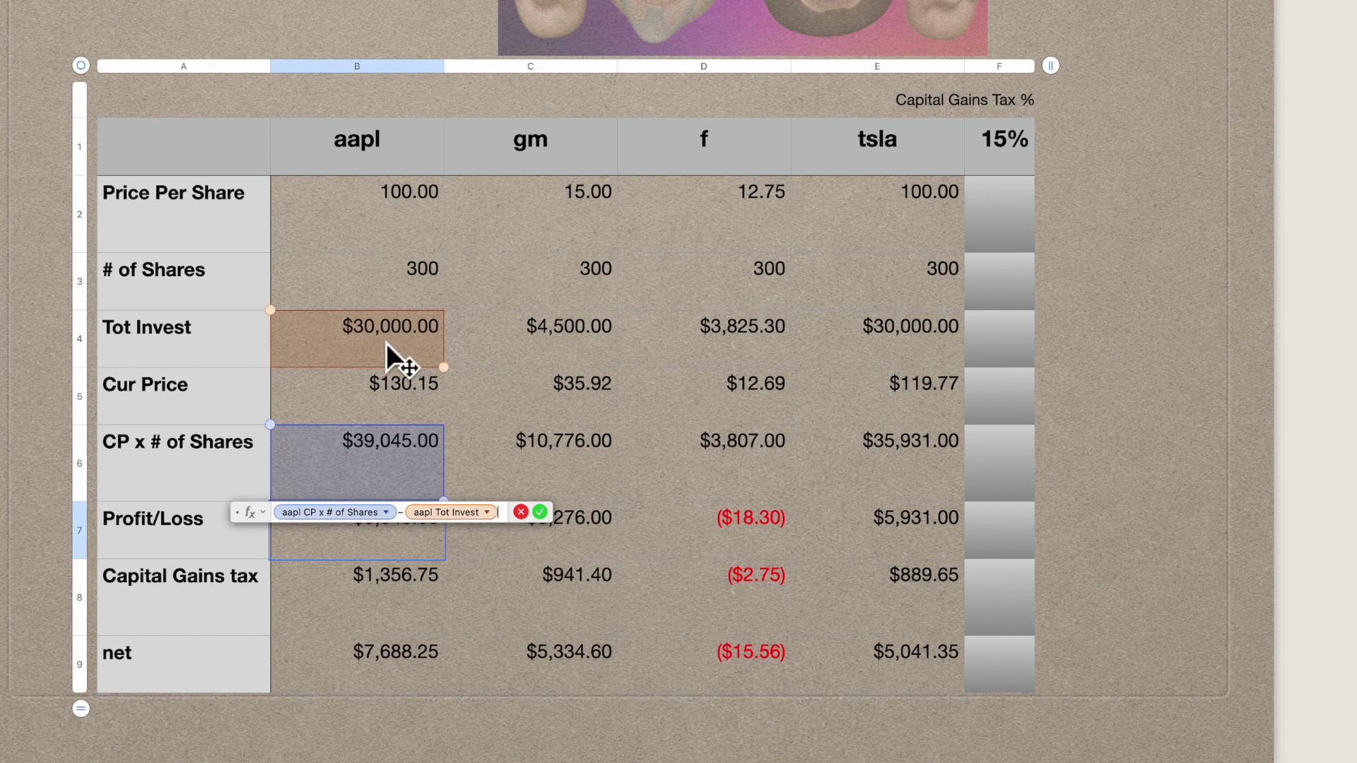
pyautogui.click(540, 512)
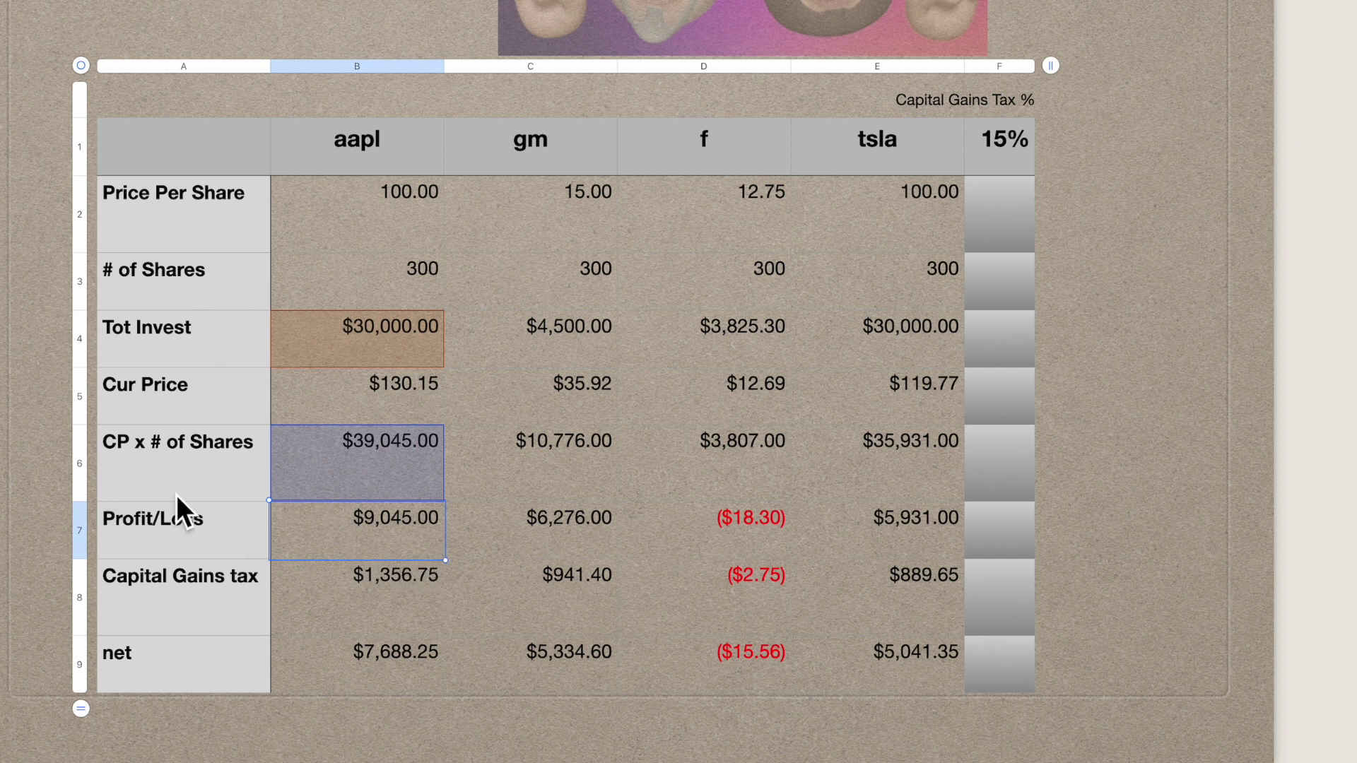
# Step: Open the formula of the aapl column's Capital Gains tax cell and move the formula editor clear of the cell
pyautogui.click(372, 597)
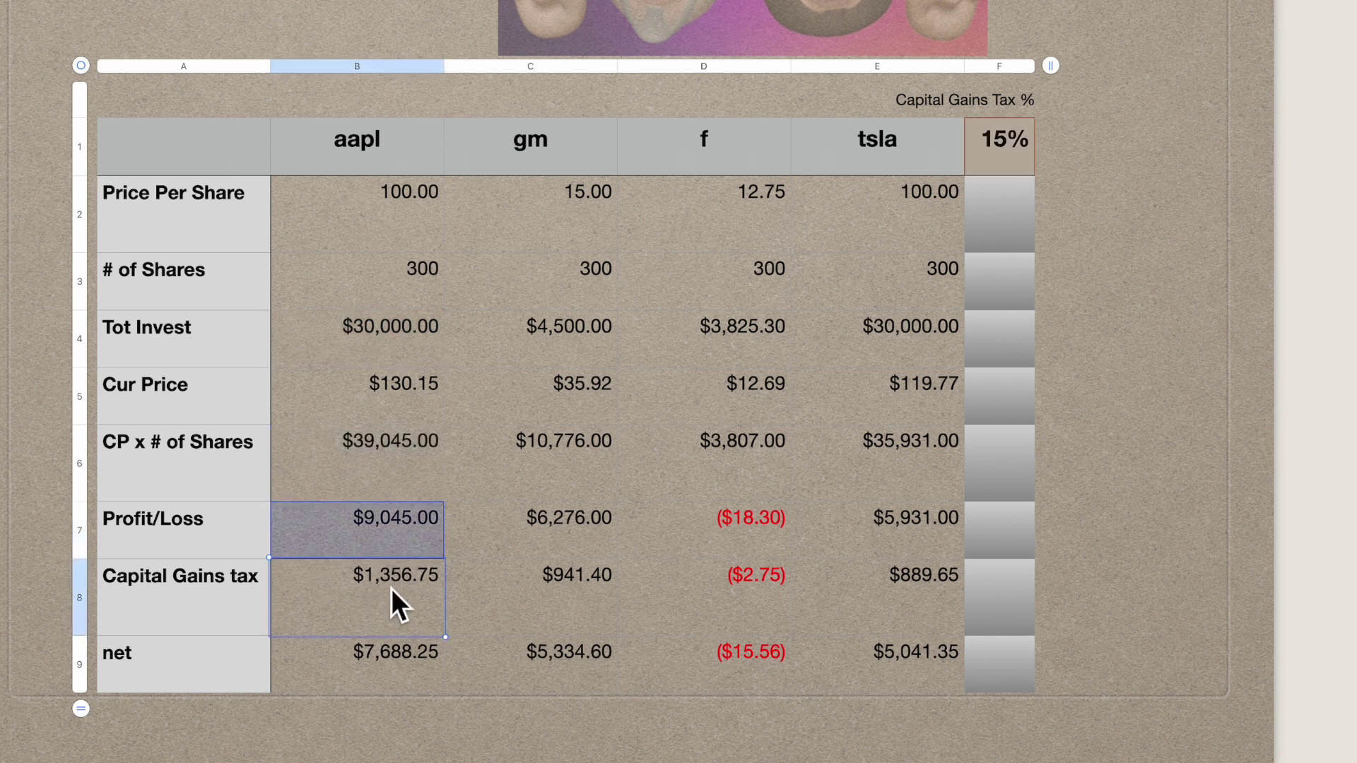
pyautogui.doubleClick(392, 588)
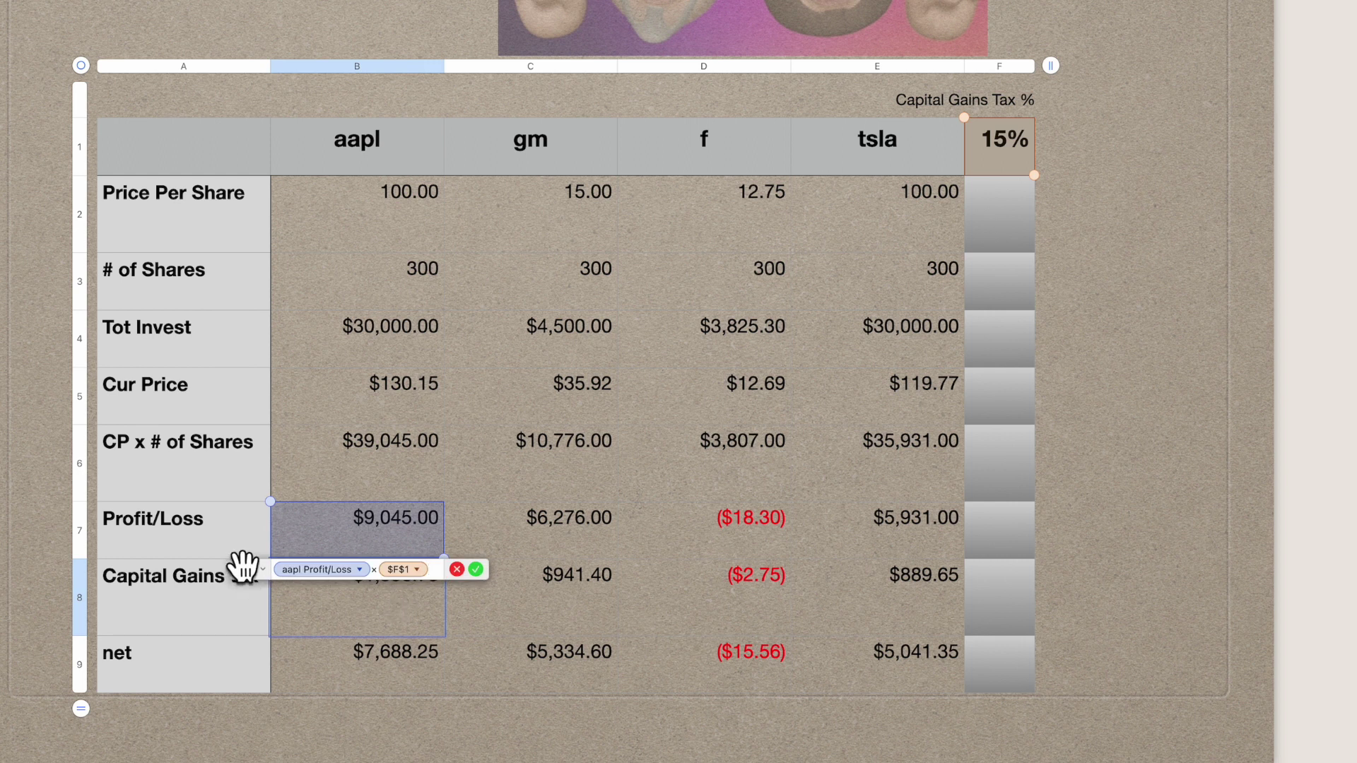
pyautogui.moveTo(248, 581); pyautogui.dragTo(468, 617)
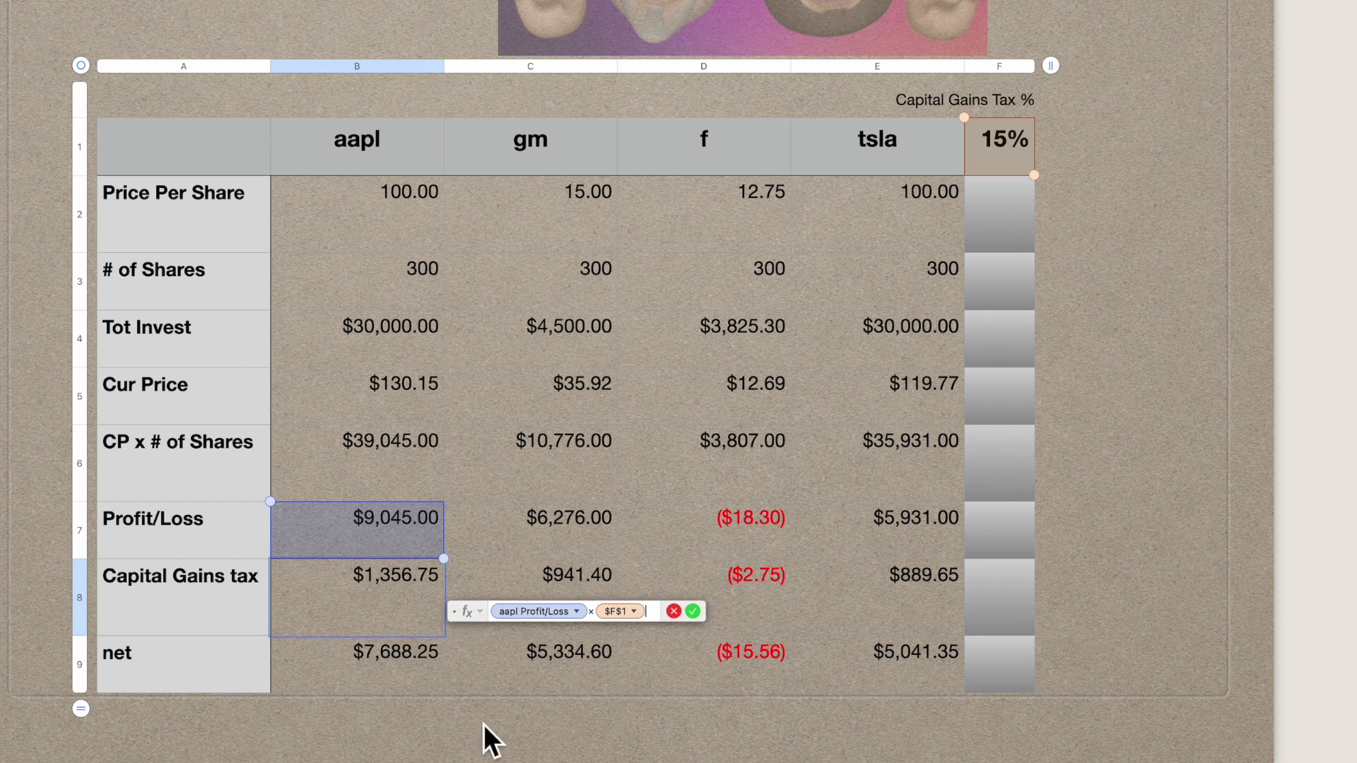
# Step: Try adding the gm Capital Gains tax cell to the open formula, remove the addition and close the formula editor
pyautogui.write('+')
pyautogui.click(532, 631)
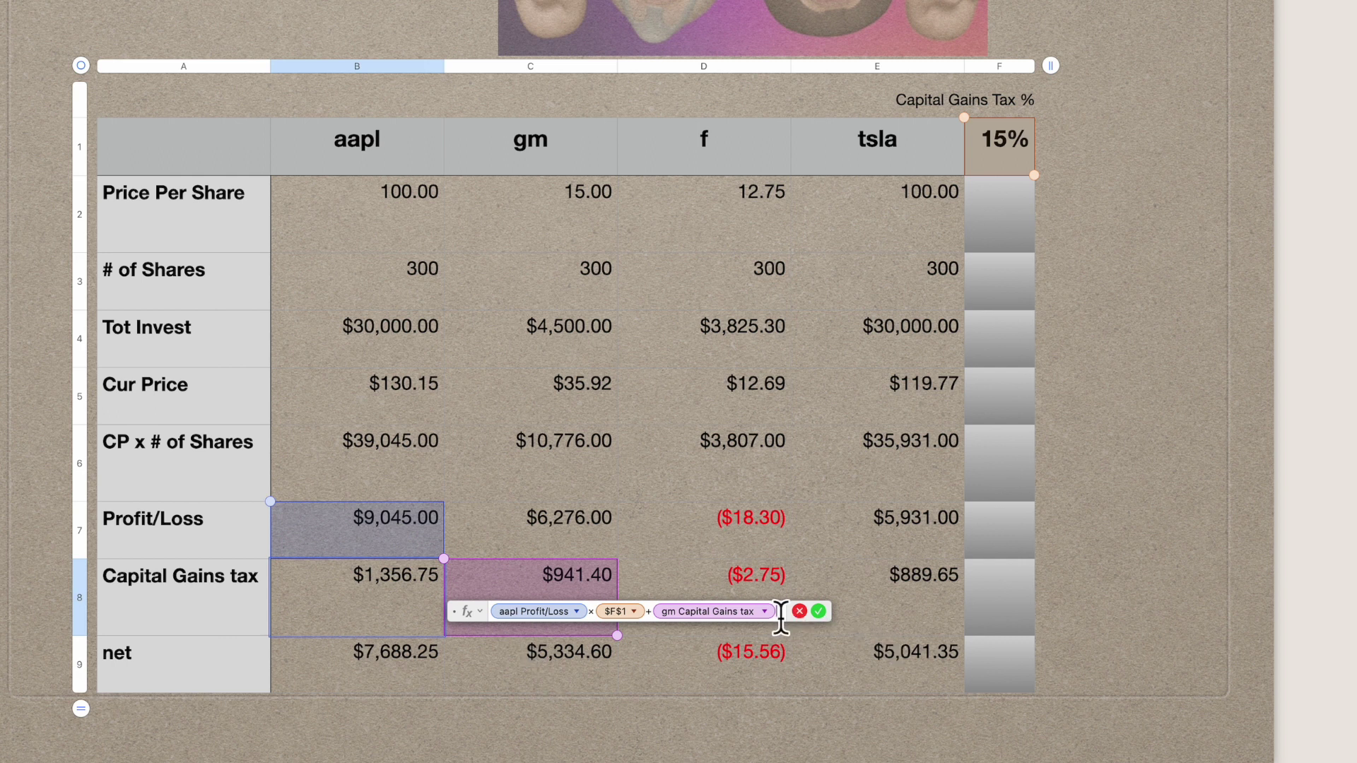
pyautogui.press('BackSpace')
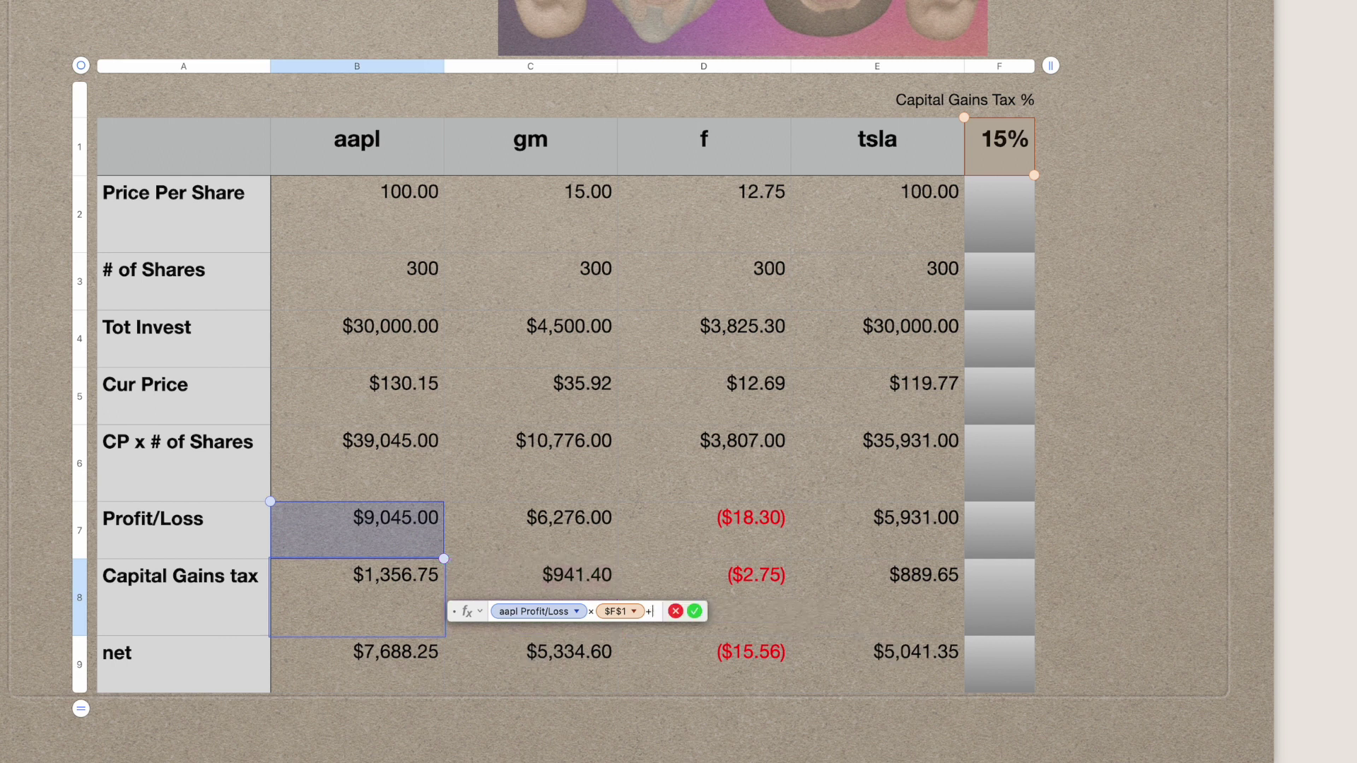
pyautogui.press('BackSpace')
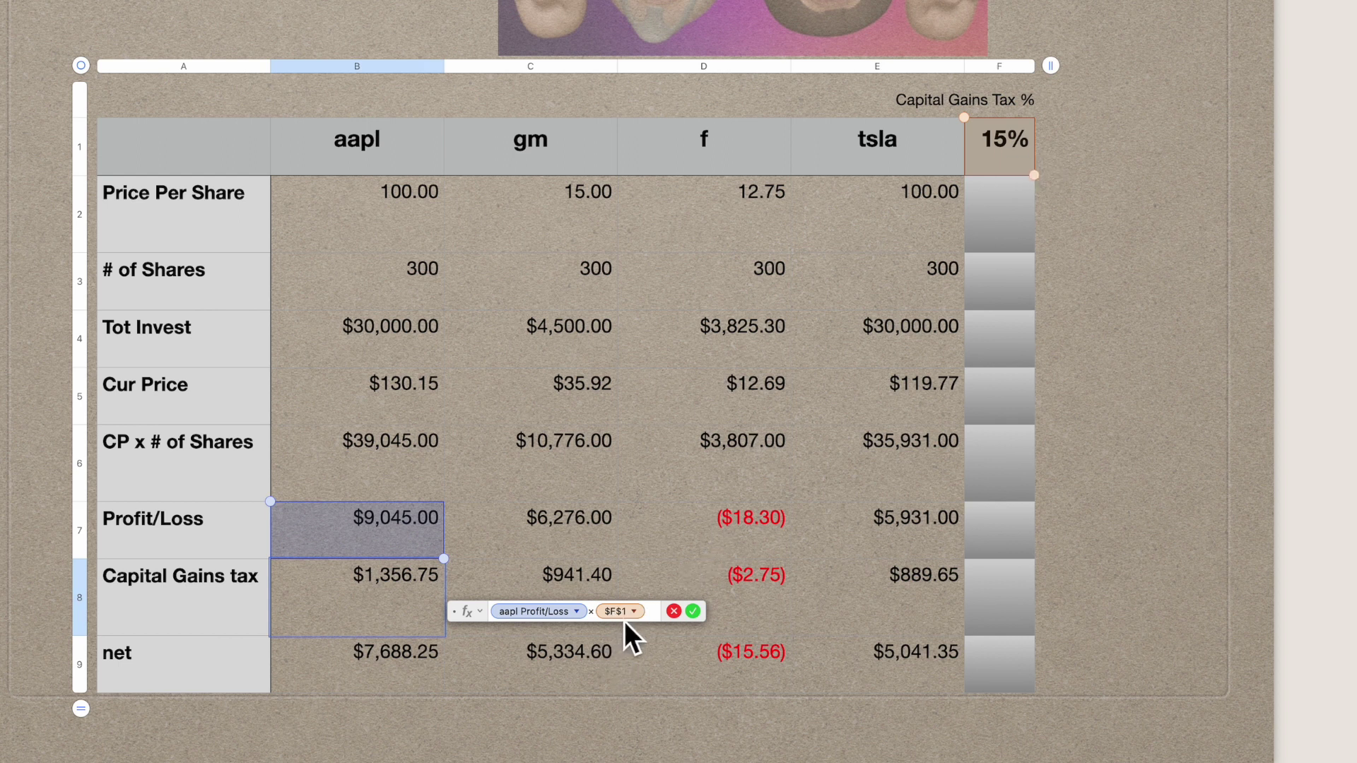
pyautogui.click(695, 612)
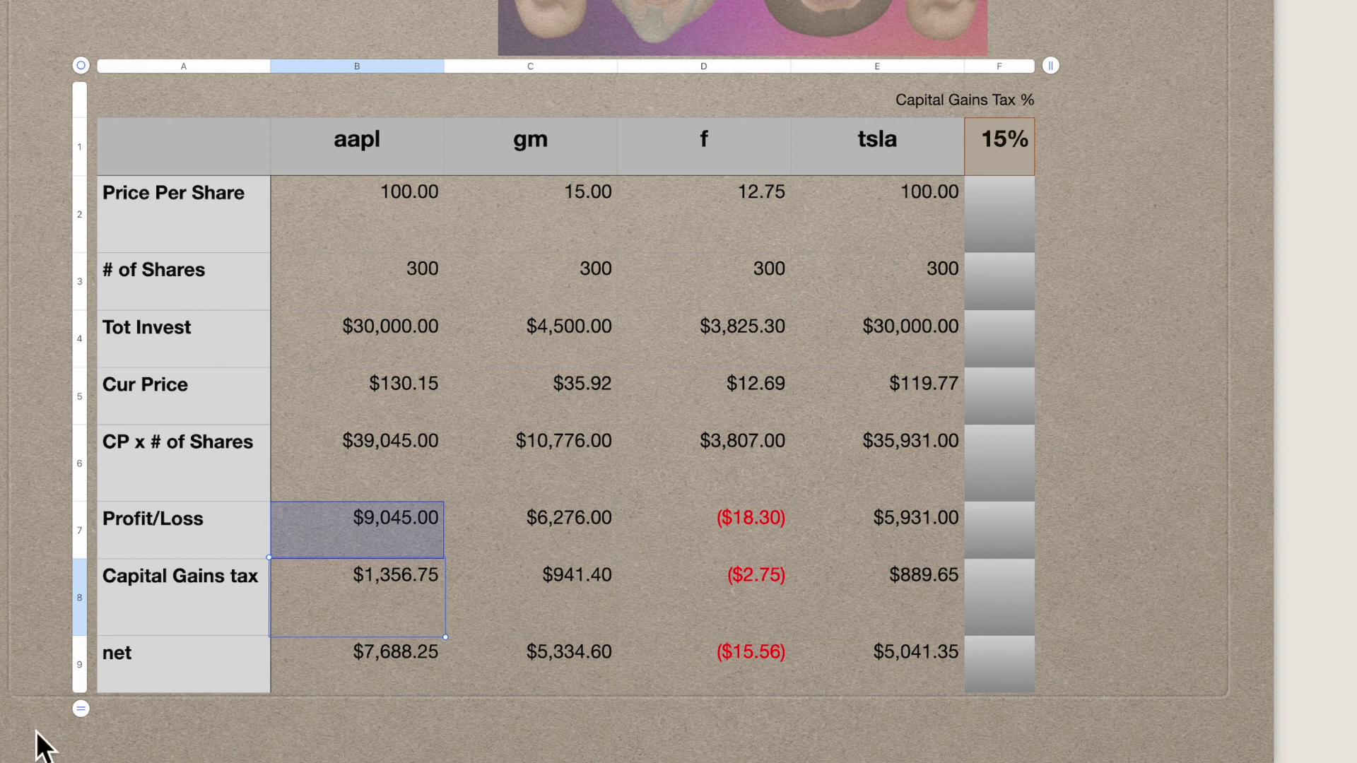
# Step: Inspect the aapl column's net formula with the formula editor moved below the table, and close the editor
pyautogui.click(400, 670)
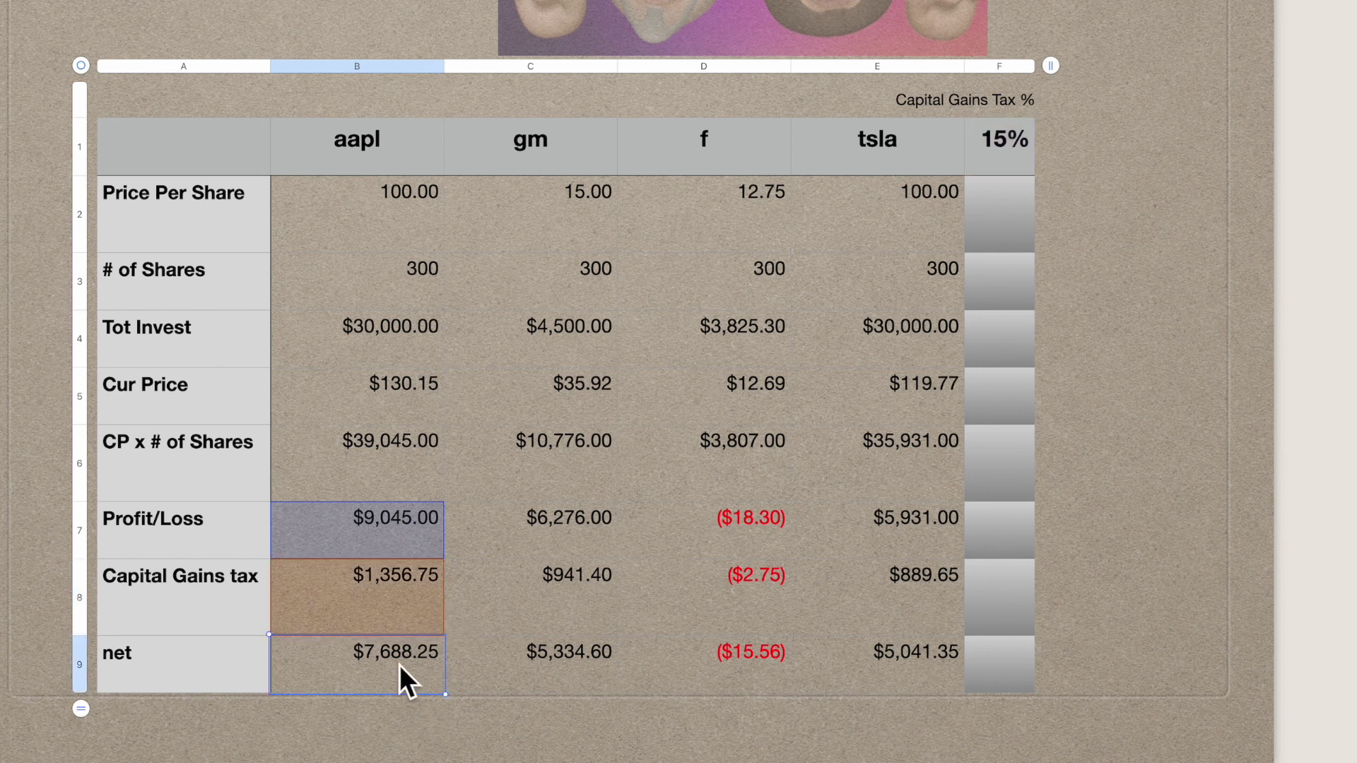
pyautogui.doubleClick(401, 669)
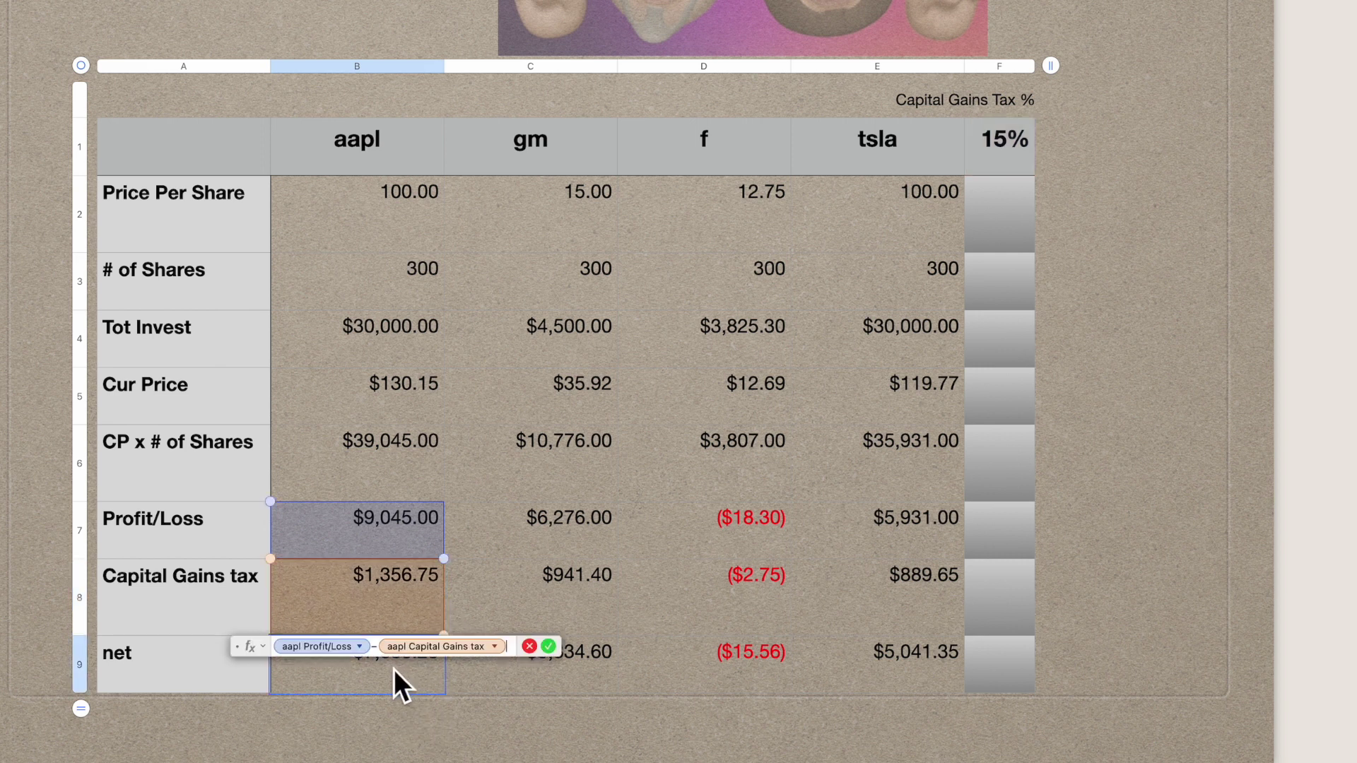
pyautogui.moveTo(245, 642); pyautogui.dragTo(256, 705)
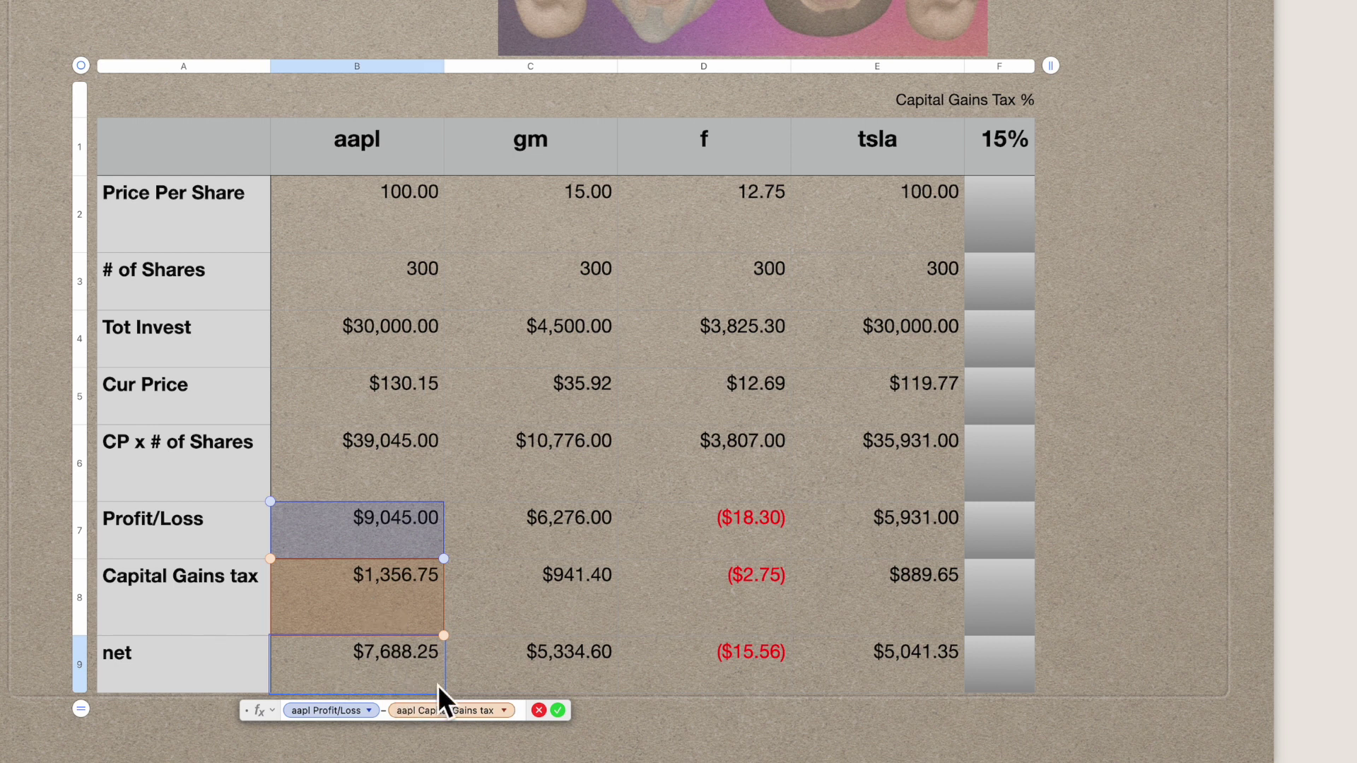
pyautogui.click(563, 716)
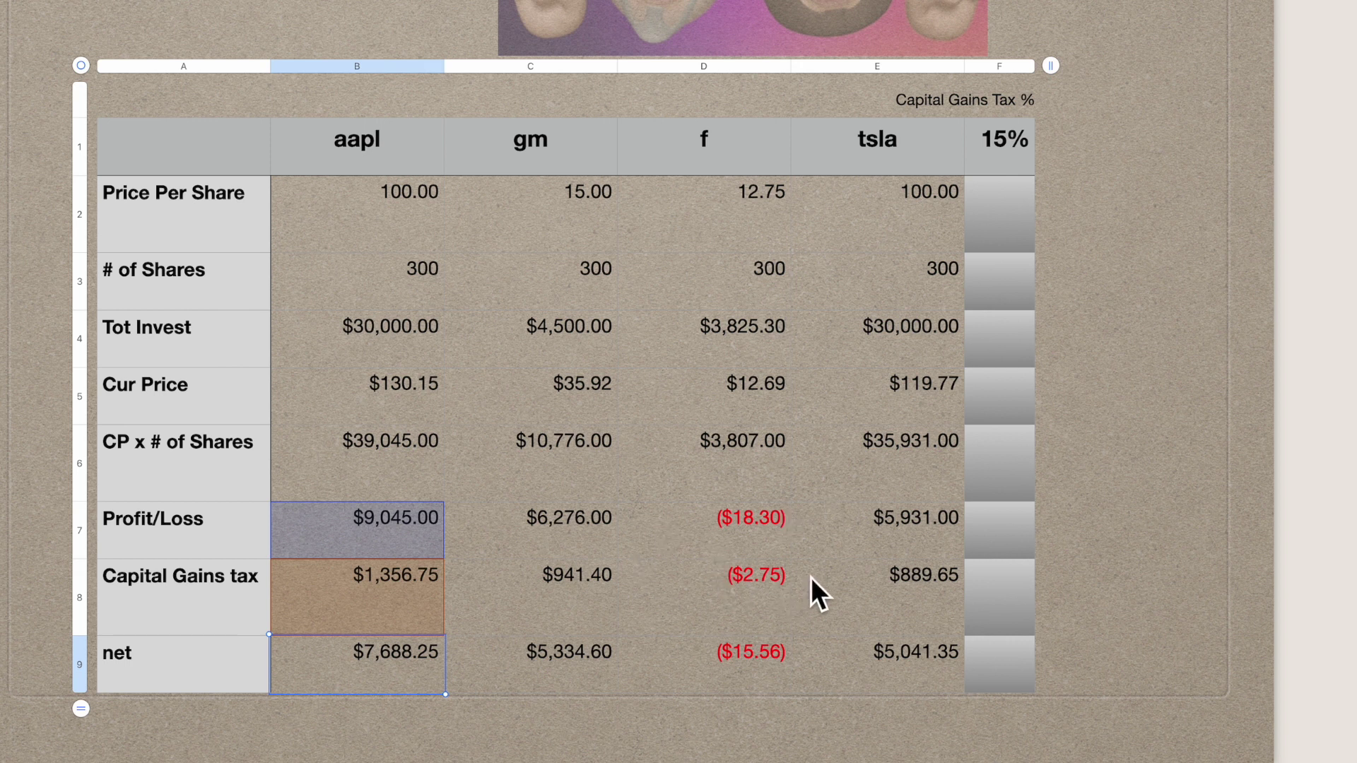
# Step: Select the f column's Capital Gains tax cell, clear the table selection and open slide 1 with the title
pyautogui.click(787, 588)
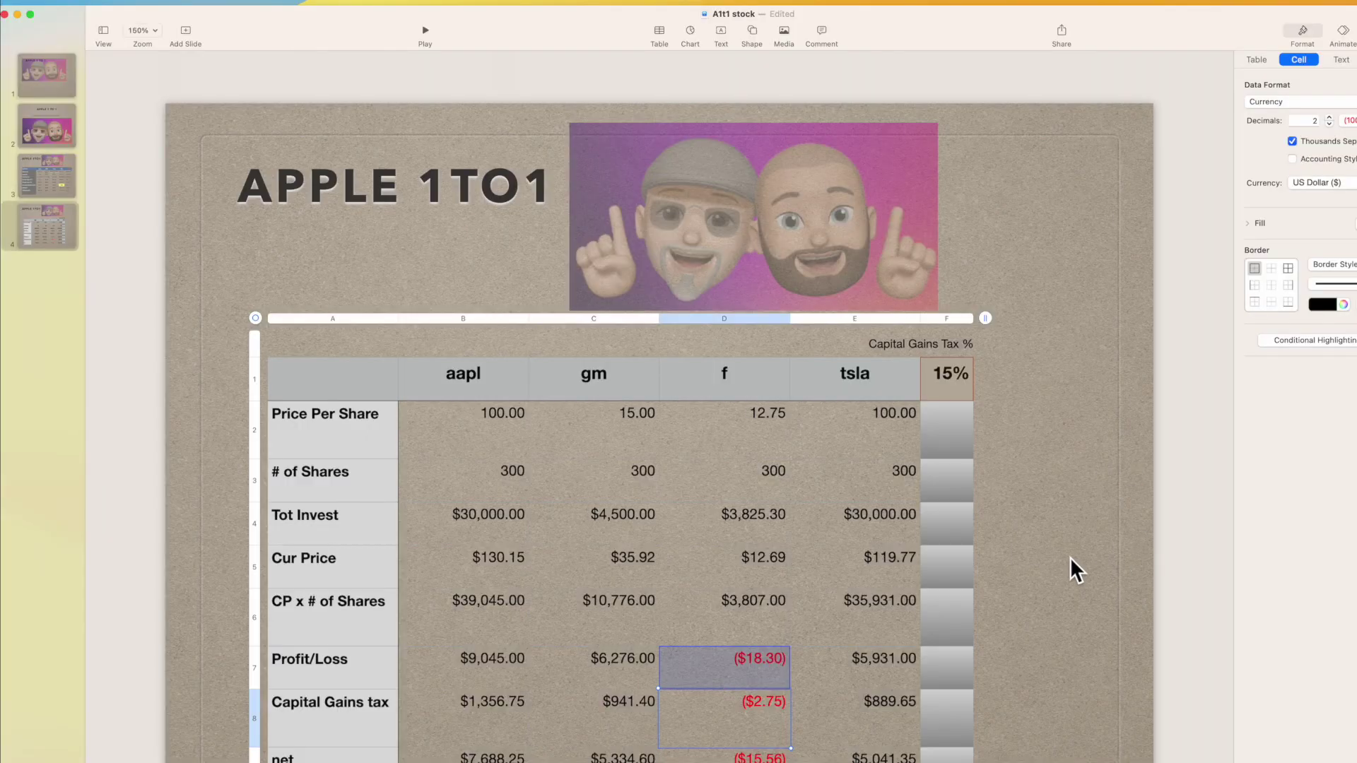
pyautogui.click(1167, 400)
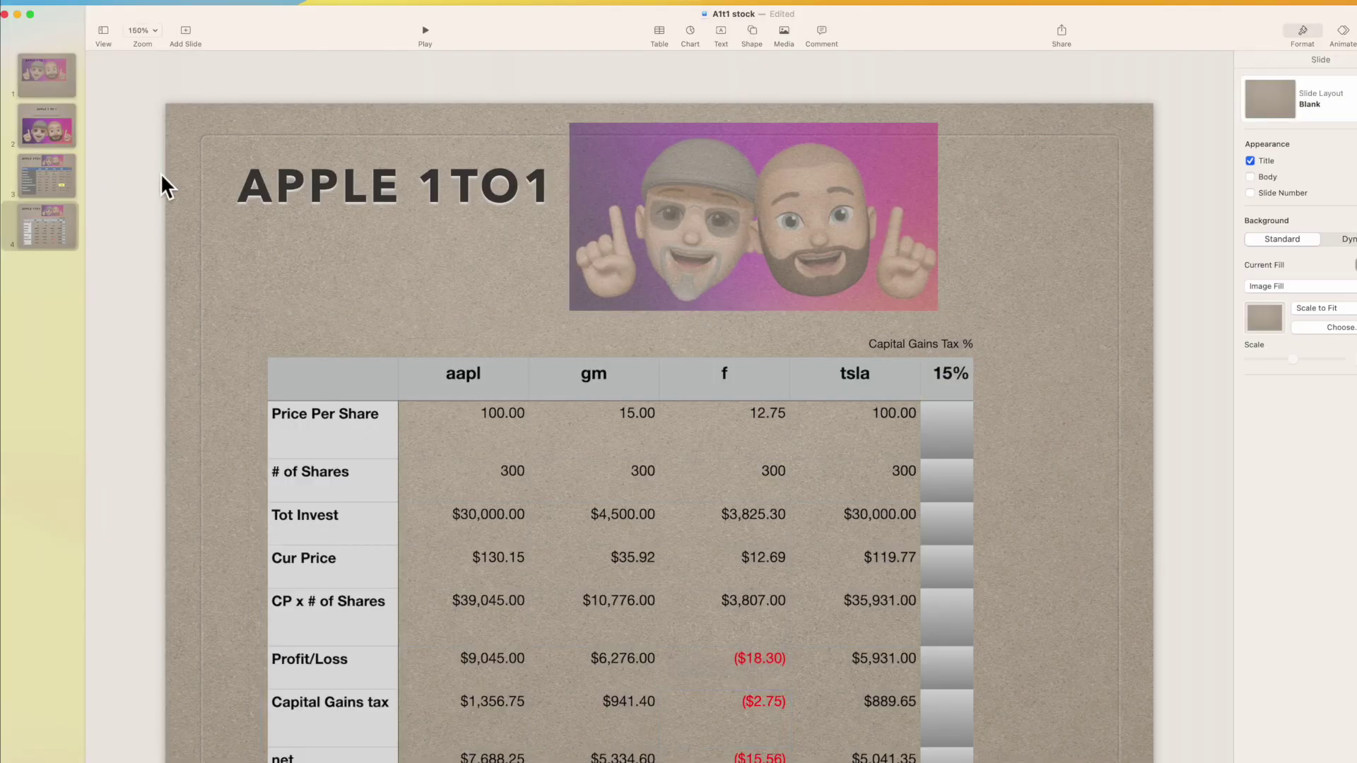
pyautogui.click(54, 83)
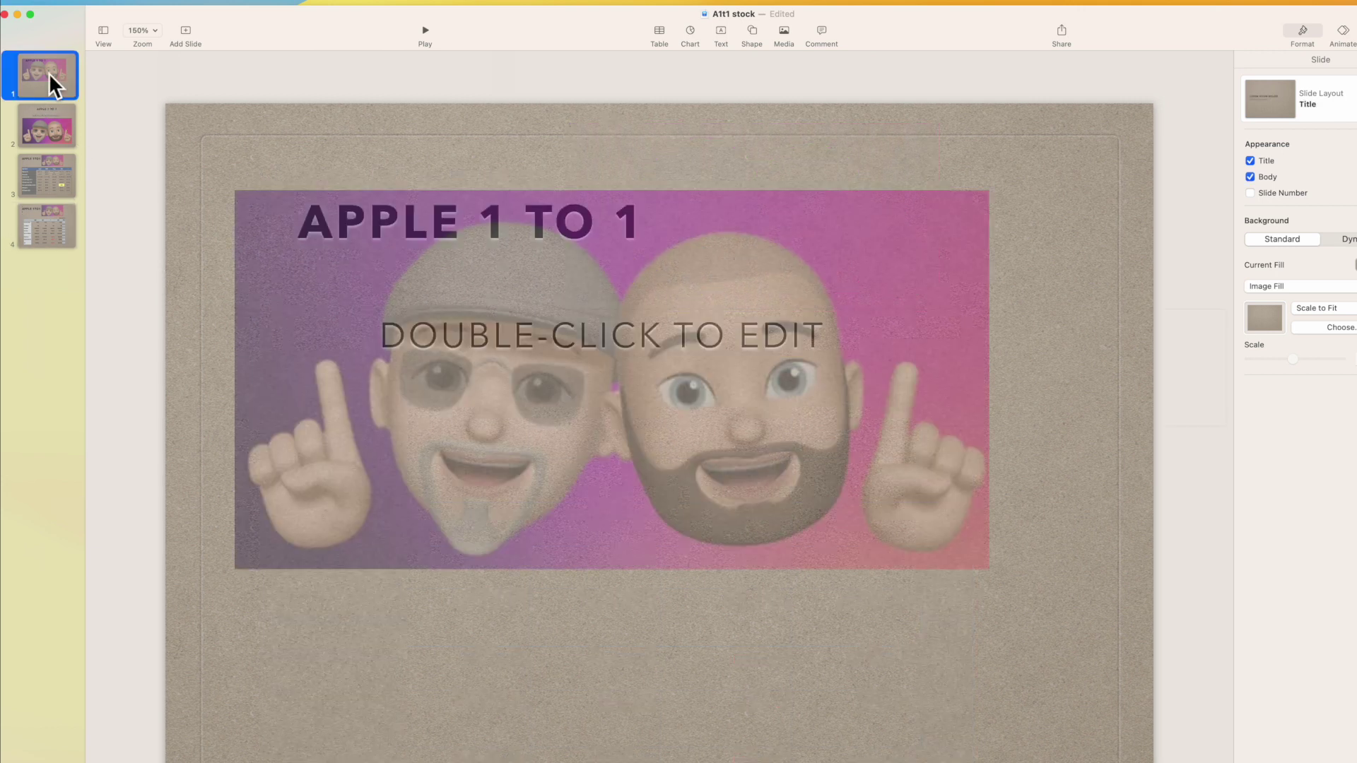